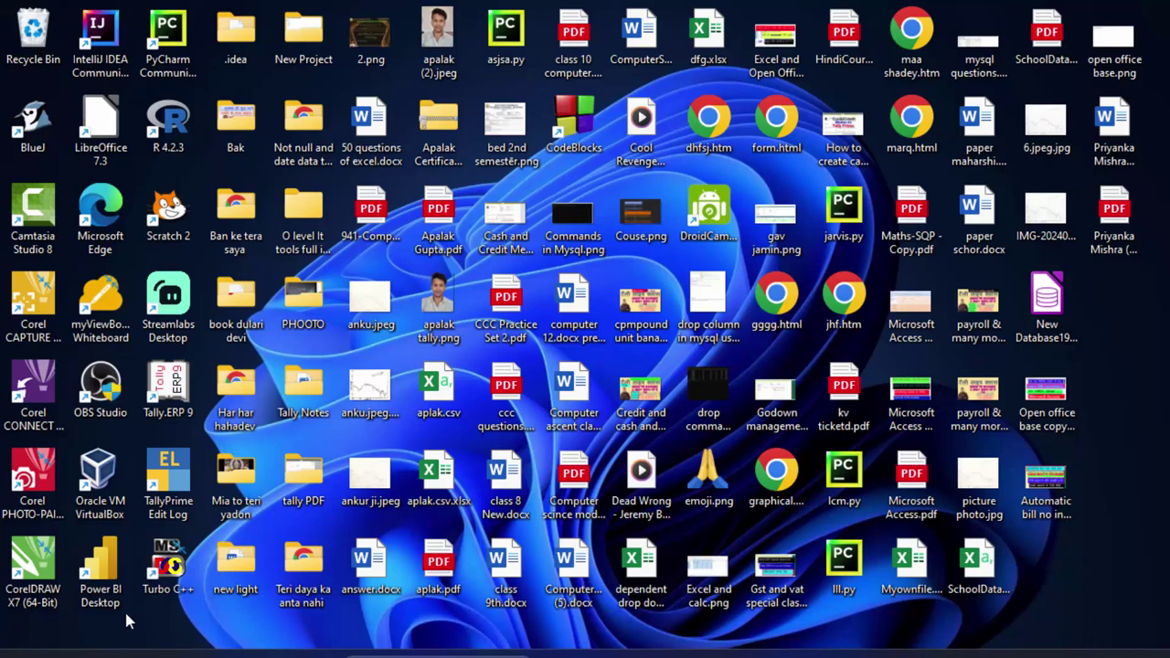
- Search the Start menu for OpenOffice Base so it appears as the best match
click(317, 655)
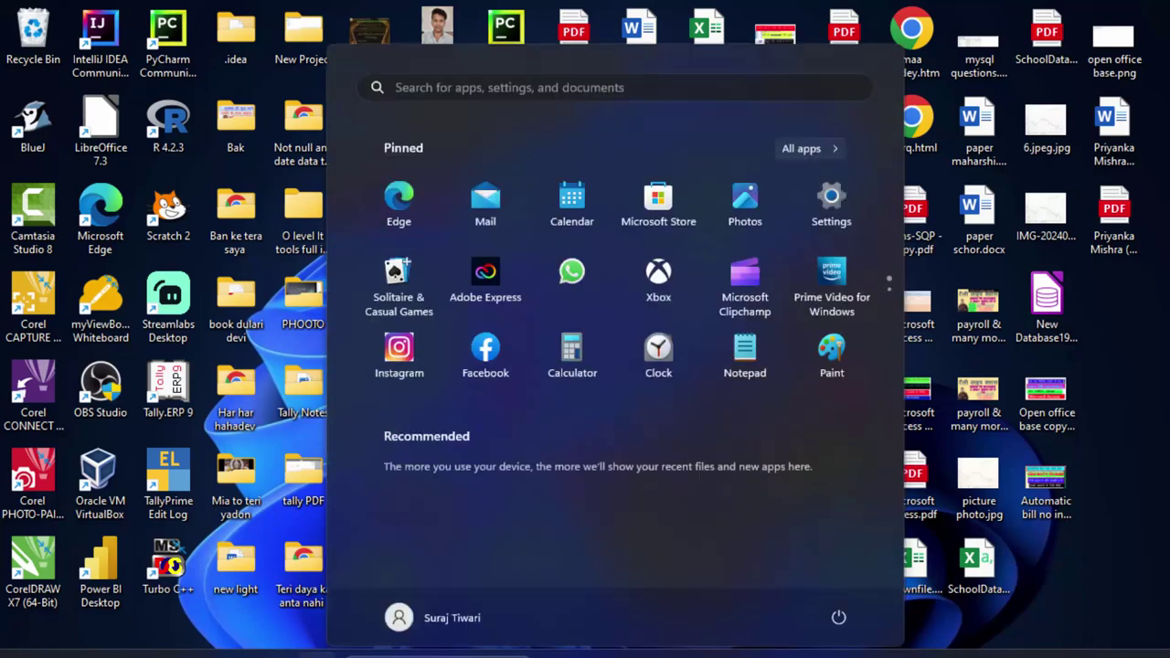
text(open)
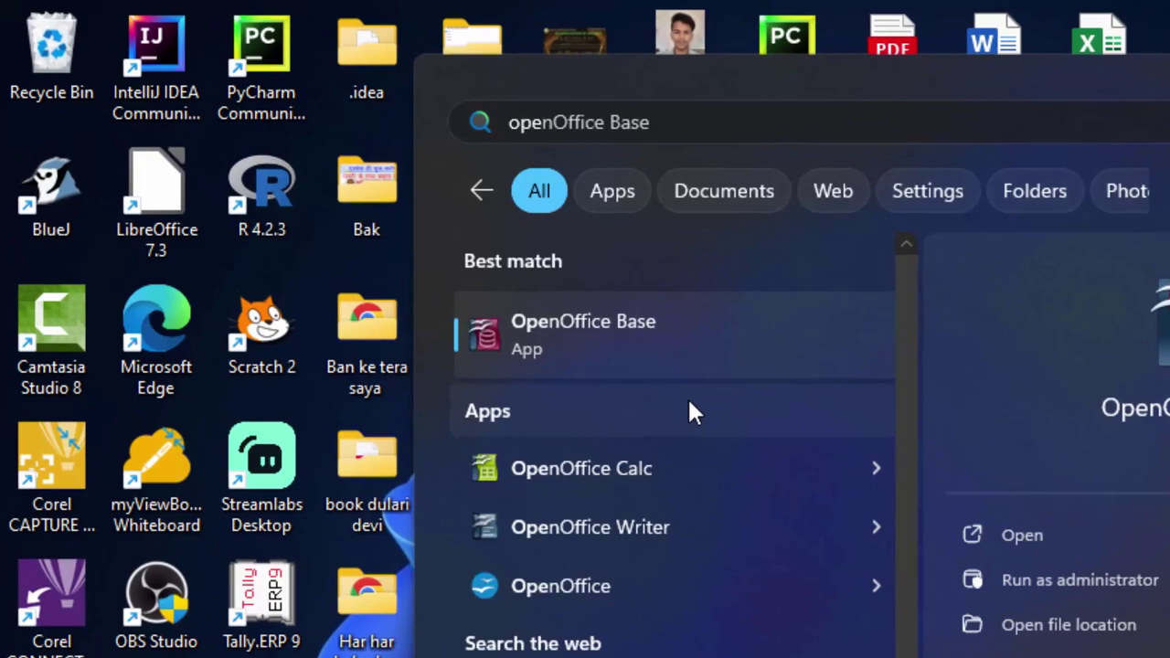
- Launch OpenOffice Base and create a new database that is not registered
click(692, 347)
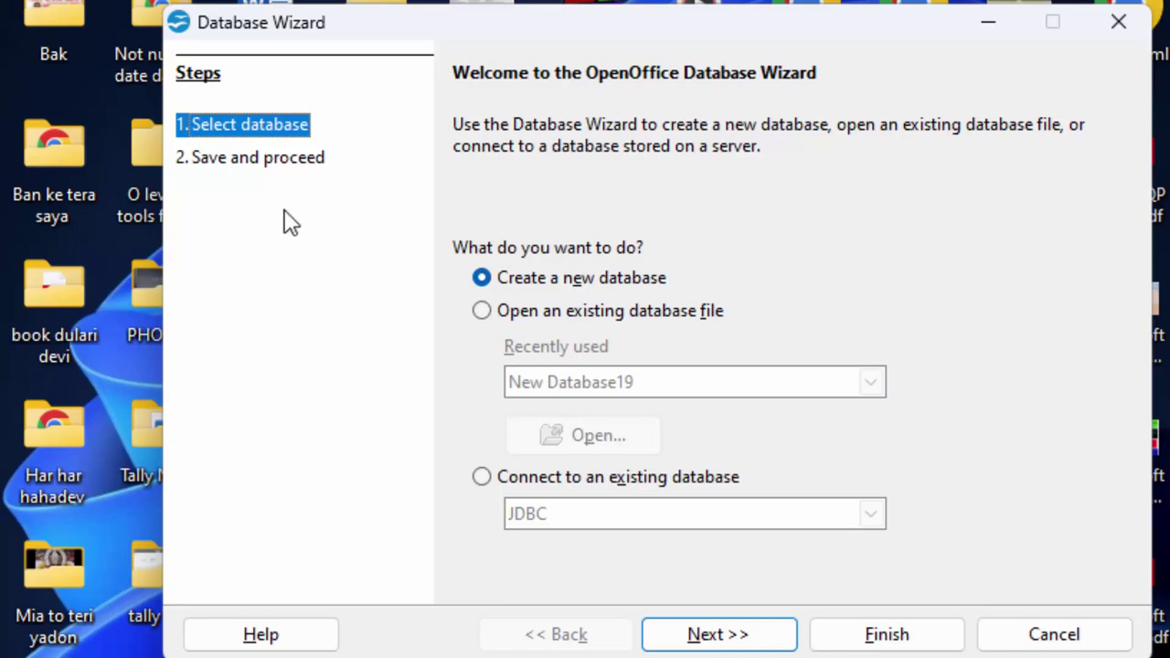
click(751, 639)
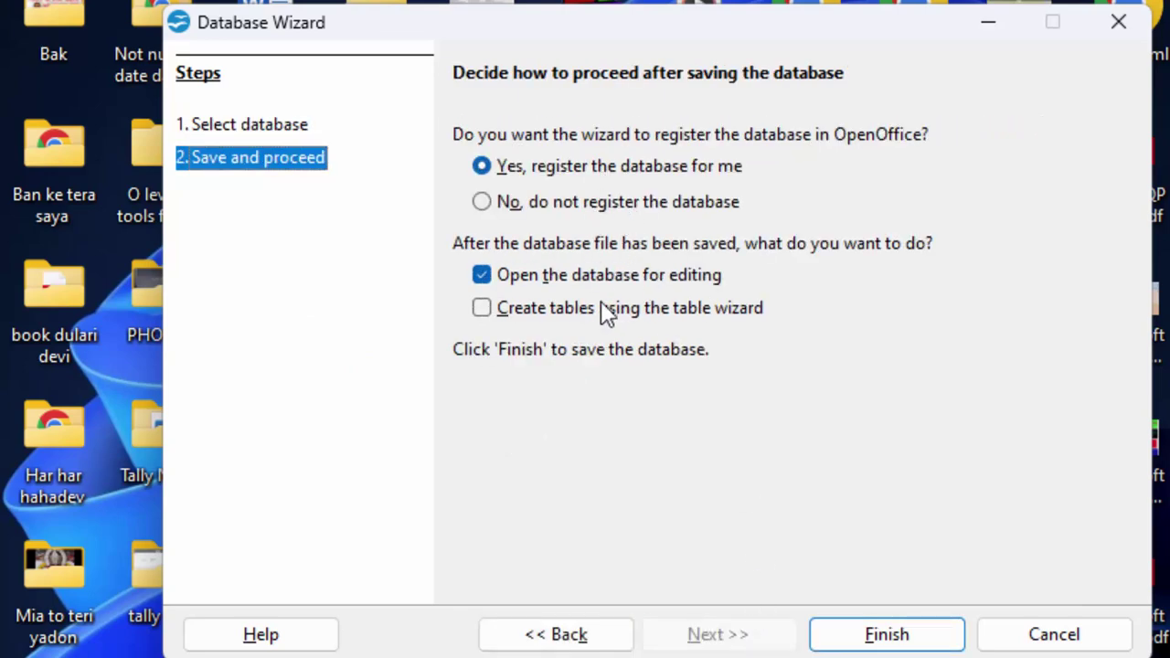
click(503, 203)
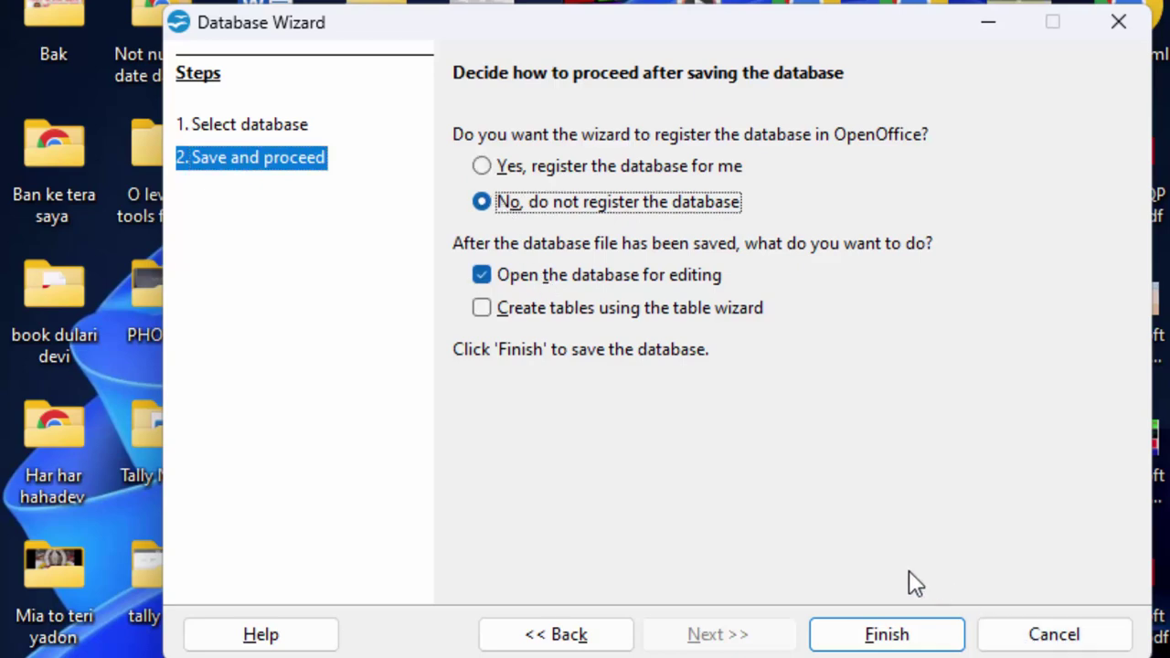
click(870, 640)
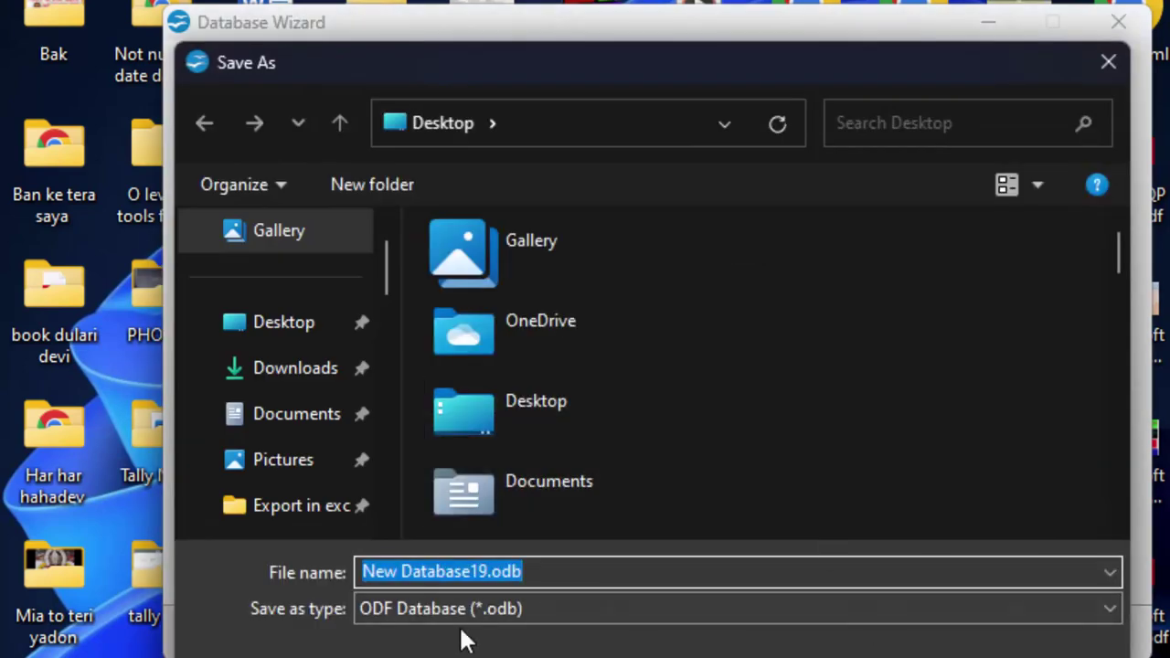
- Save the new database on the Desktop as Marksheet.odb and finish the wizard
click(584, 574)
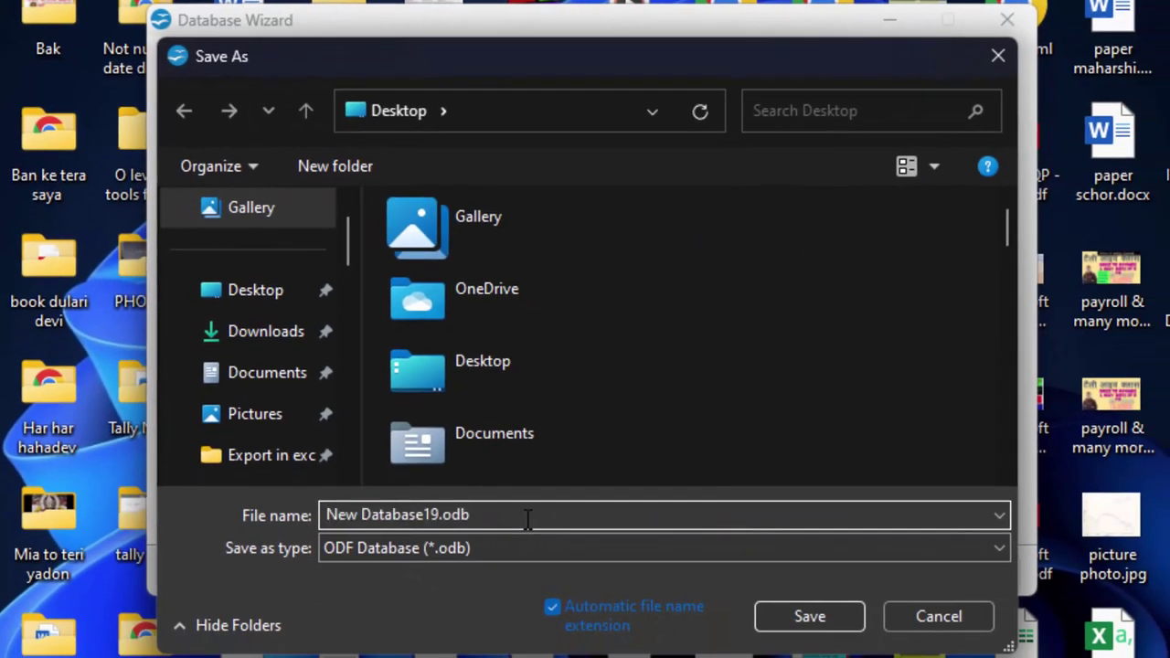
drag(479, 519, 290, 498)
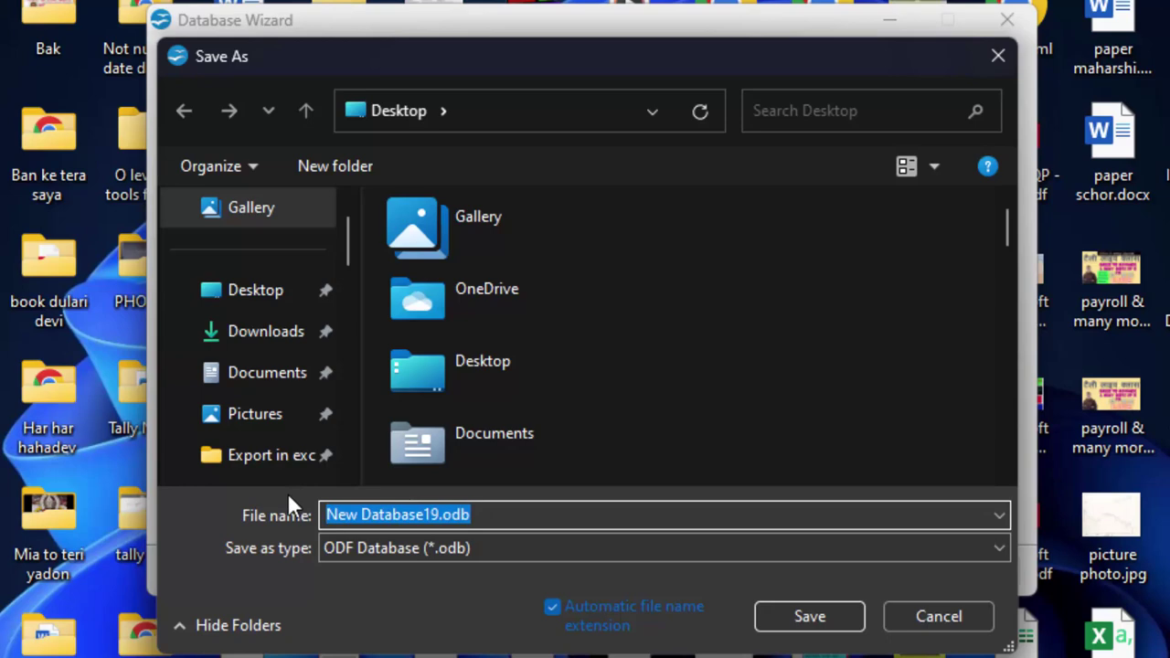
key(BackSpace)
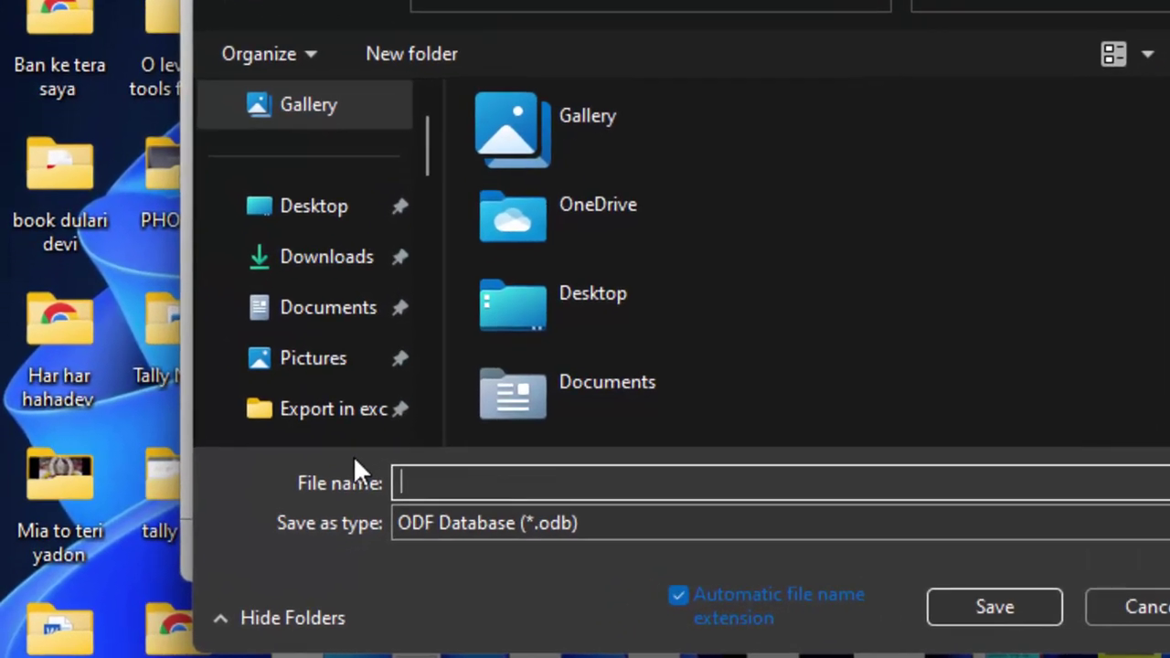
text(stude)
key(BackSpace)
key(BackSpace)
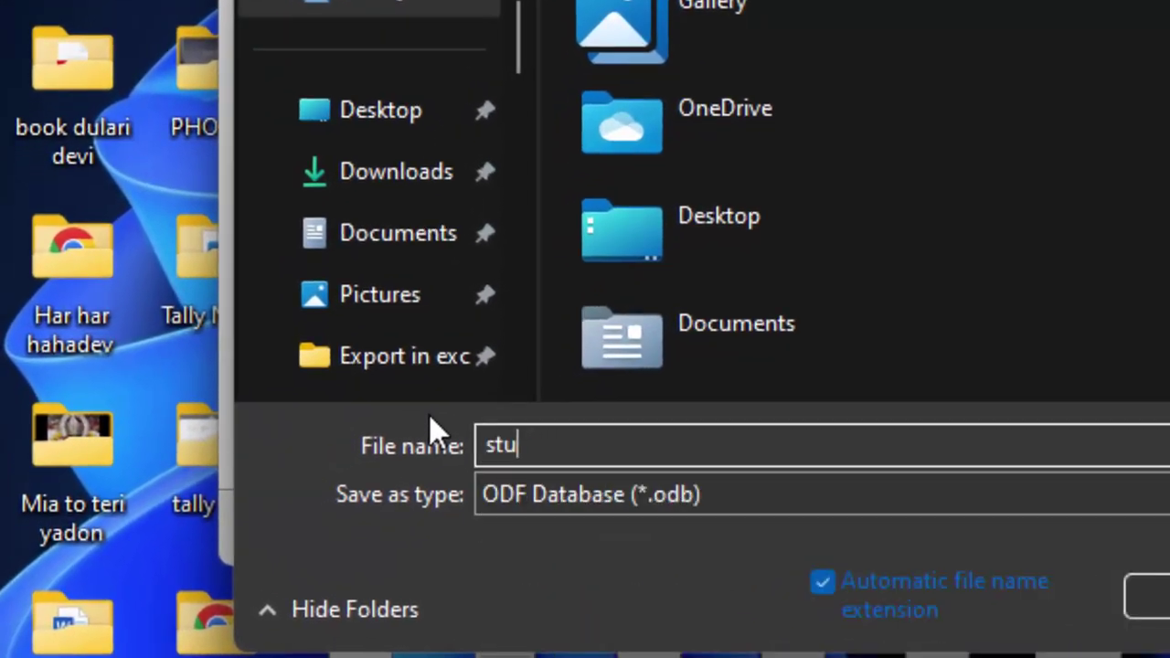
key(BackSpace)
key(BackSpace)
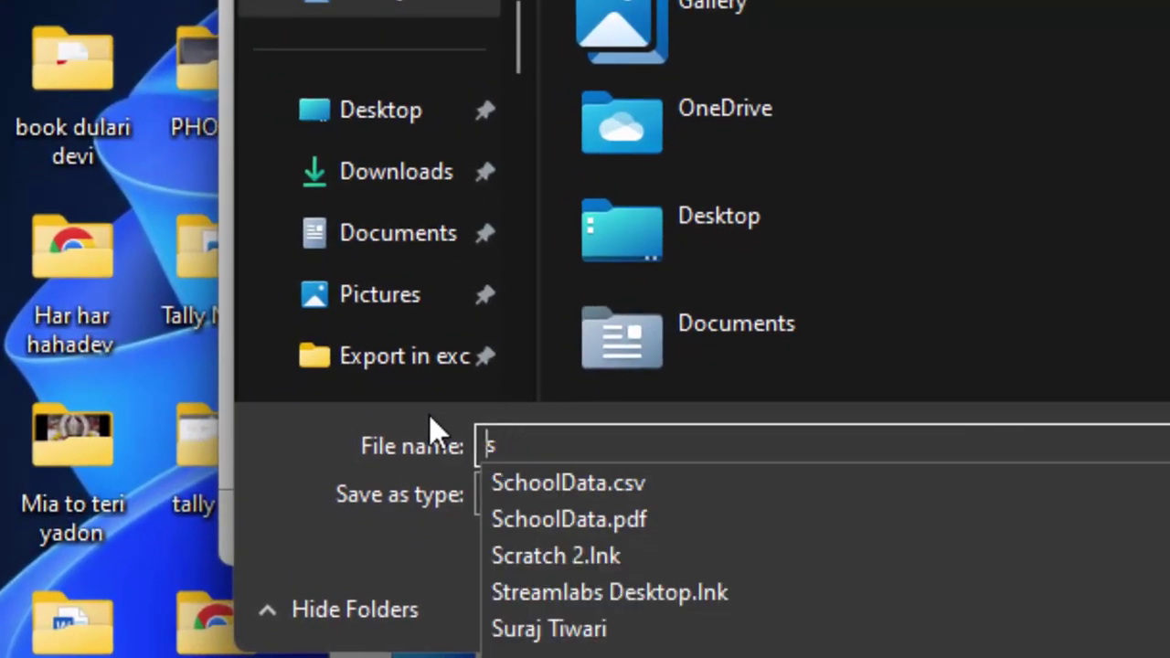
double_click(542, 444)
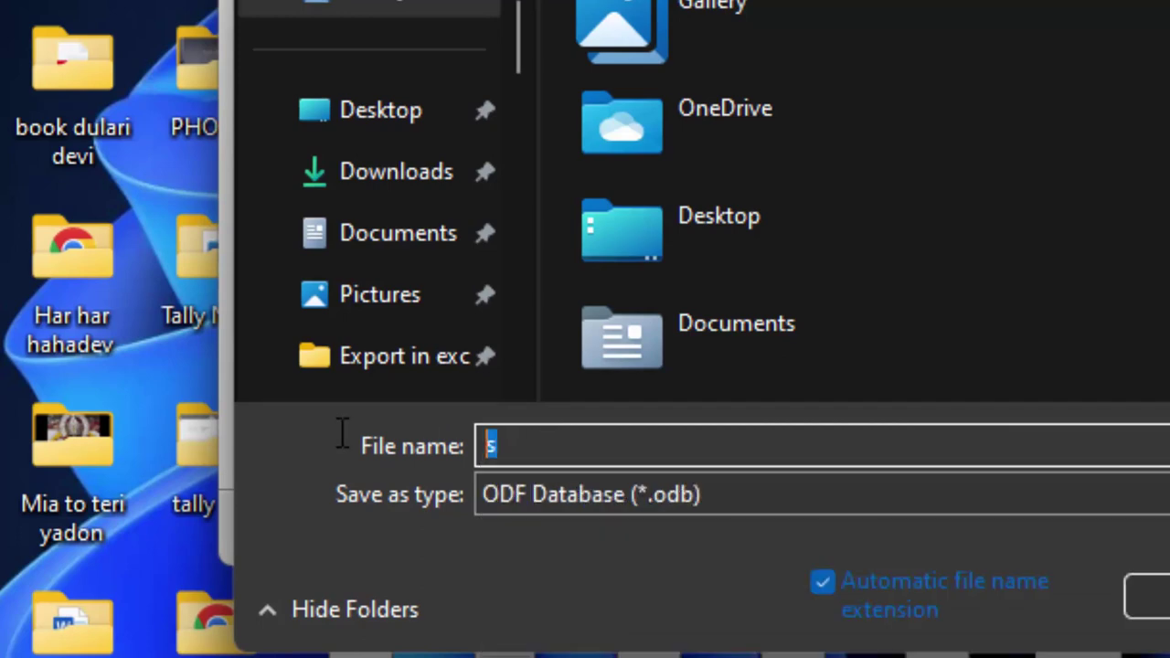
text(Mar)
key(BackSpace)
key(BackSpace)
key(BackSpace)
text(Marksheet)
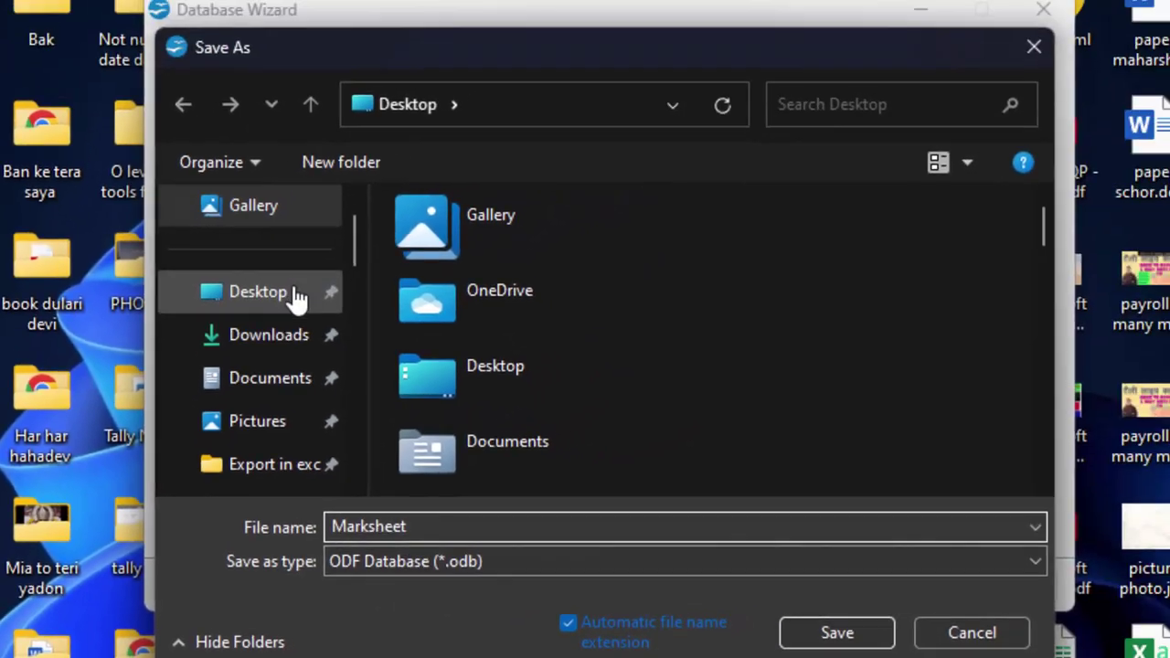
click(837, 638)
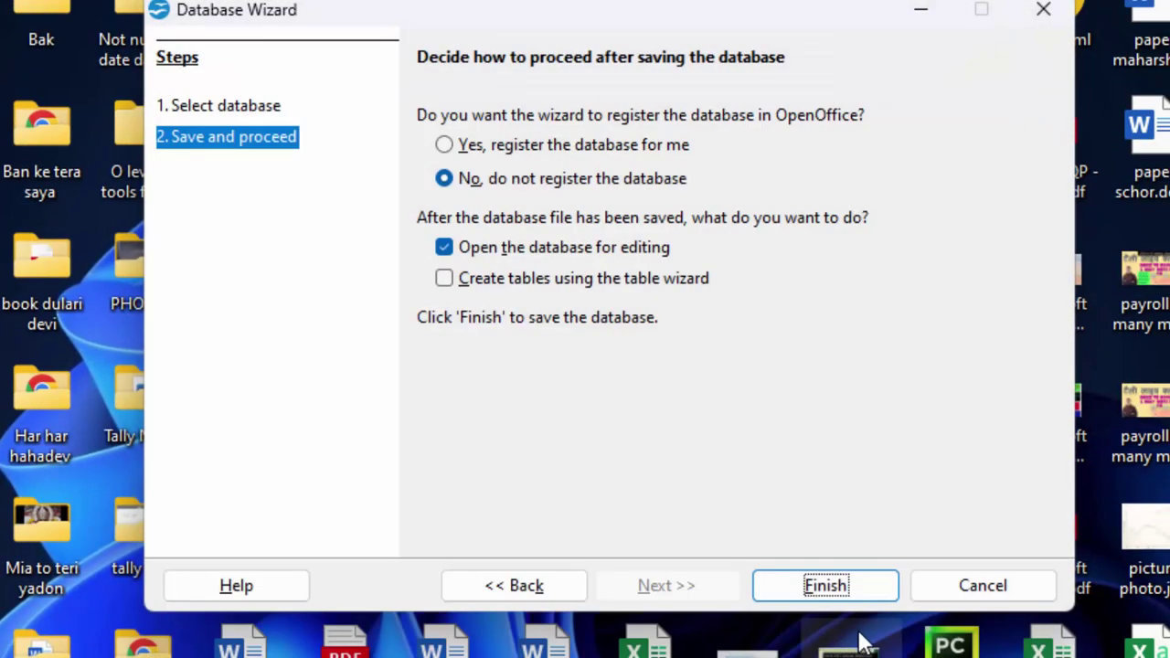
click(801, 589)
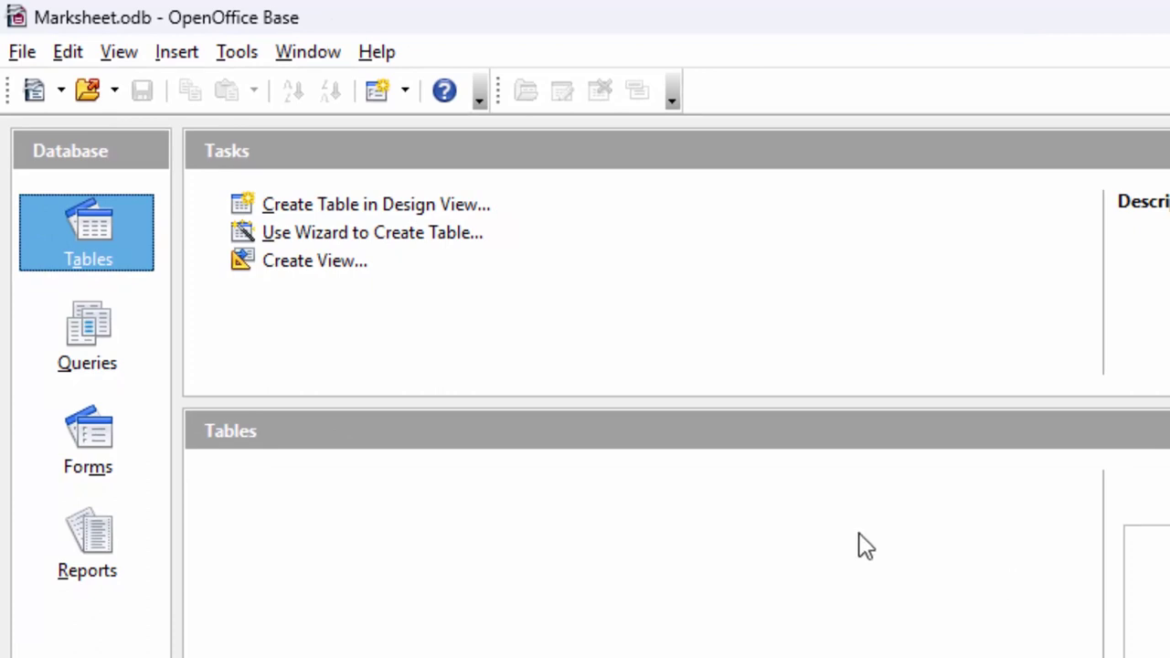
- Start a new table in Design View with a Roll_number field of type Text [VARCHAR]
click(395, 214)
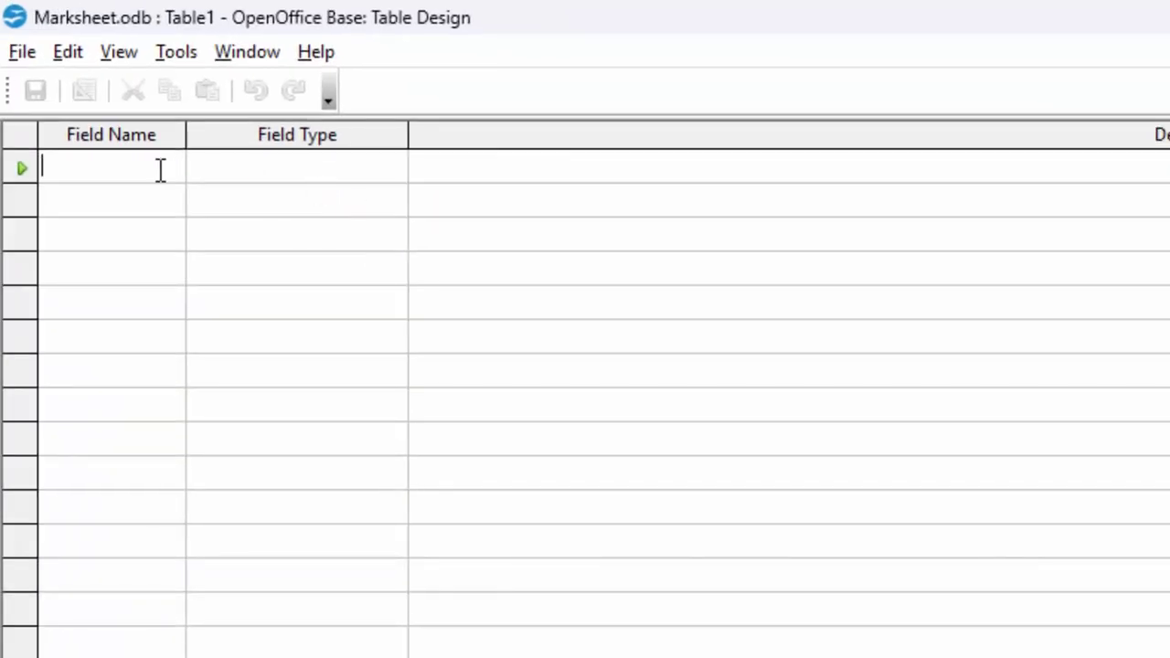
text(Rol)
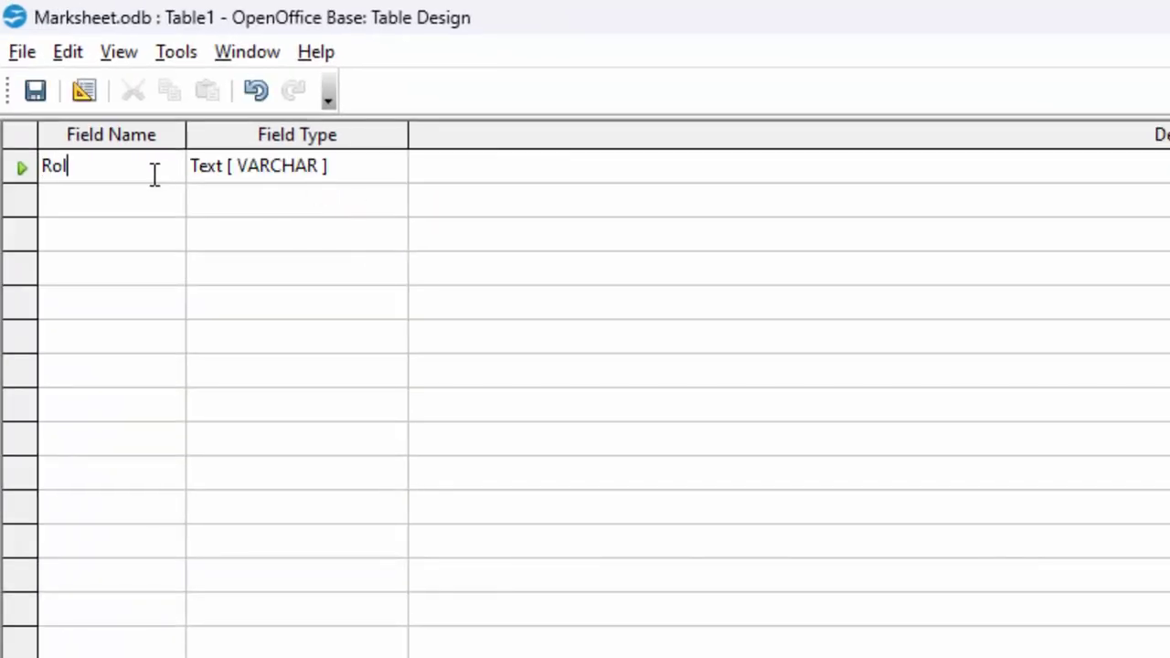
text(l_num)
text(ber)
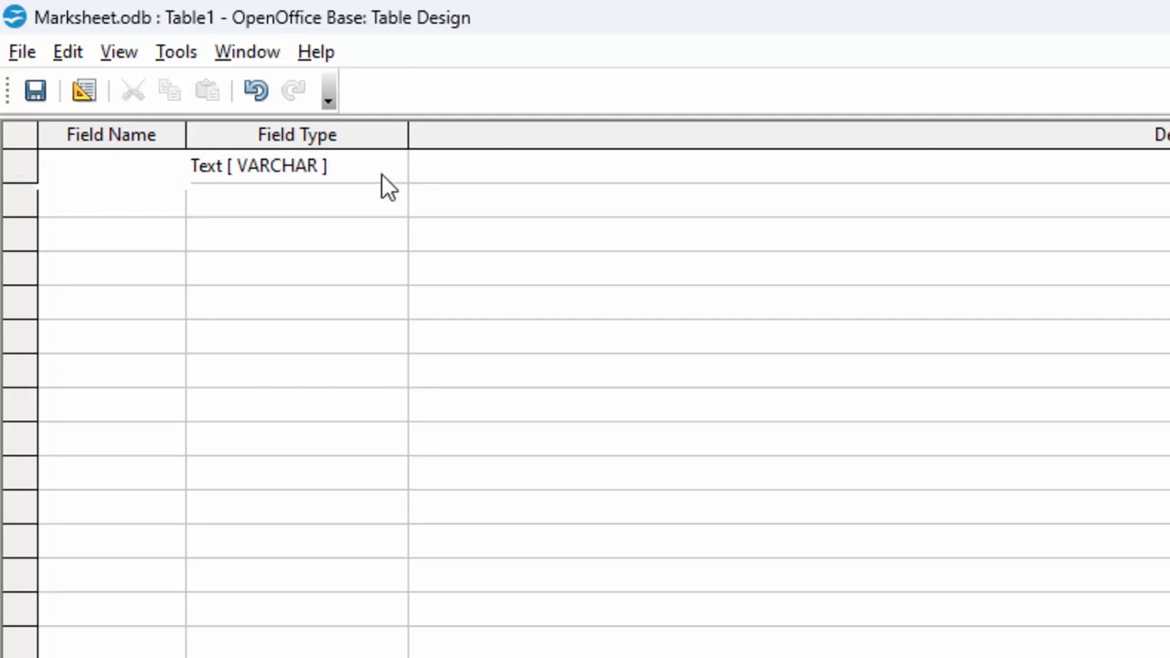
click(388, 173)
click(392, 173)
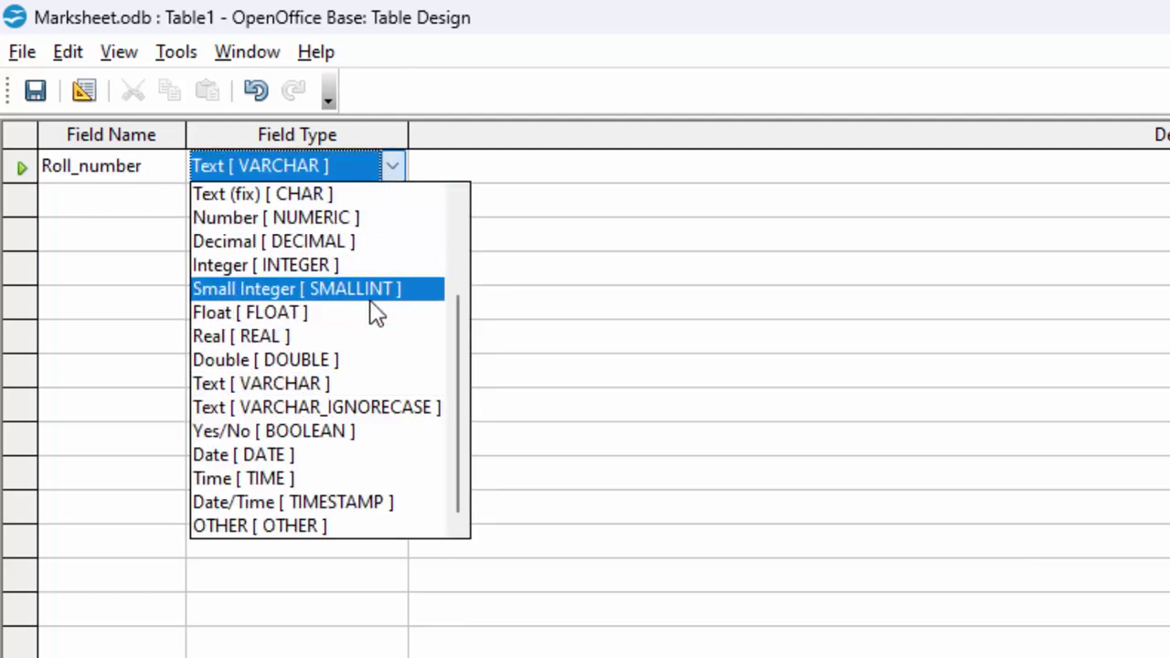
scroll(452, 407, up, 1)
scroll(464, 289, up, 5)
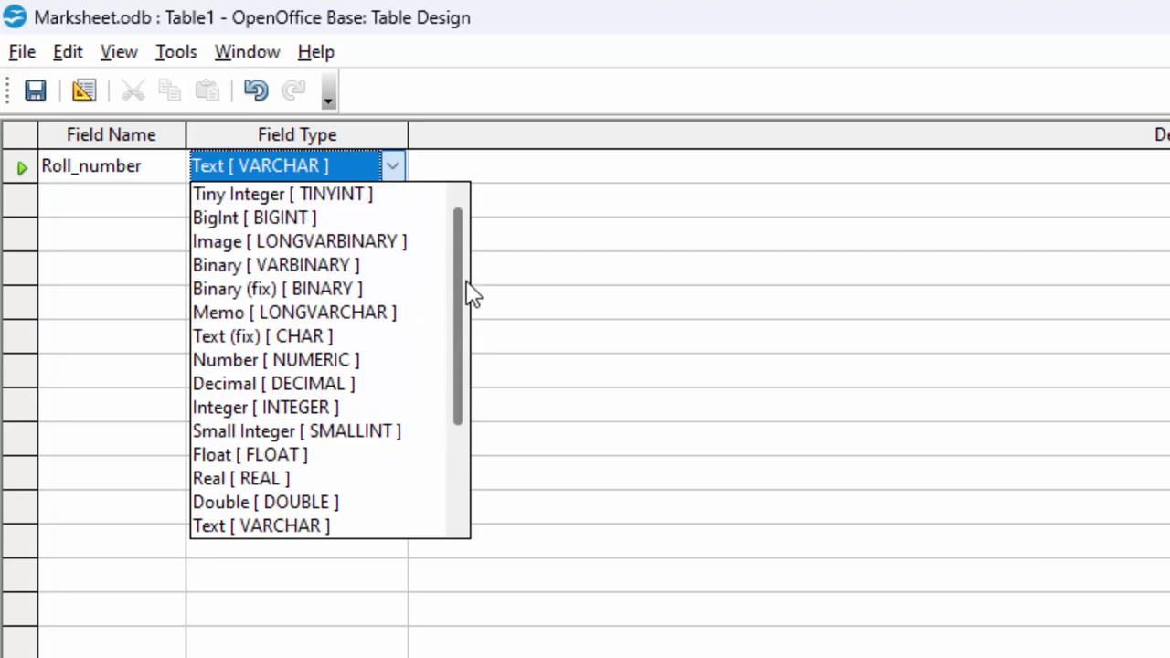
scroll(470, 409, down, 4)
scroll(467, 483, down, 2)
scroll(448, 298, up, 2)
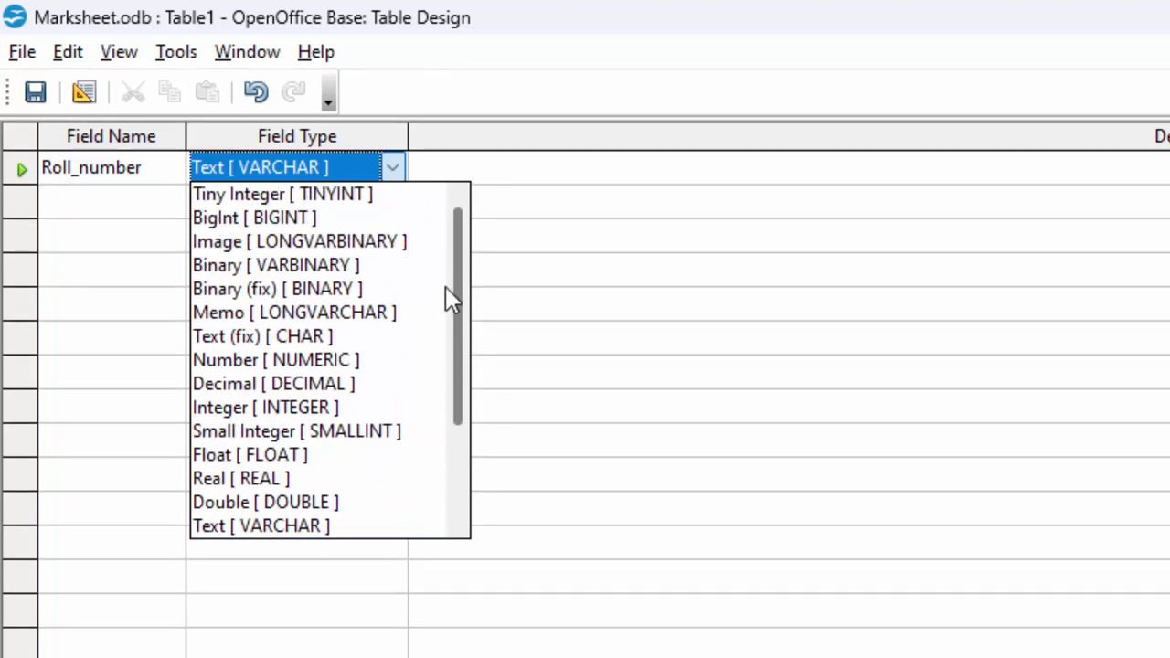
click(87, 203)
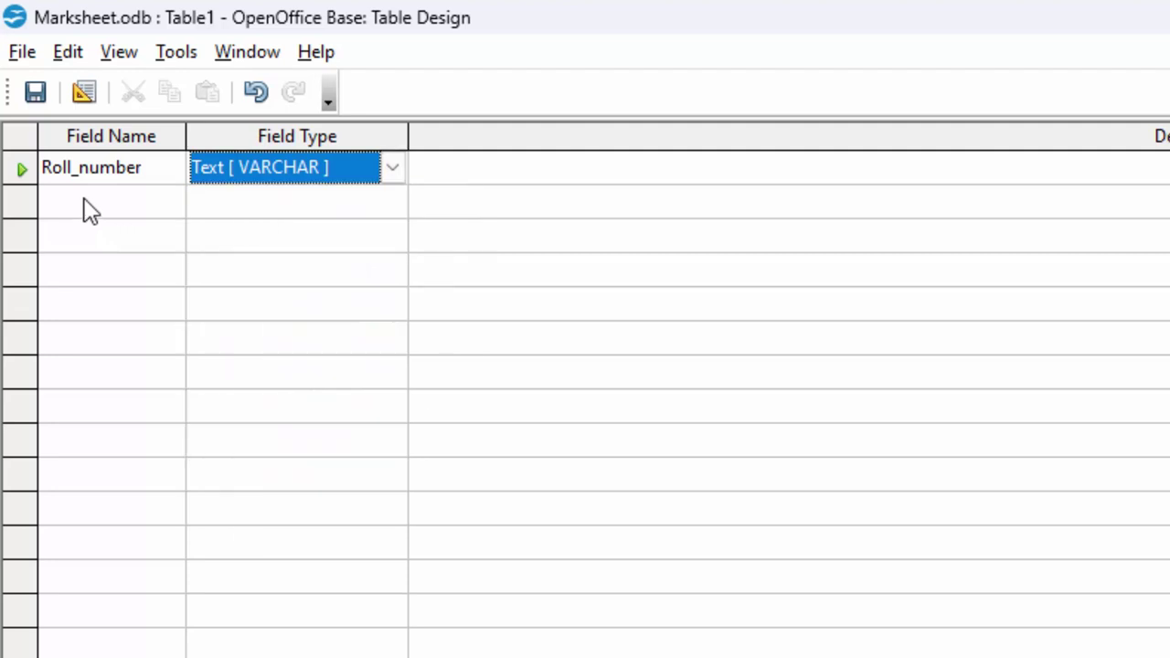
click(89, 203)
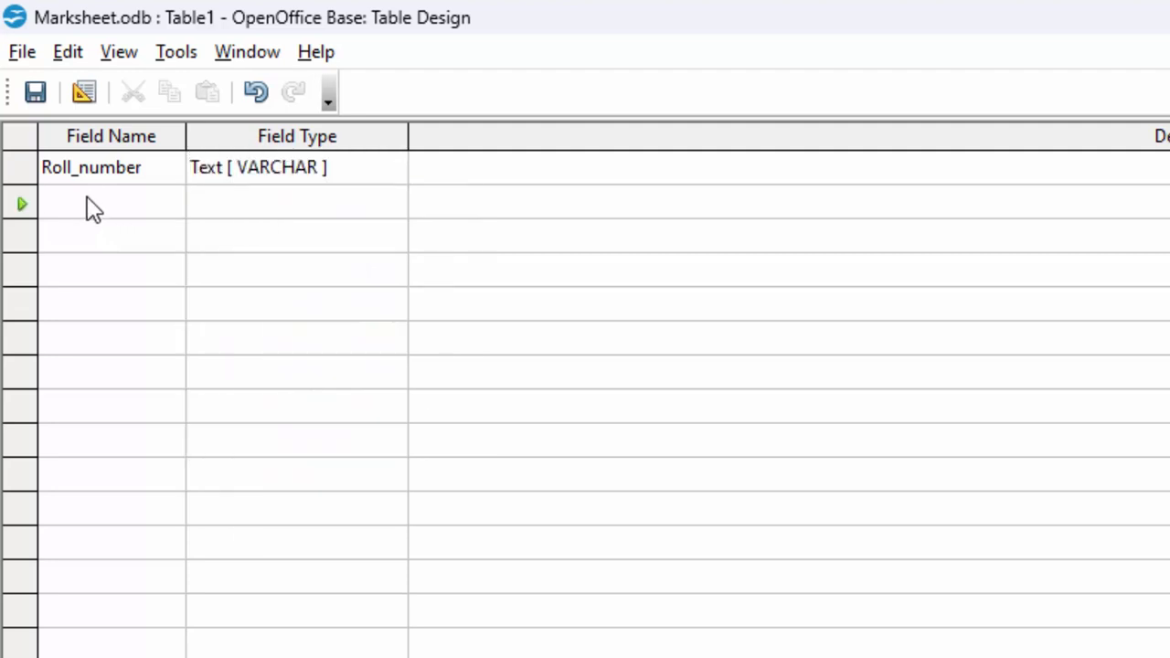
- Make Roll_number the table's primary key
right_click(23, 166)
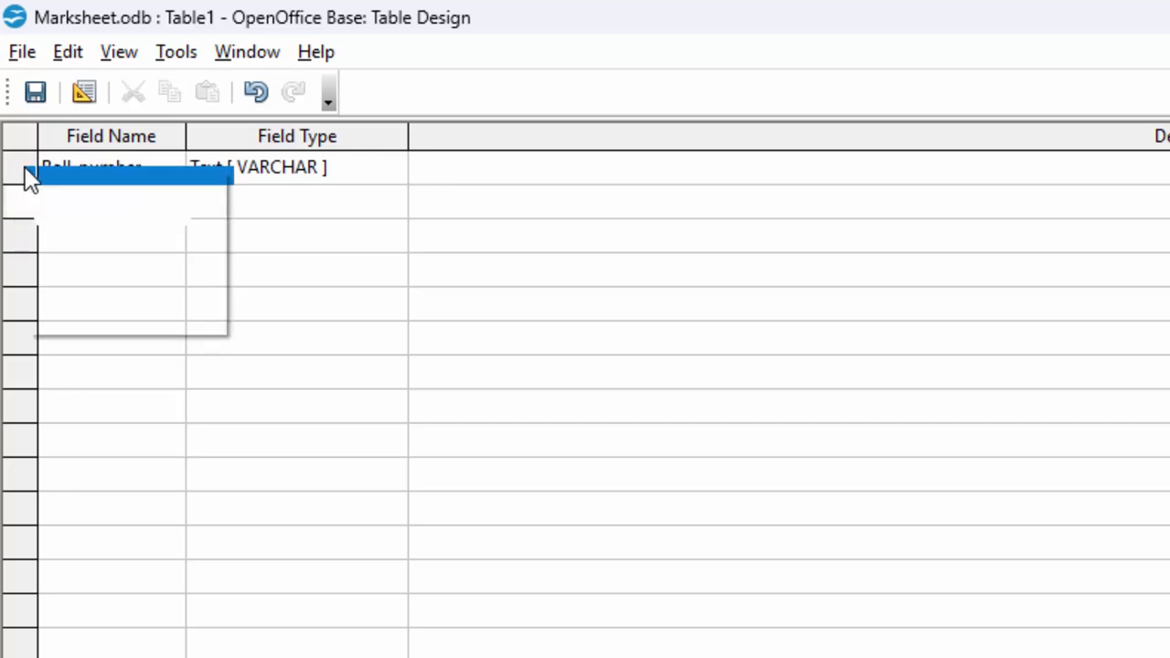
click(109, 315)
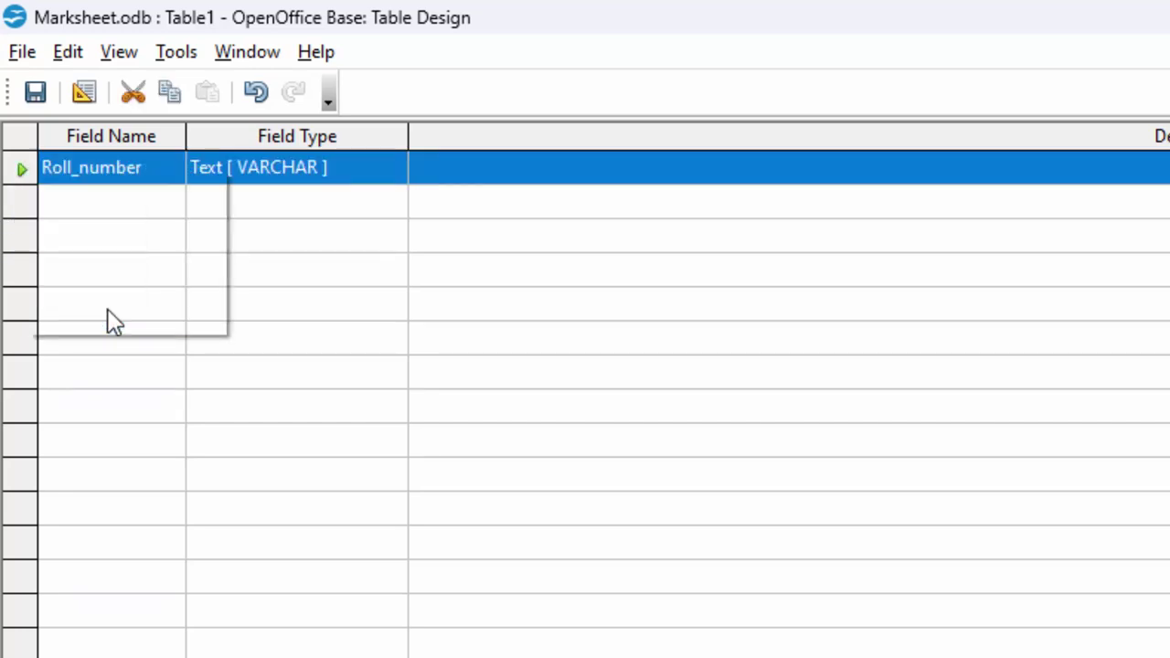
click(108, 204)
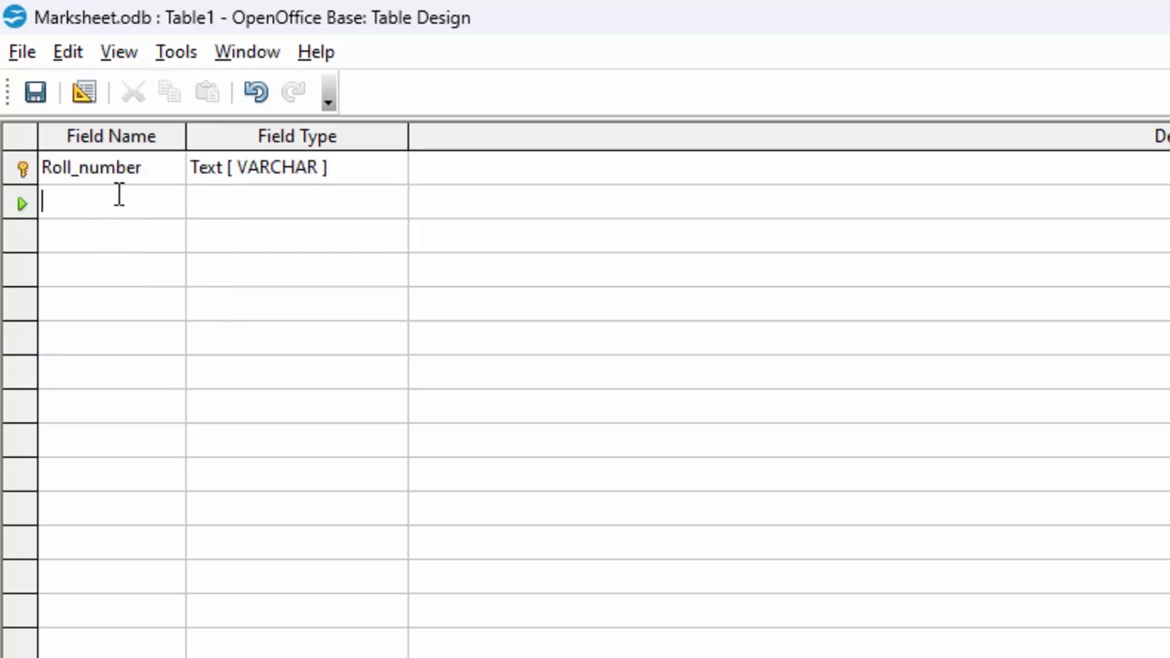
- Add a Student_Name field and a Computer field of type Number [NUMERIC]
text(Stude)
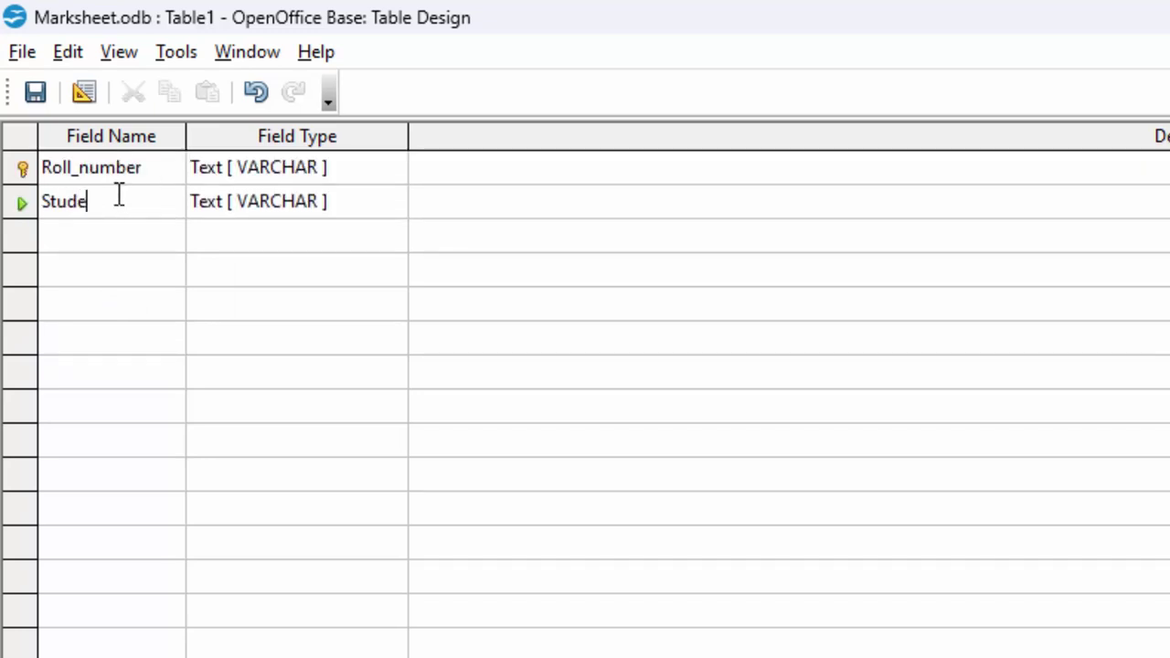
text(nt_)
text(Name)
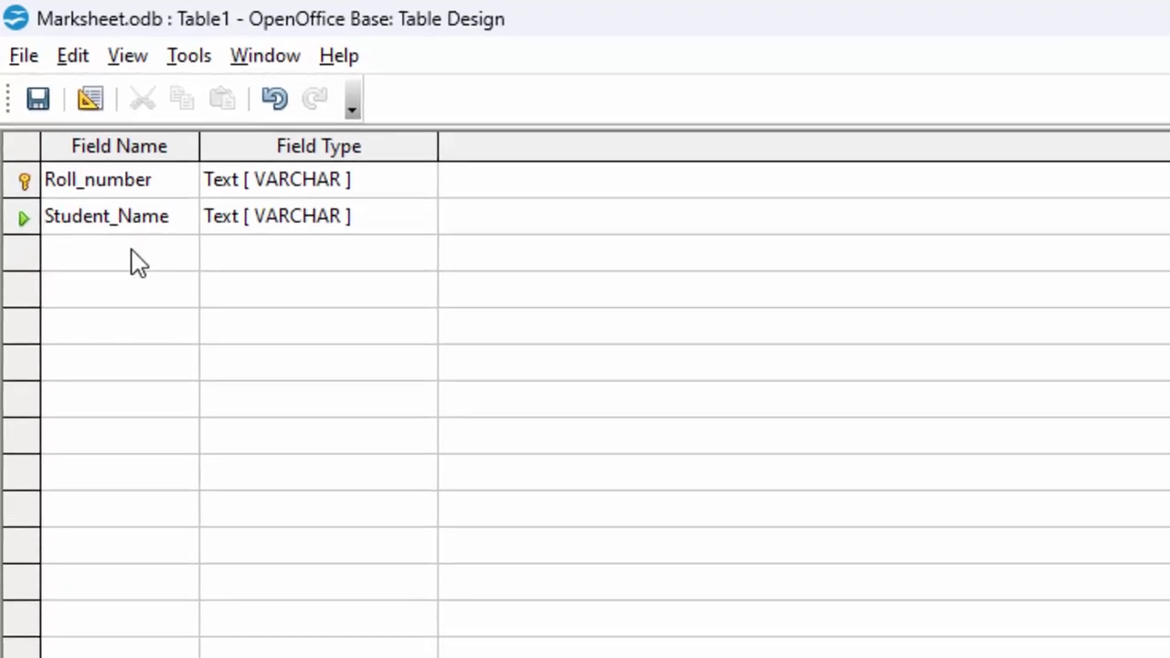
click(110, 234)
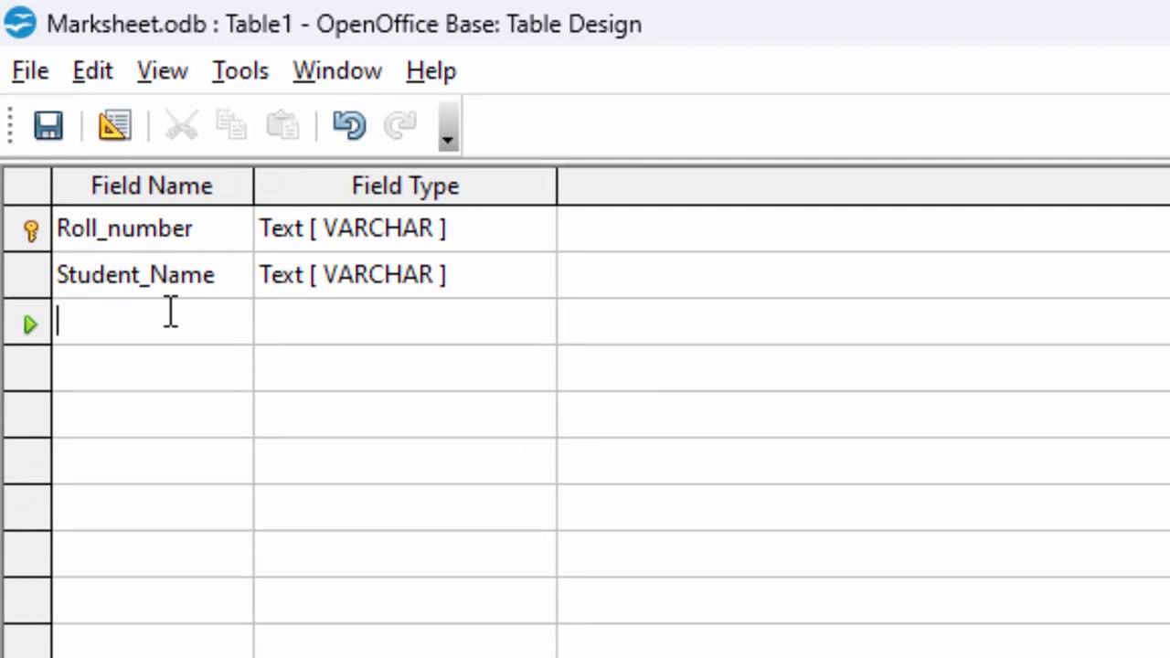
text(Comp)
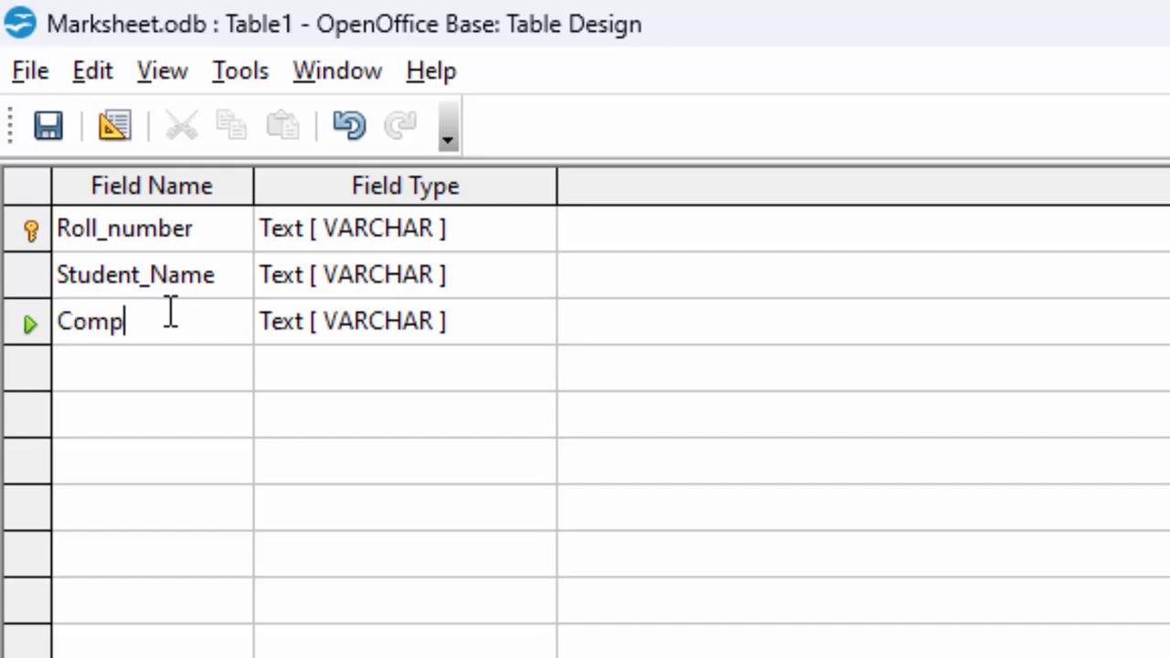
text(uter)
click(514, 338)
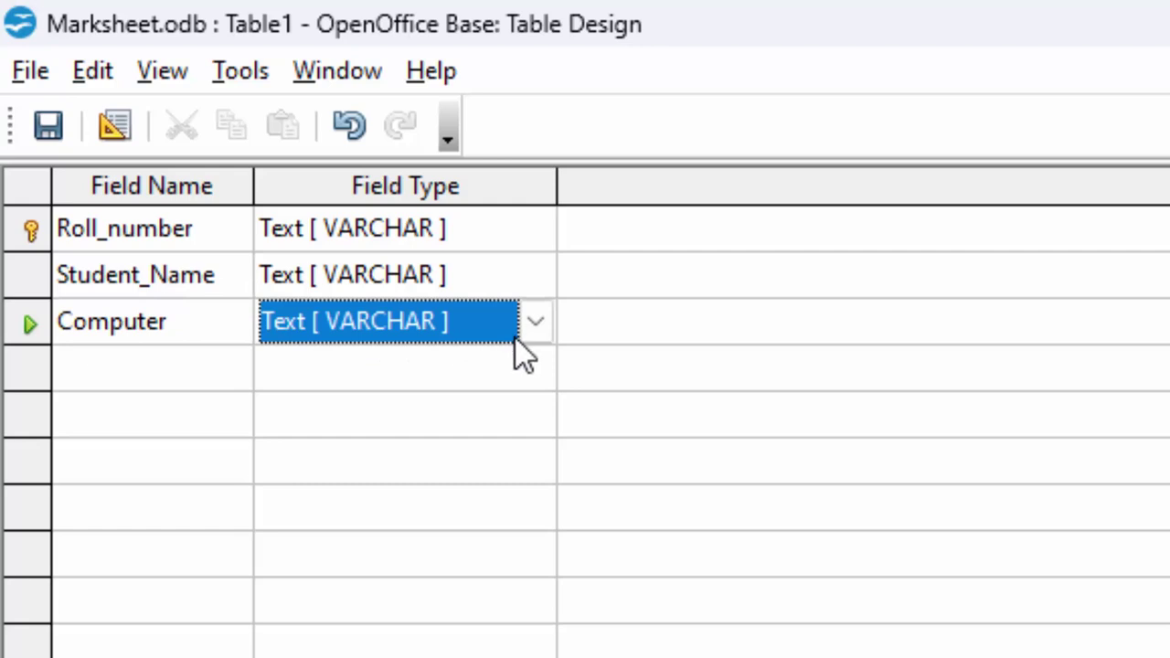
click(532, 323)
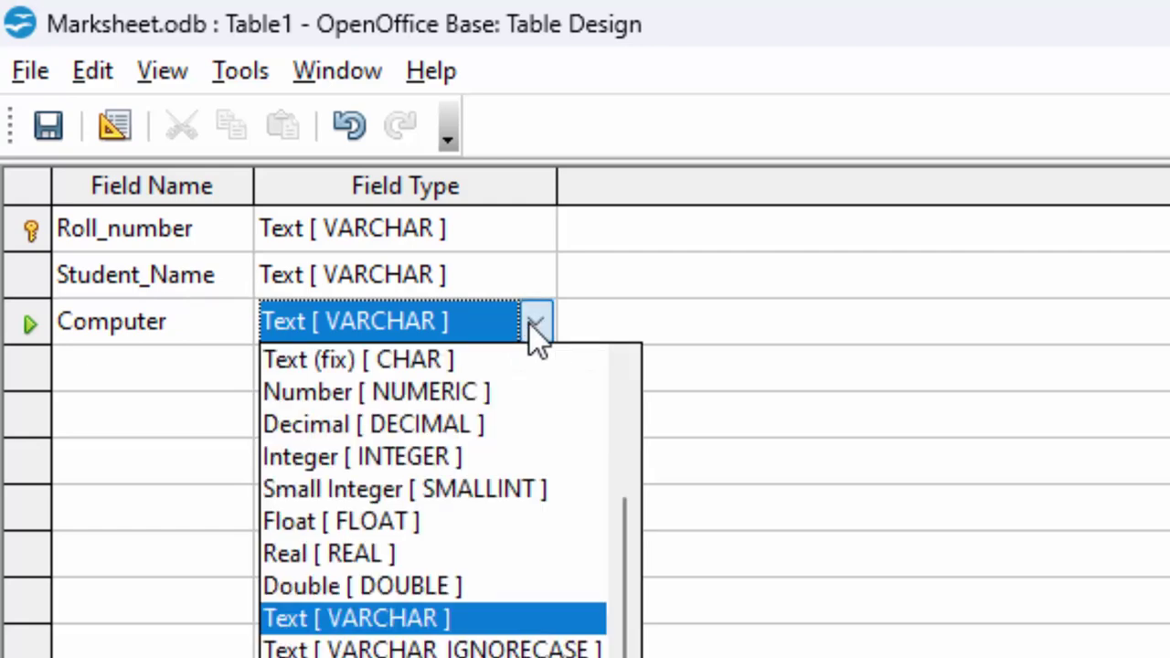
click(530, 393)
- Add Maths and Science fields, both of type Number [NUMERIC]
click(127, 368)
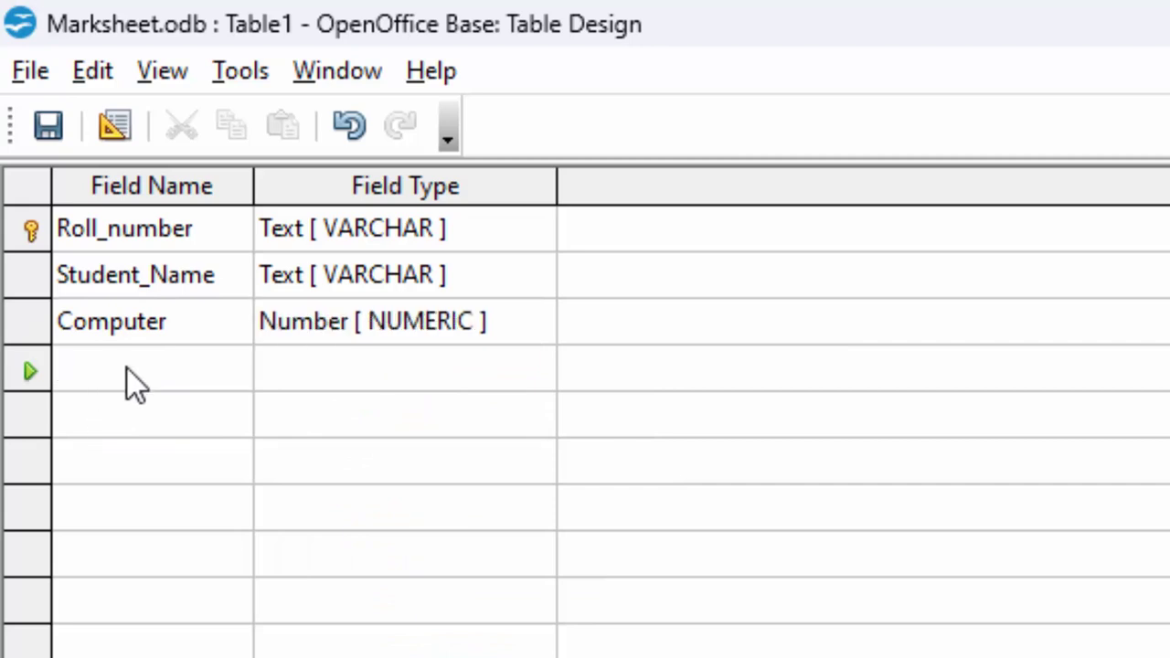
text(Maths)
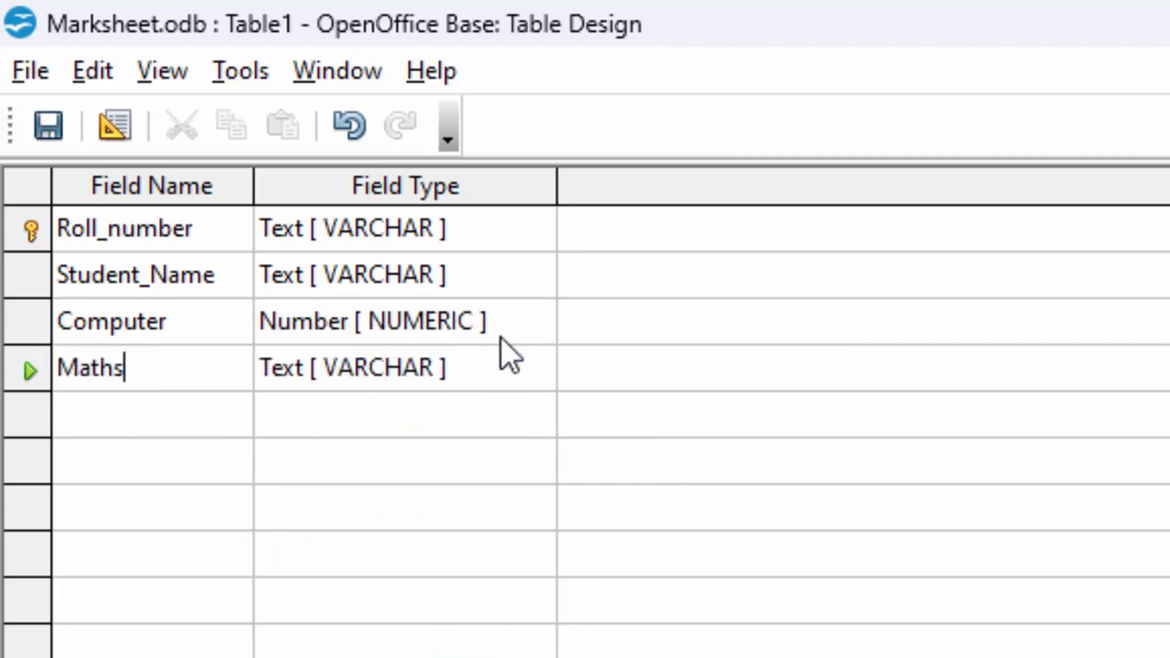
click(523, 382)
click(529, 385)
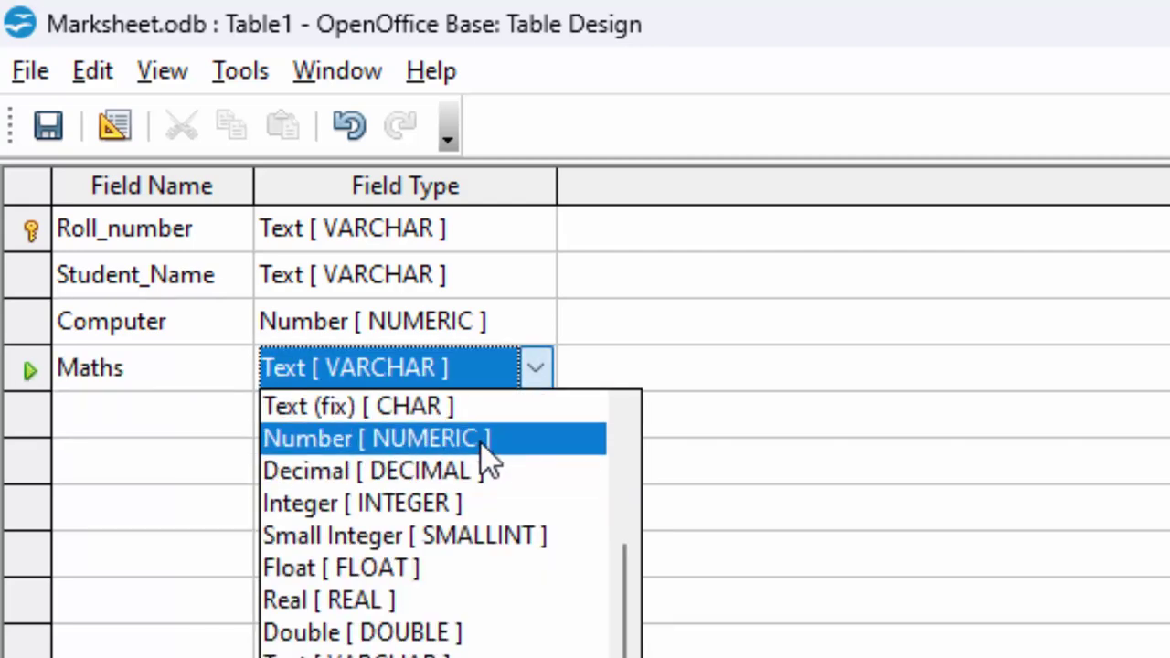
click(479, 439)
click(133, 417)
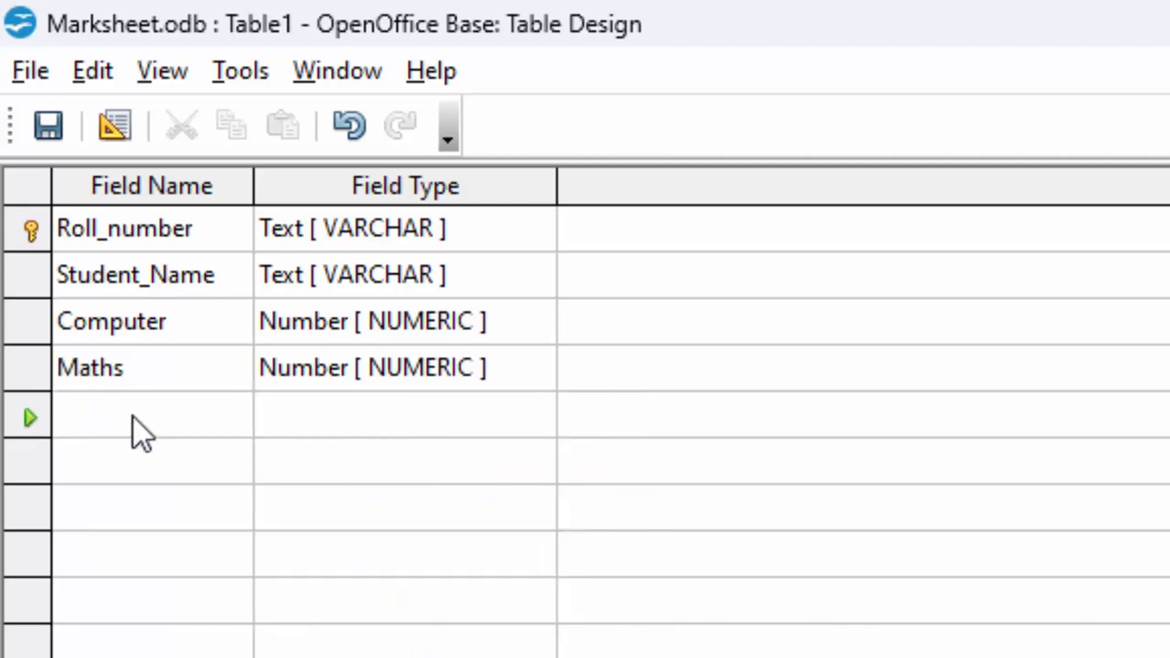
text(Scie)
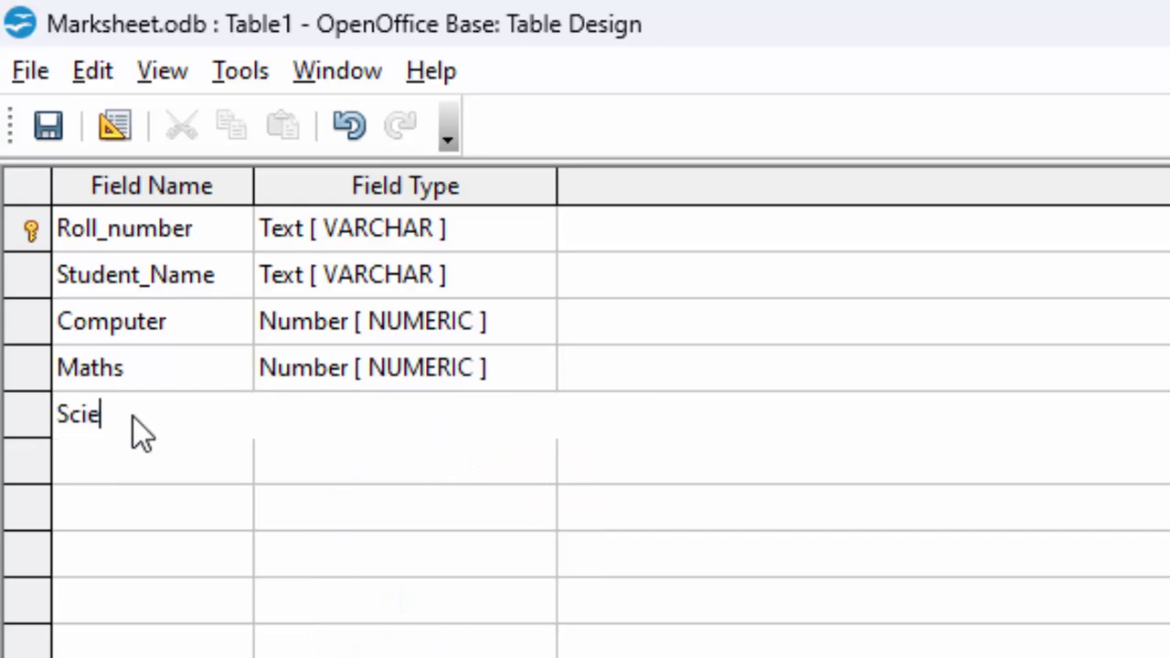
text(nce)
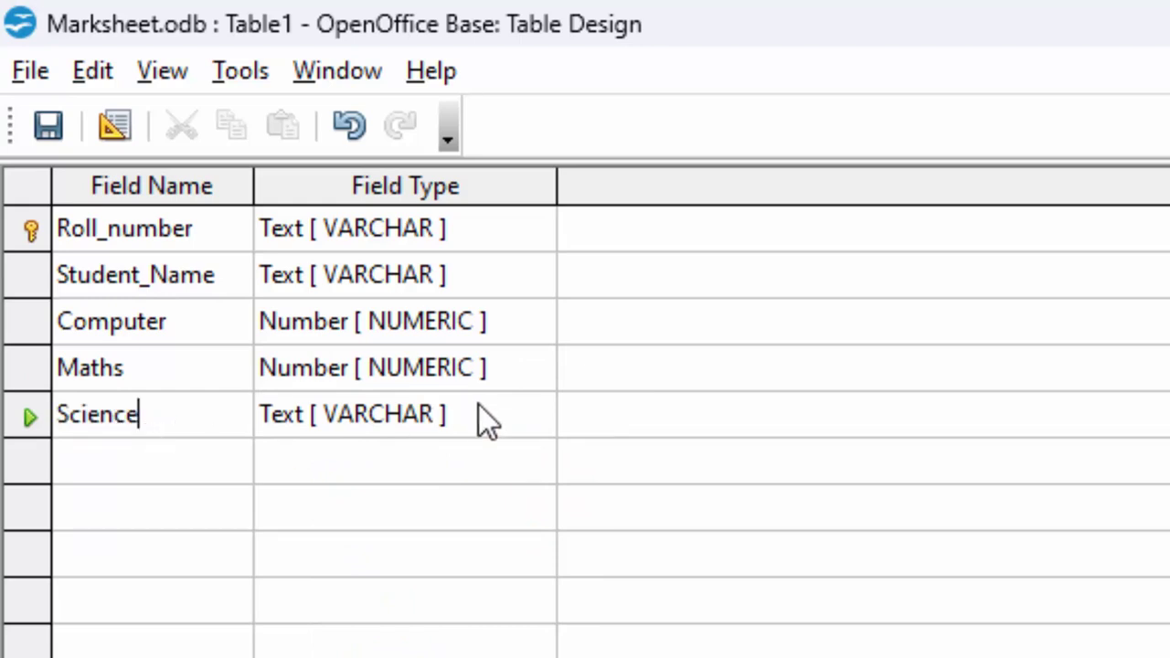
click(493, 422)
click(510, 428)
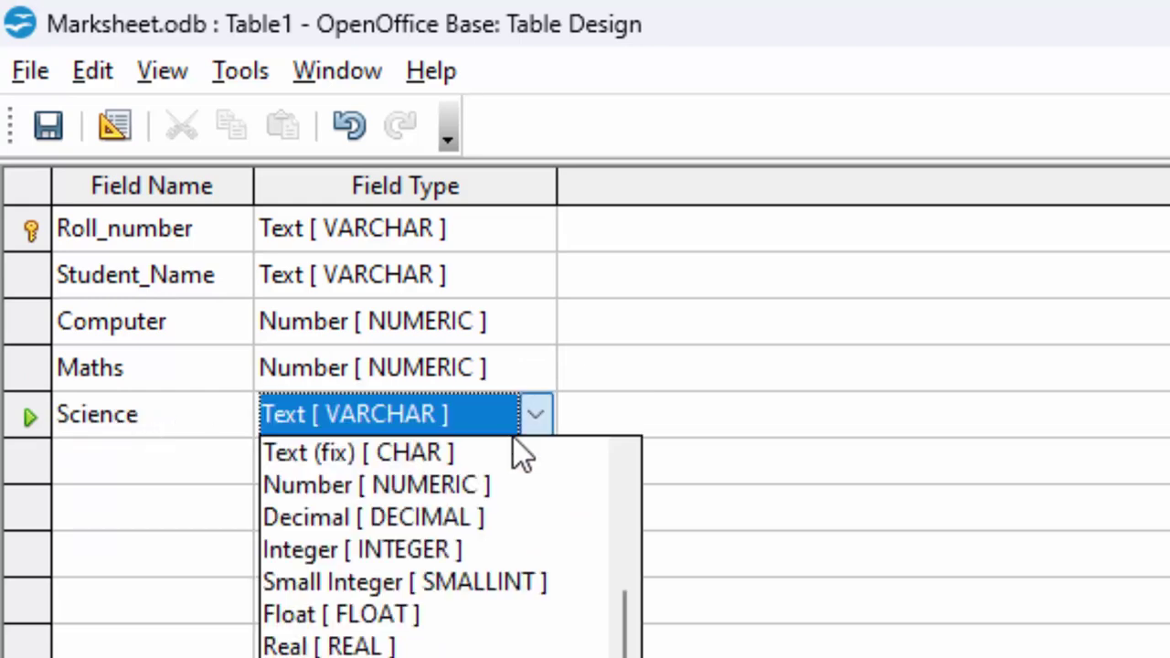
click(470, 548)
- Add Sst and English fields, both of type Number [NUMERIC]
click(82, 472)
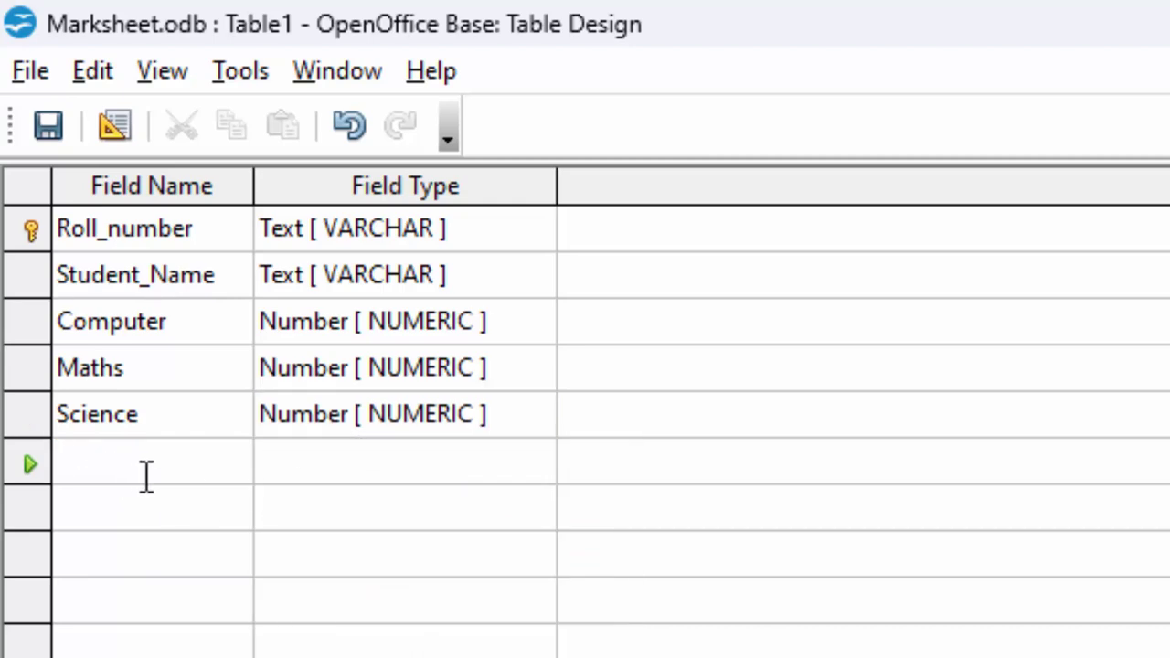
text(Sst)
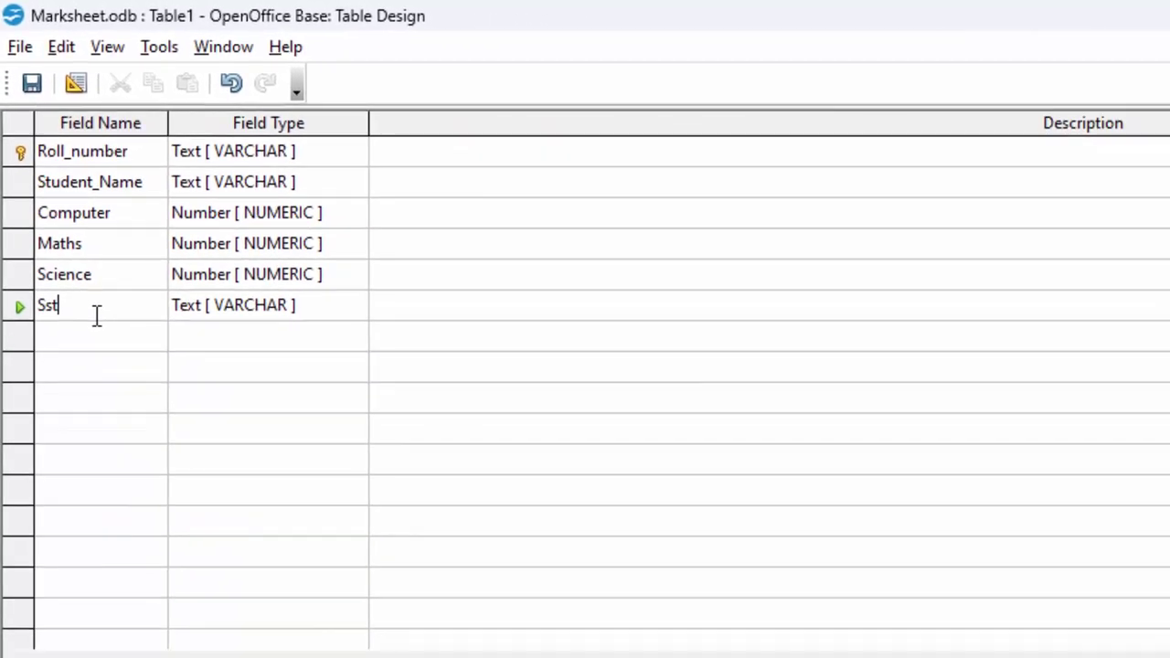
key(Escape)
click(356, 316)
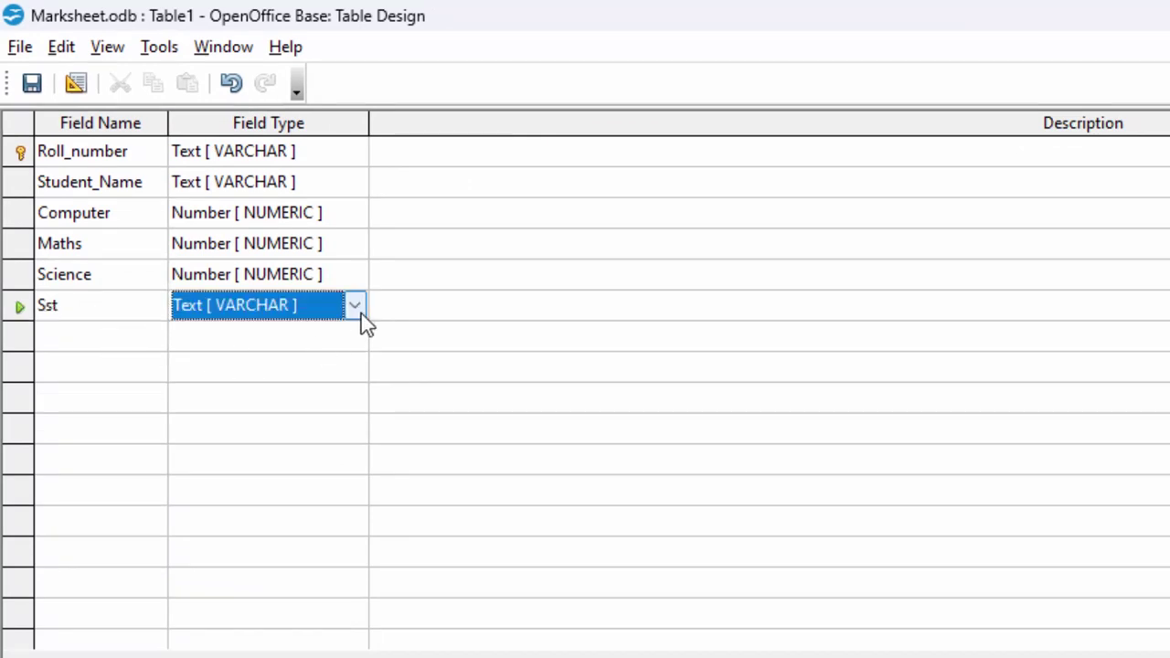
click(361, 314)
click(289, 357)
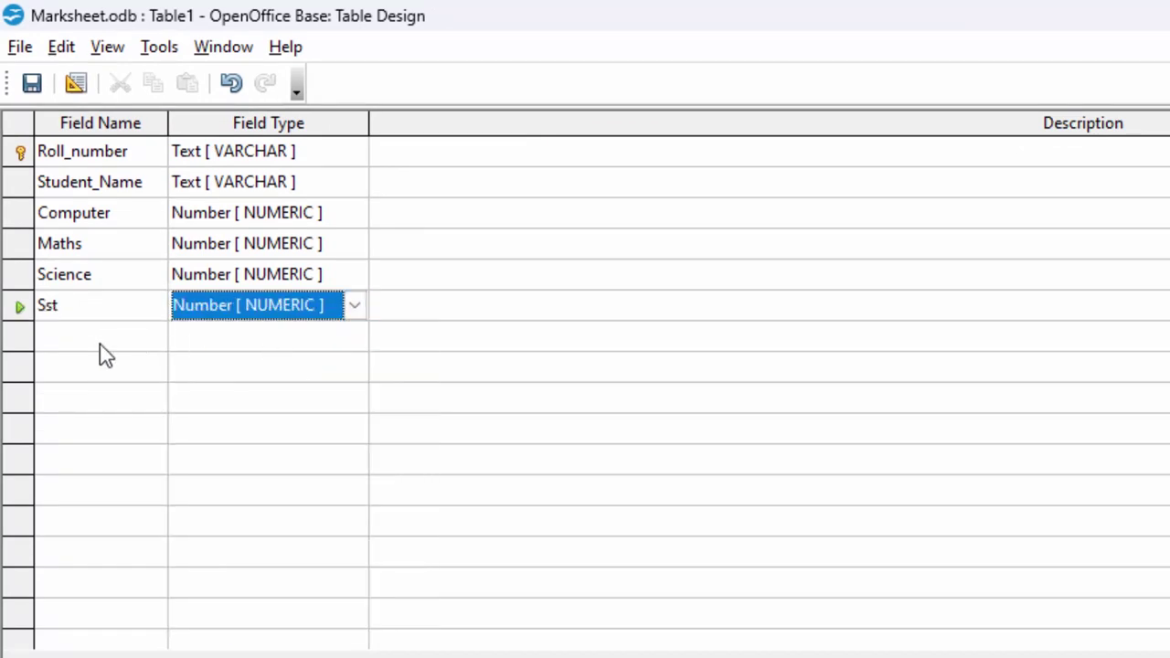
click(98, 342)
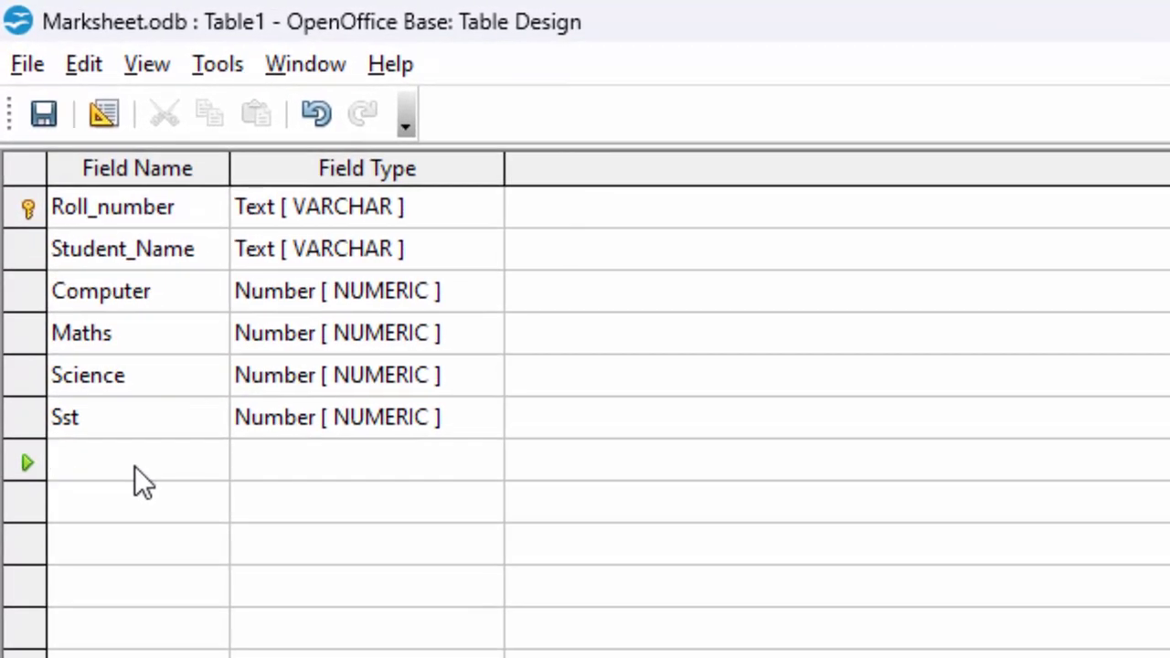
text(English)
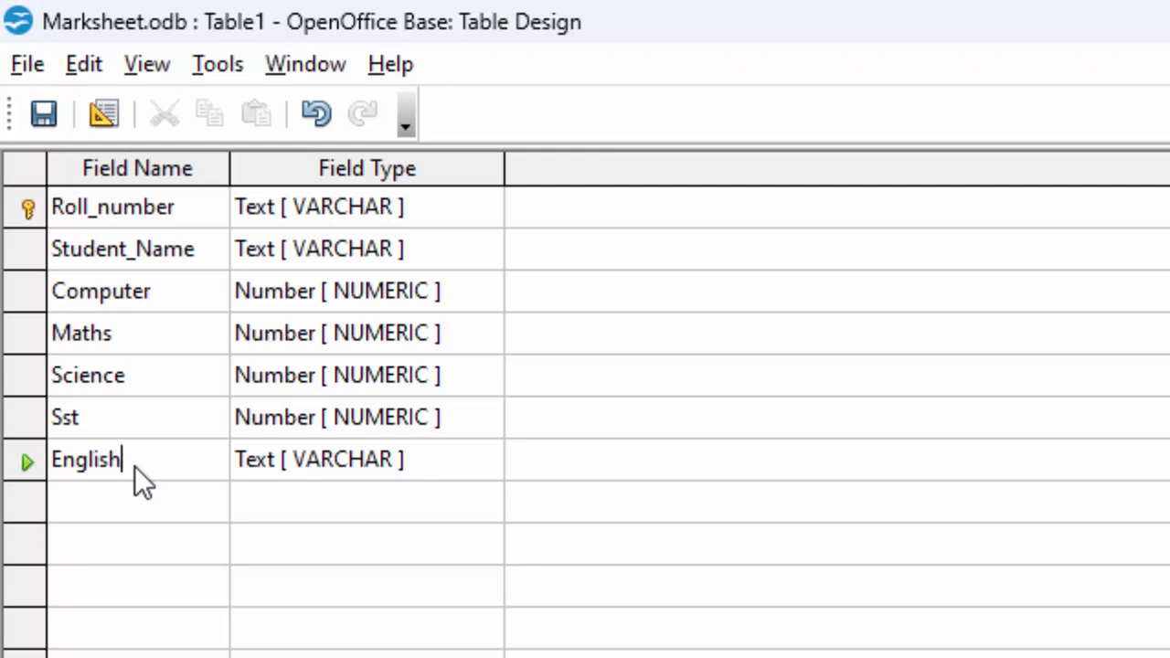
click(457, 468)
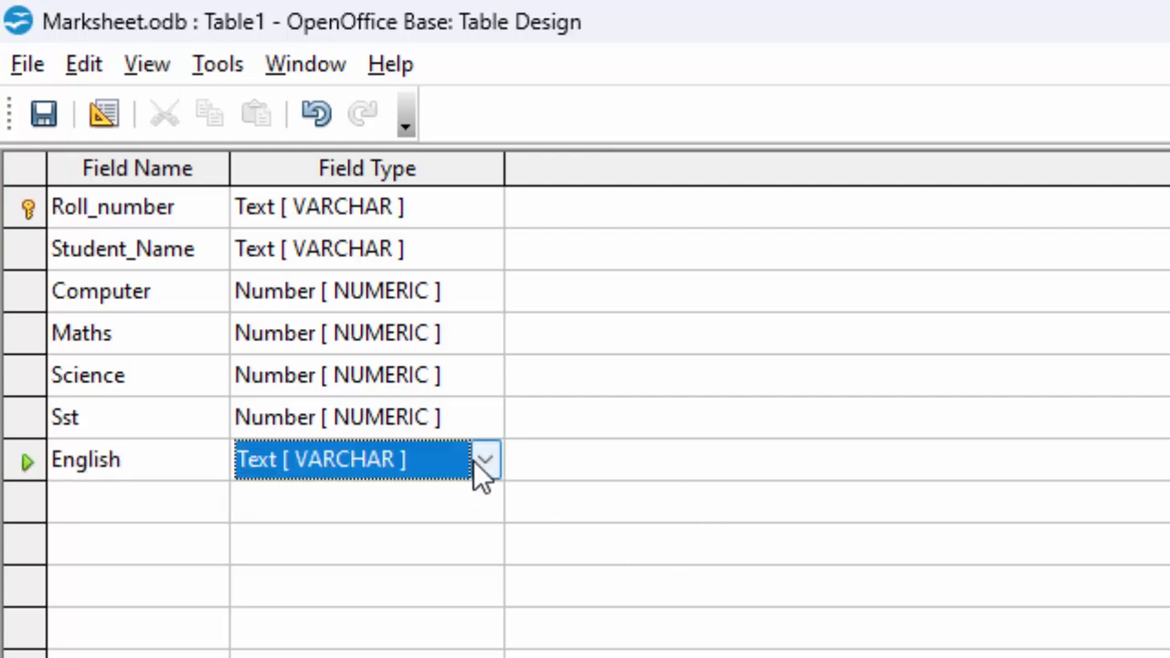
click(483, 460)
click(431, 521)
text(50)
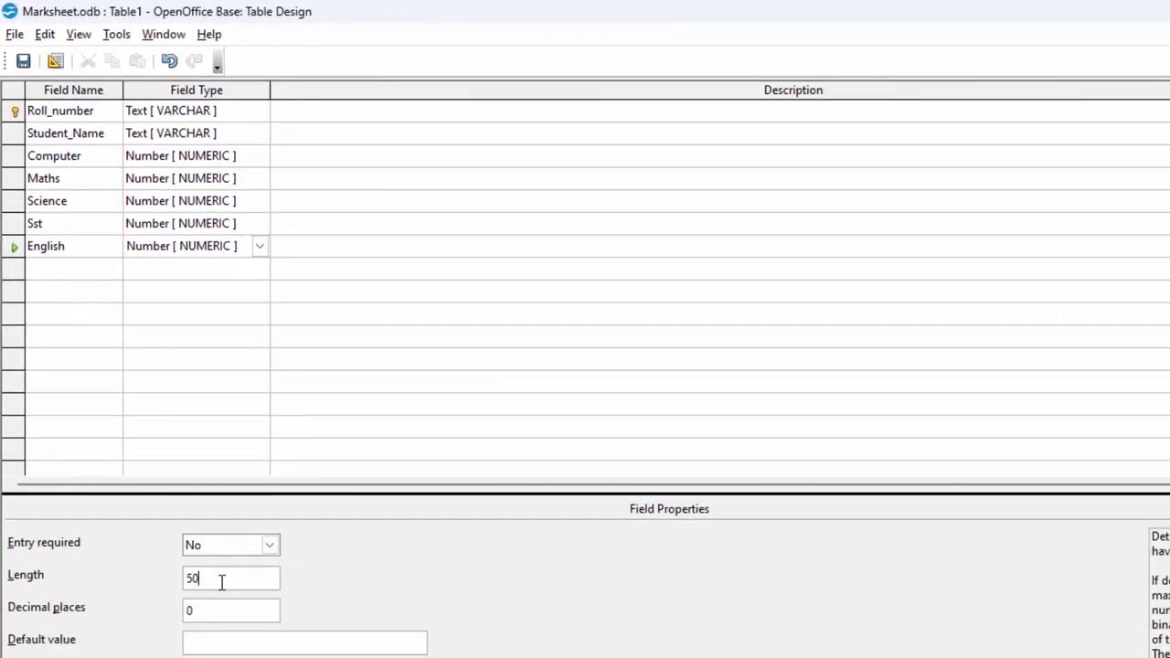
- Select the Student_Name field and clear its Length value of 50
drag(282, 558, 222, 565)
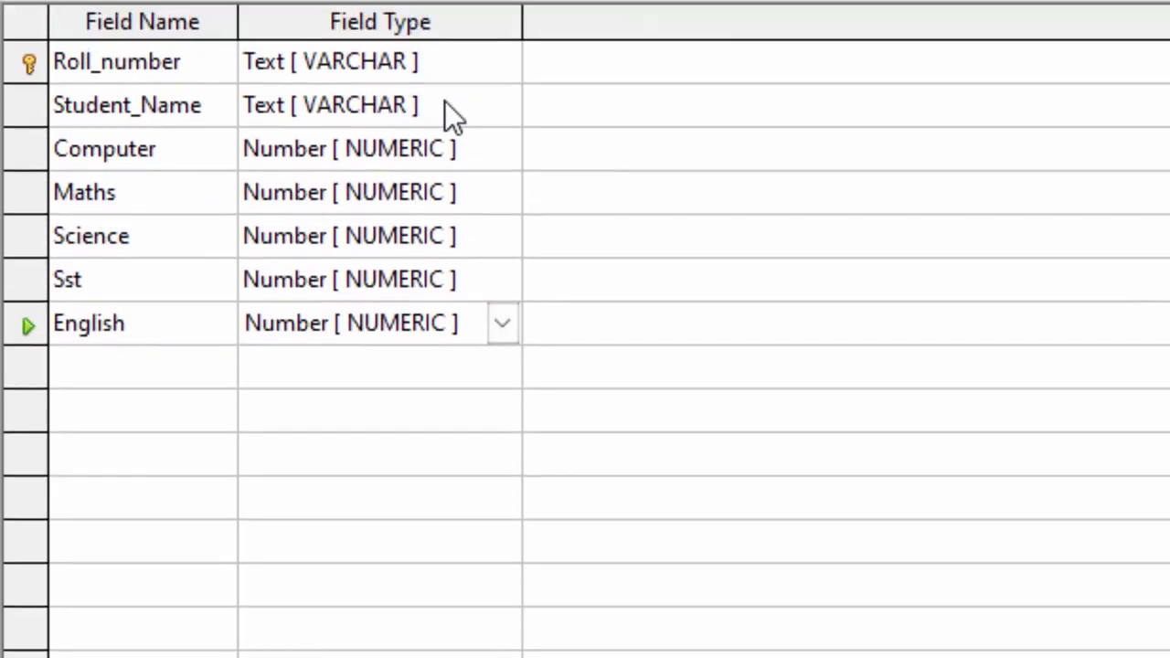
click(448, 142)
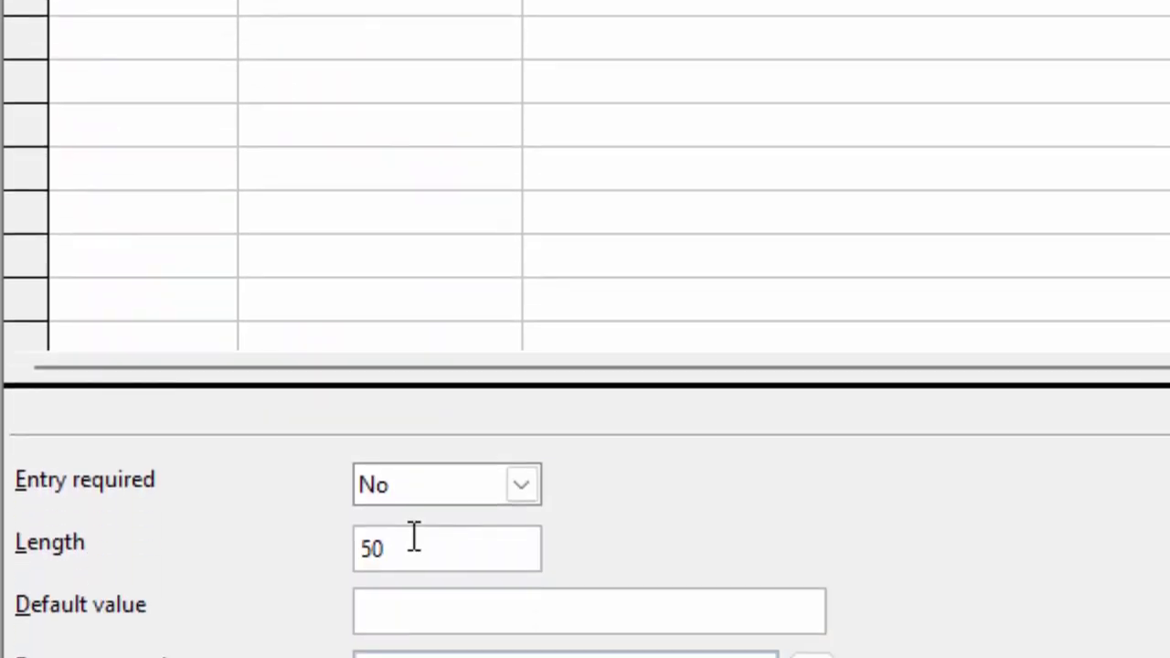
double_click(414, 538)
key(BackSpace)
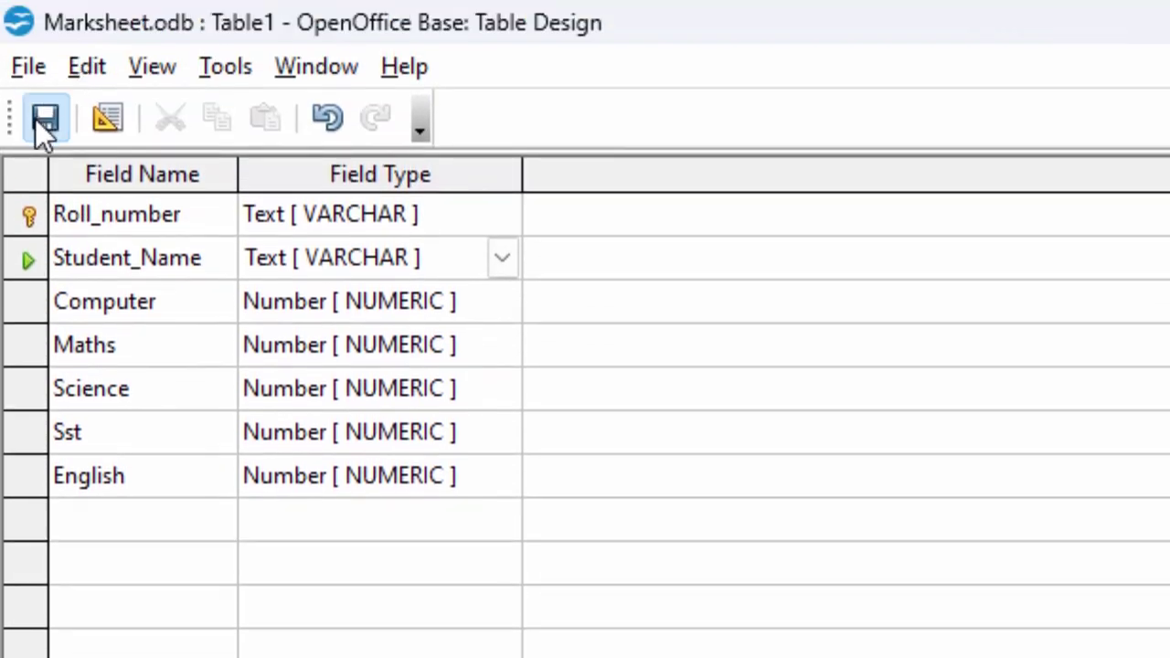
- Save the table design under the name StudentT
click(36, 119)
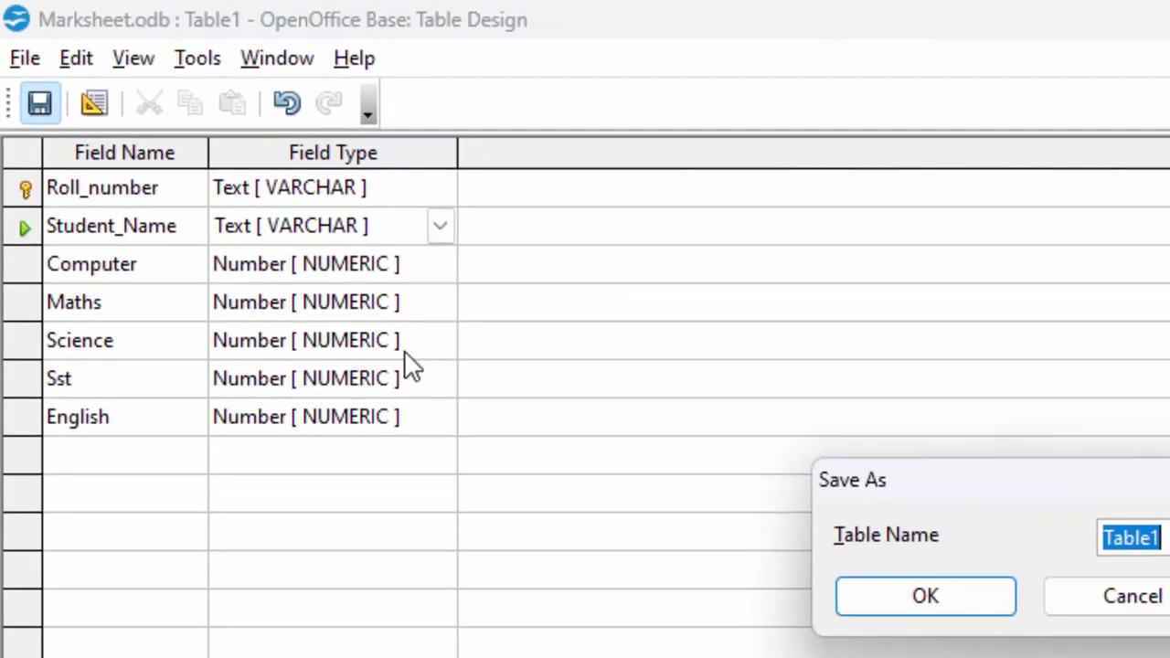
key(BackSpace)
text(St)
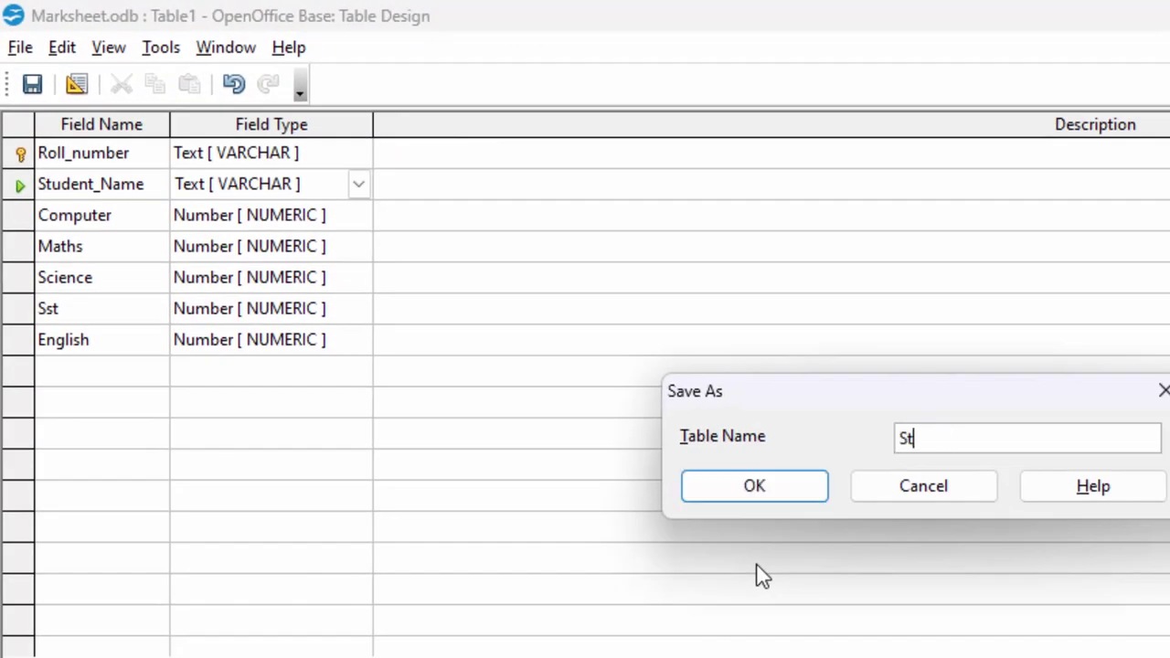
text(udent)
text(T)
click(790, 491)
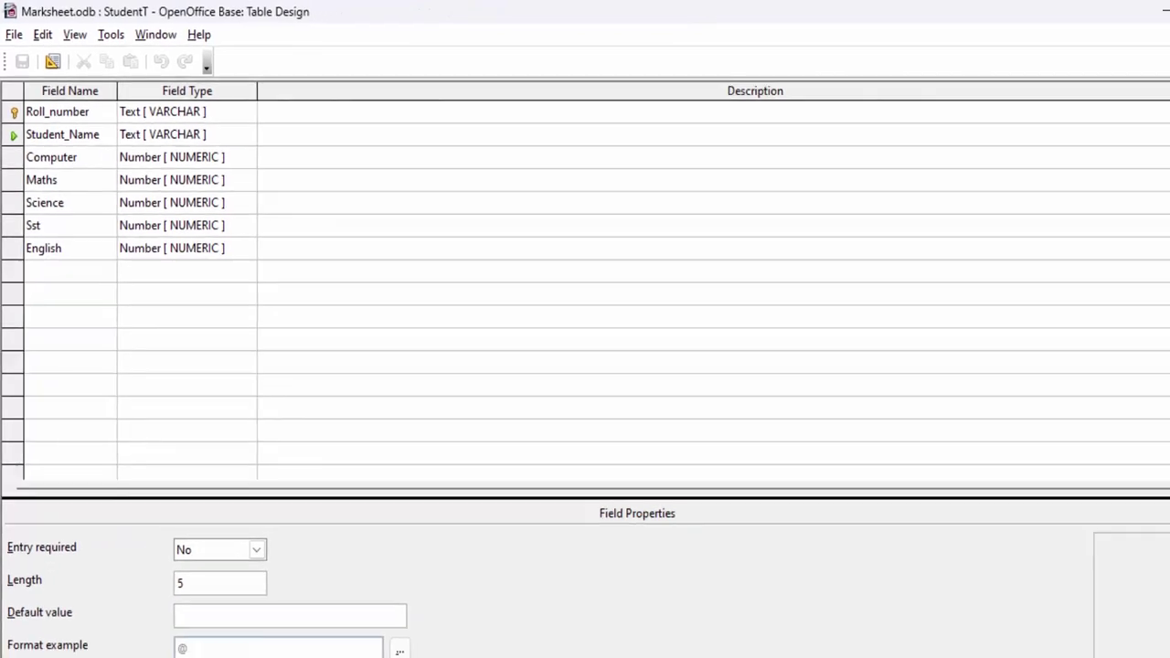
- Close the design window keeping changes and open StudentT in data view
key(ctrl+w)
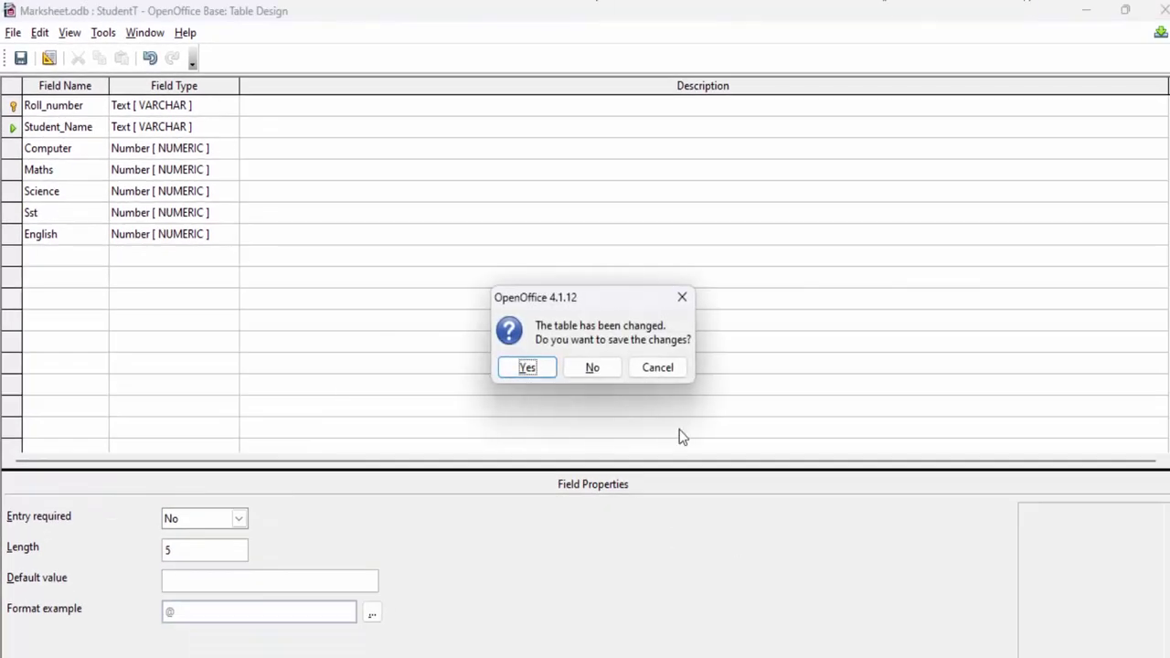
click(589, 367)
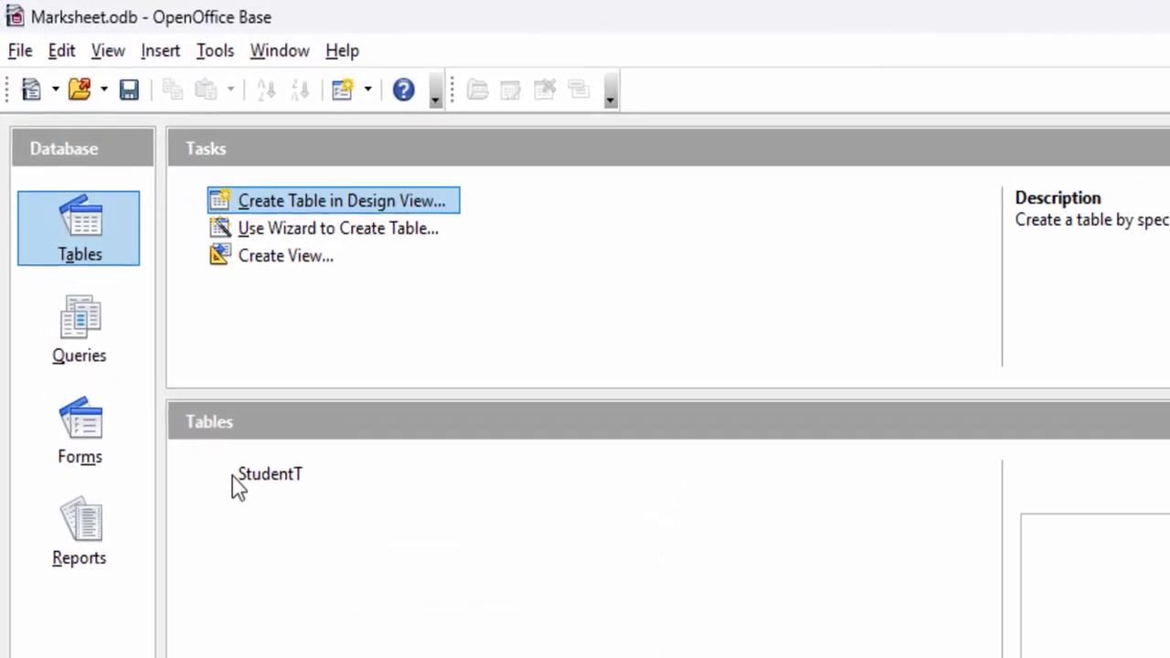
double_click(239, 476)
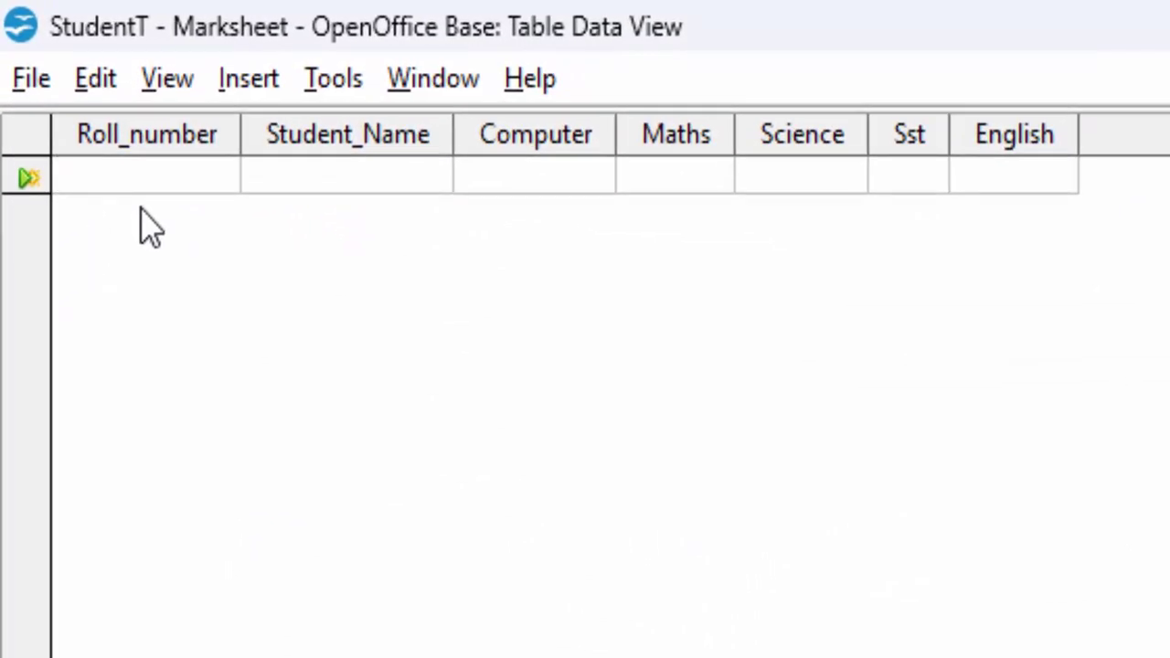
- Enter roll number 1, a student's name, and marks 45, 46, 56, 35, 57
text(R10)
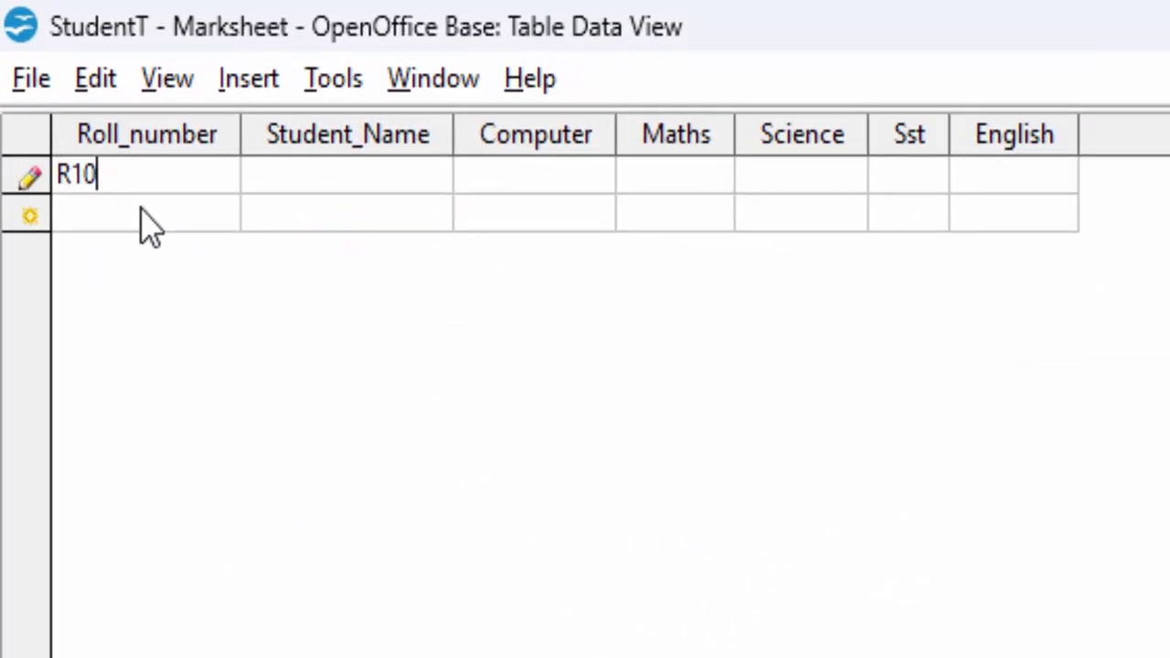
key(BackSpace)
key(BackSpace)
key(BackSpace)
text(1)
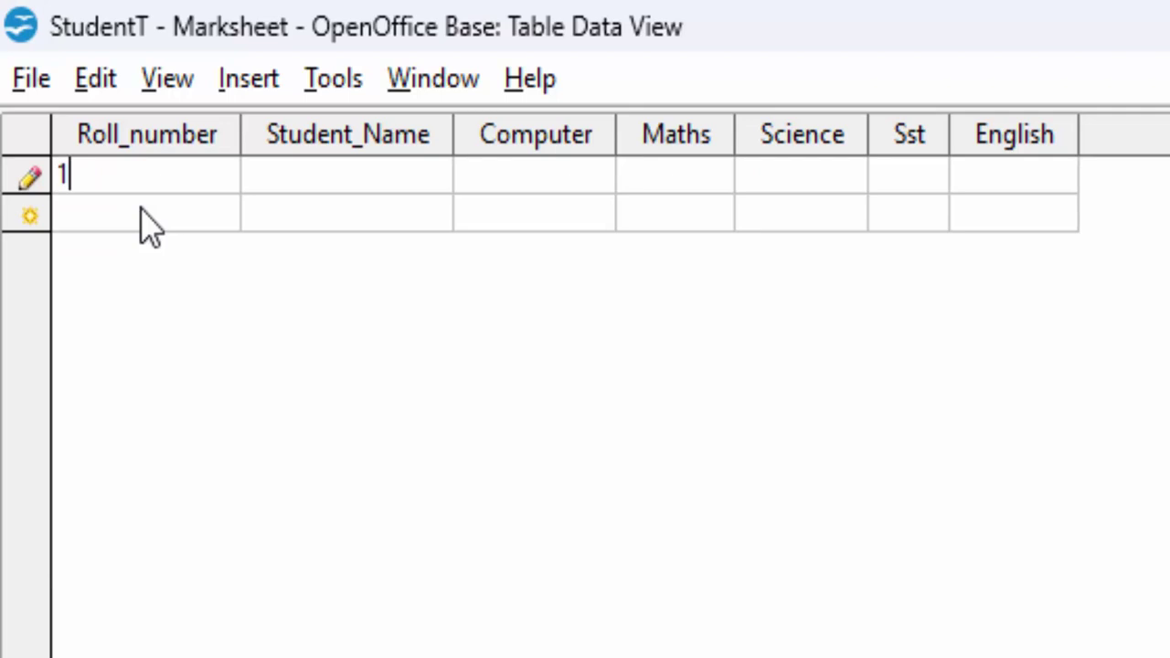
key(Tab)
text(Raj)
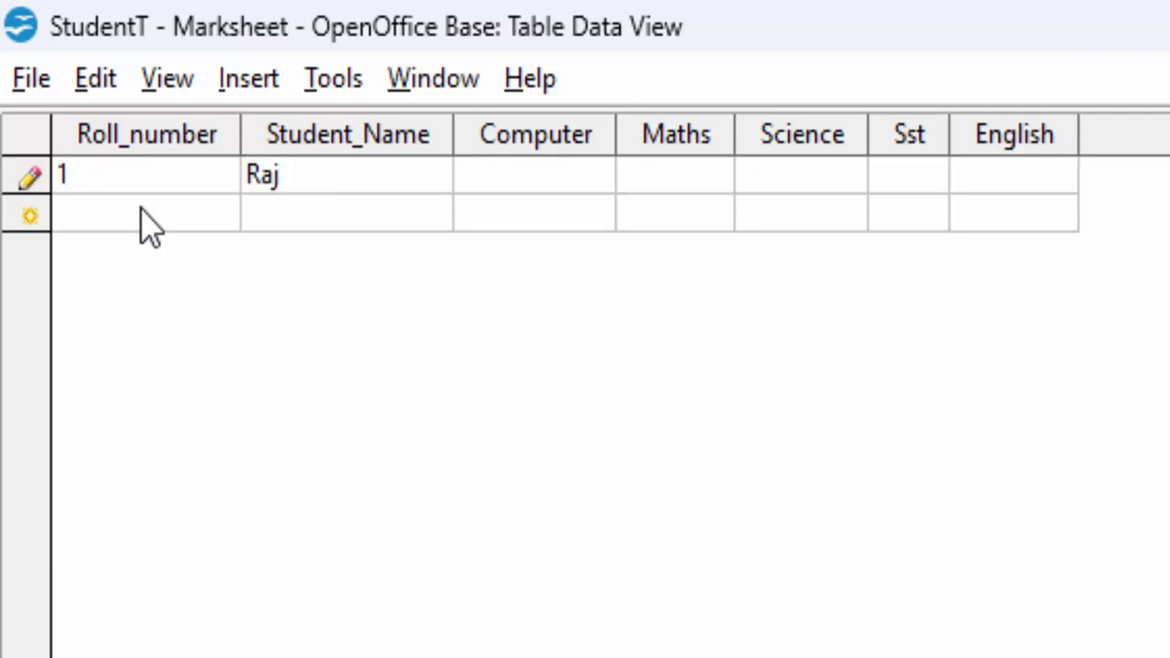
text(kumar)
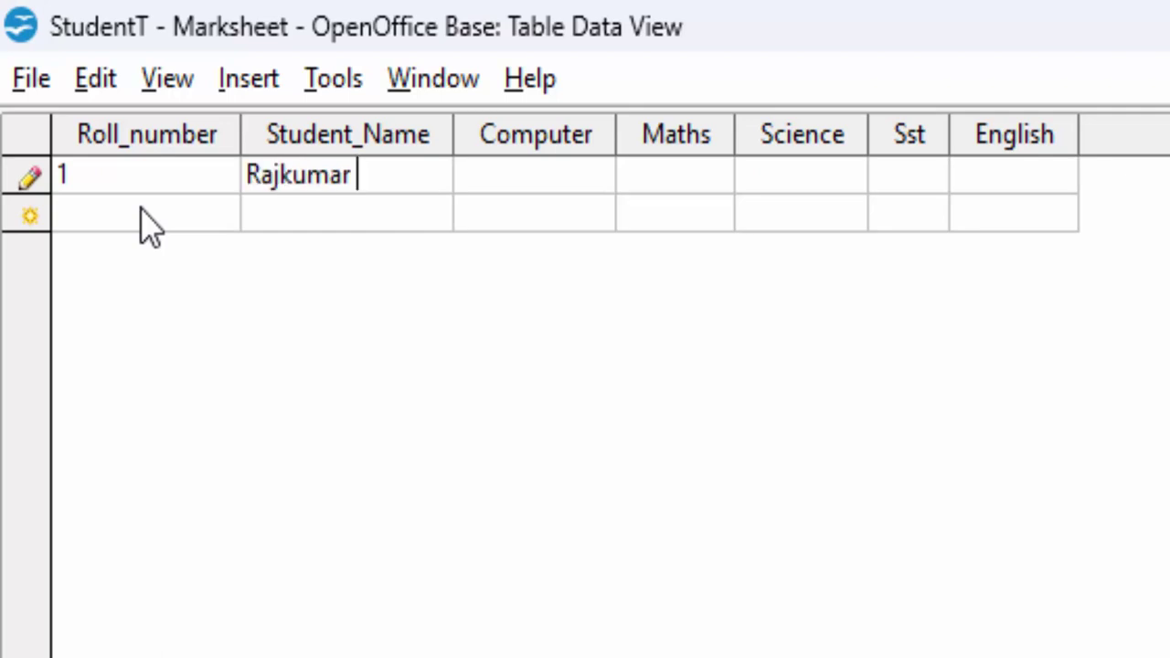
text( Sin)
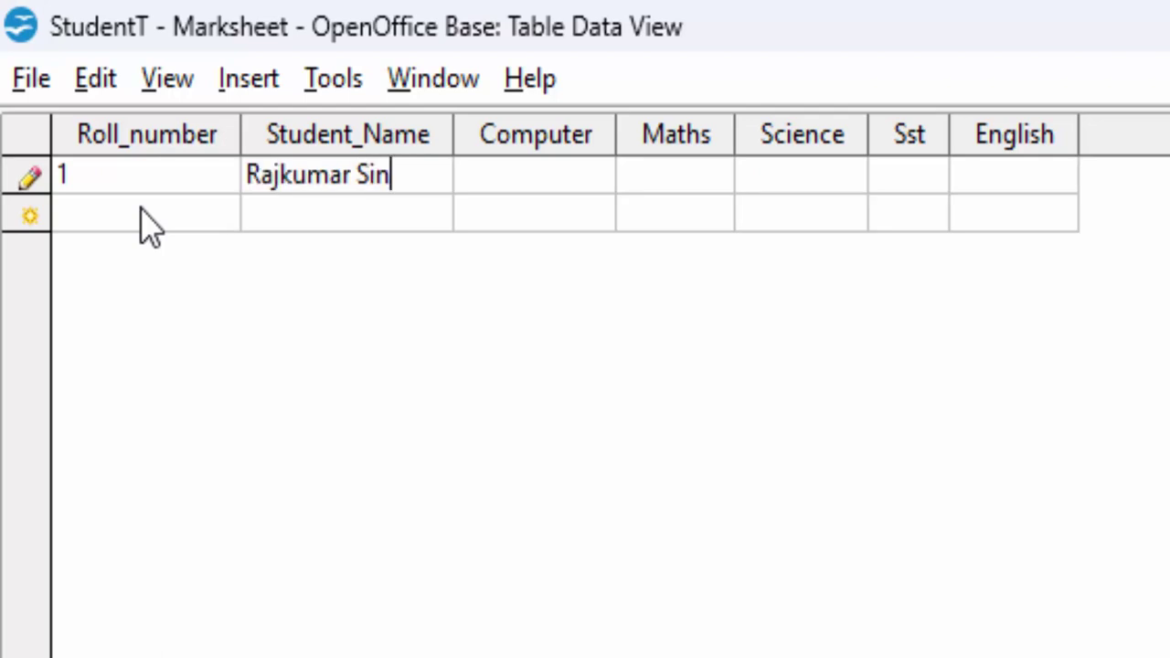
text(gh)
key(Tab)
text(45)
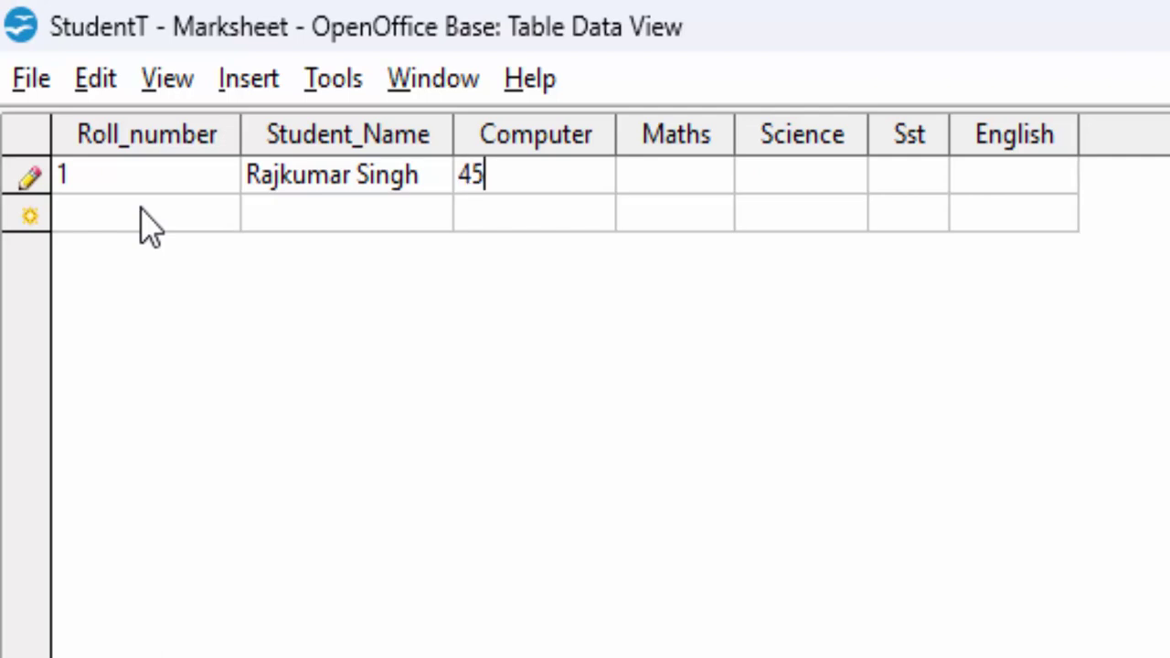
key(Tab)
text(46 )
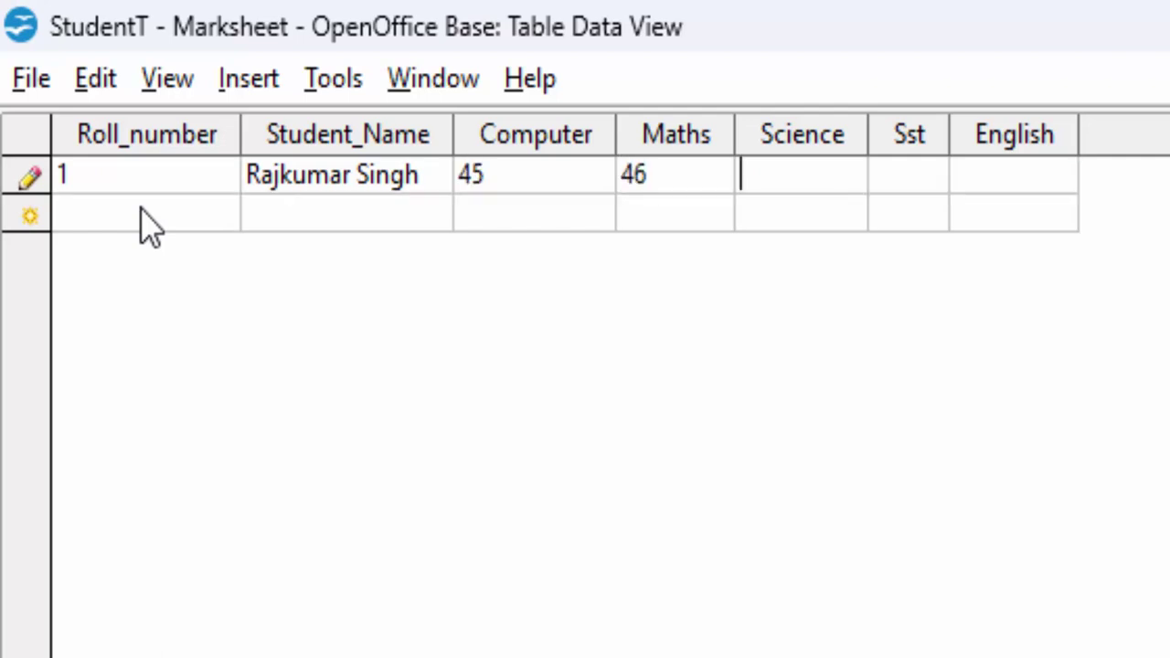
text(56 )
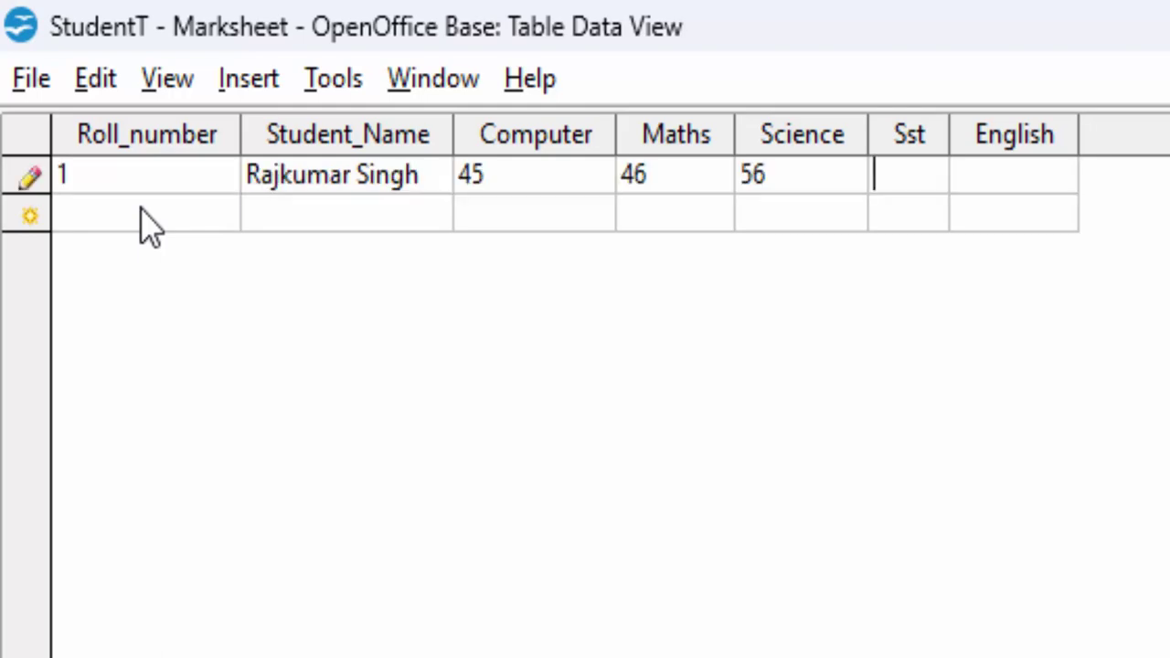
text(35)
key(Tab)
text(57)
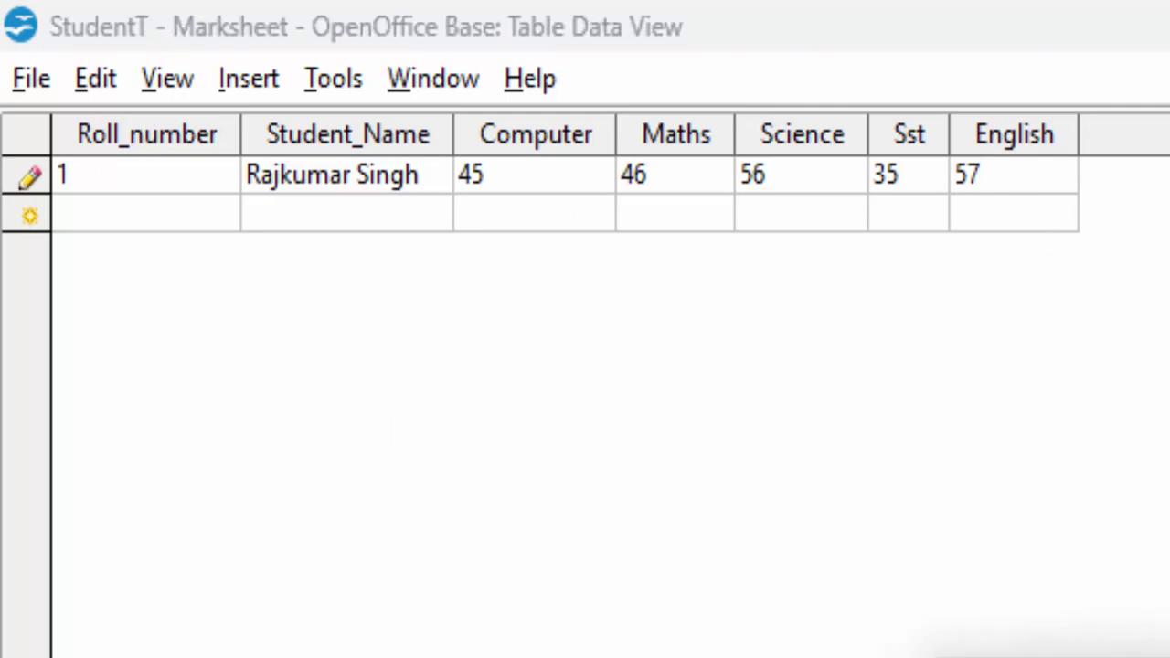
key(Tab)
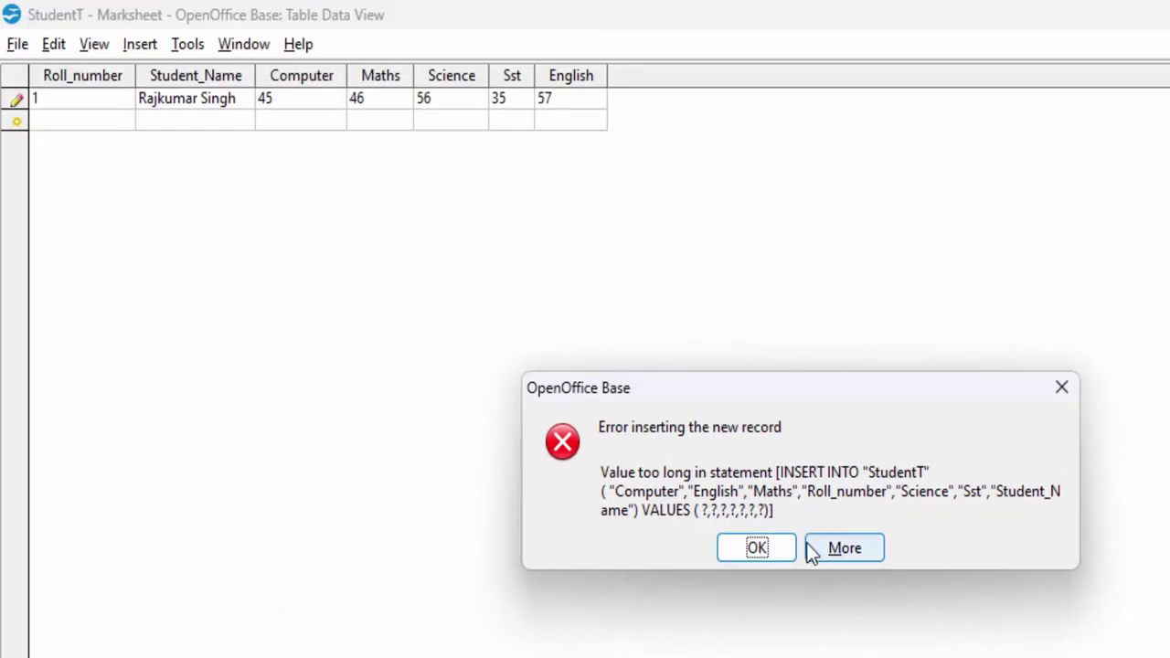
- Dismiss the insert error and close StudentT, discarding the rejected record
click(745, 545)
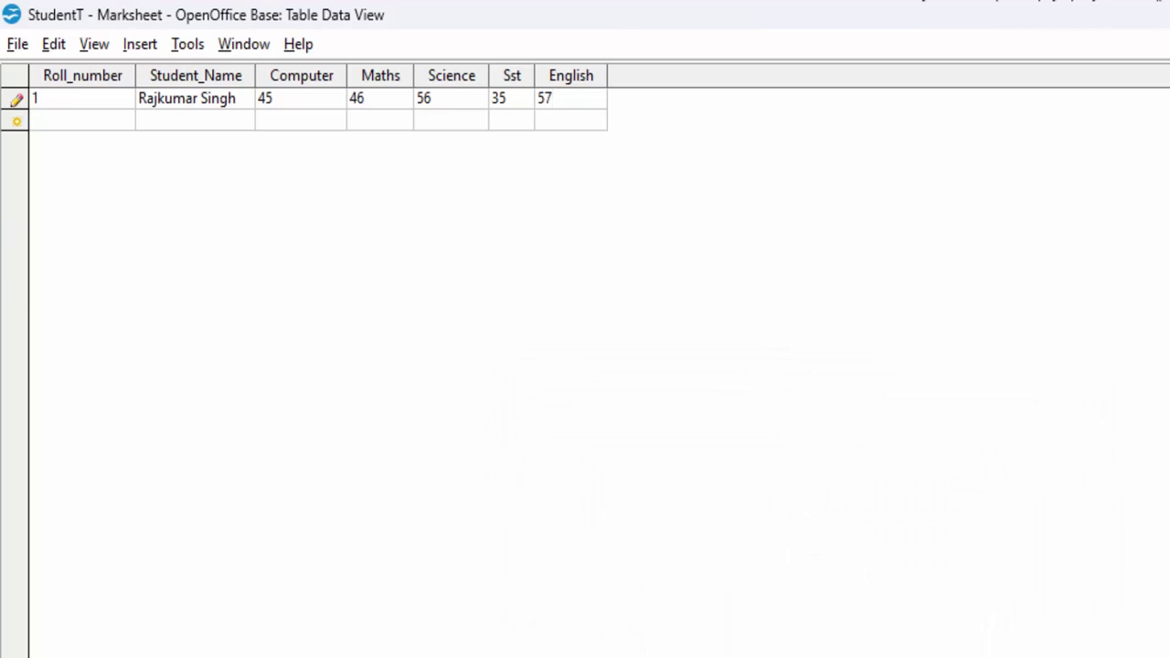
key(ctrl+w)
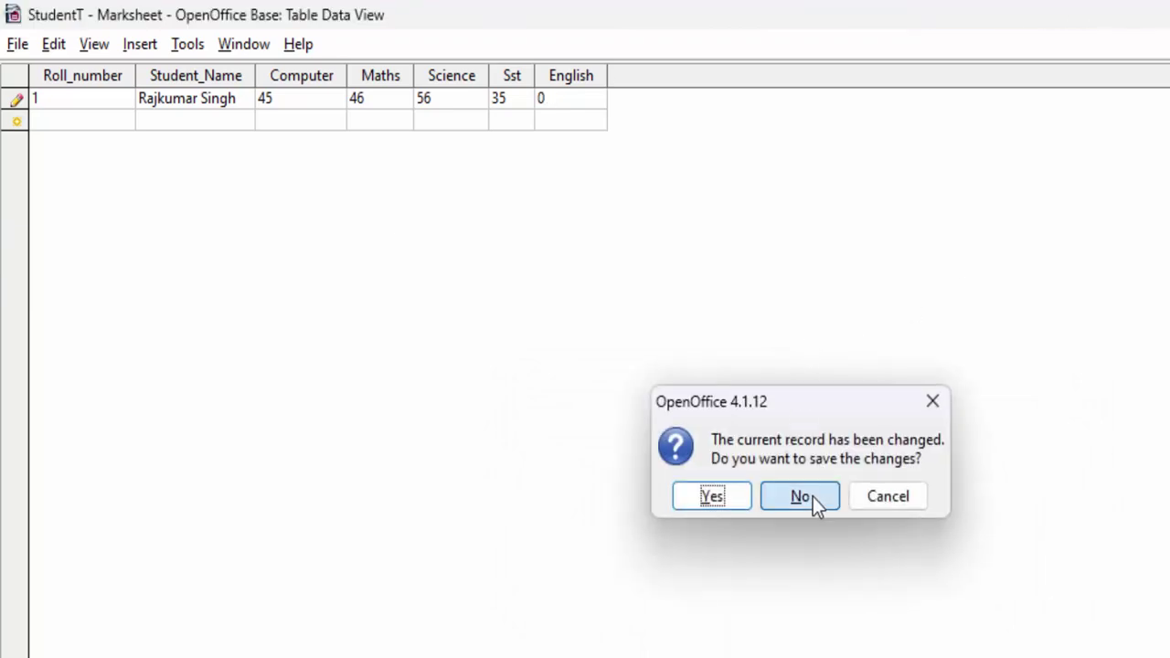
click(808, 498)
- Change Student_Name's Length to 100, save the design, and reopen StudentT's data
right_click(251, 421)
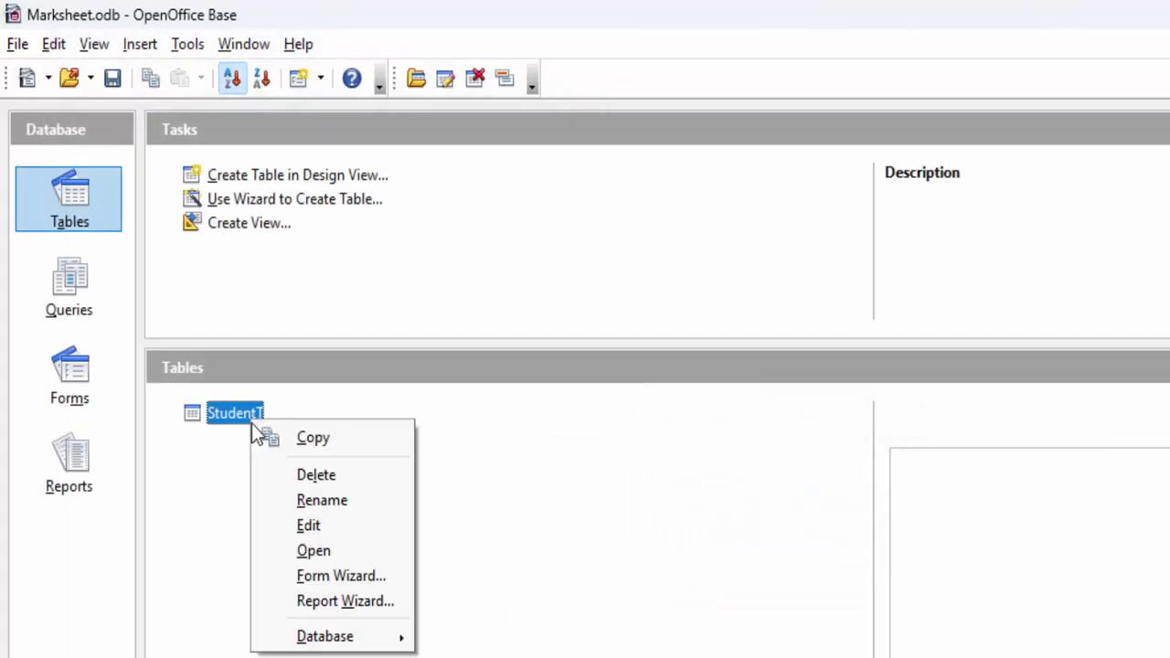
click(317, 528)
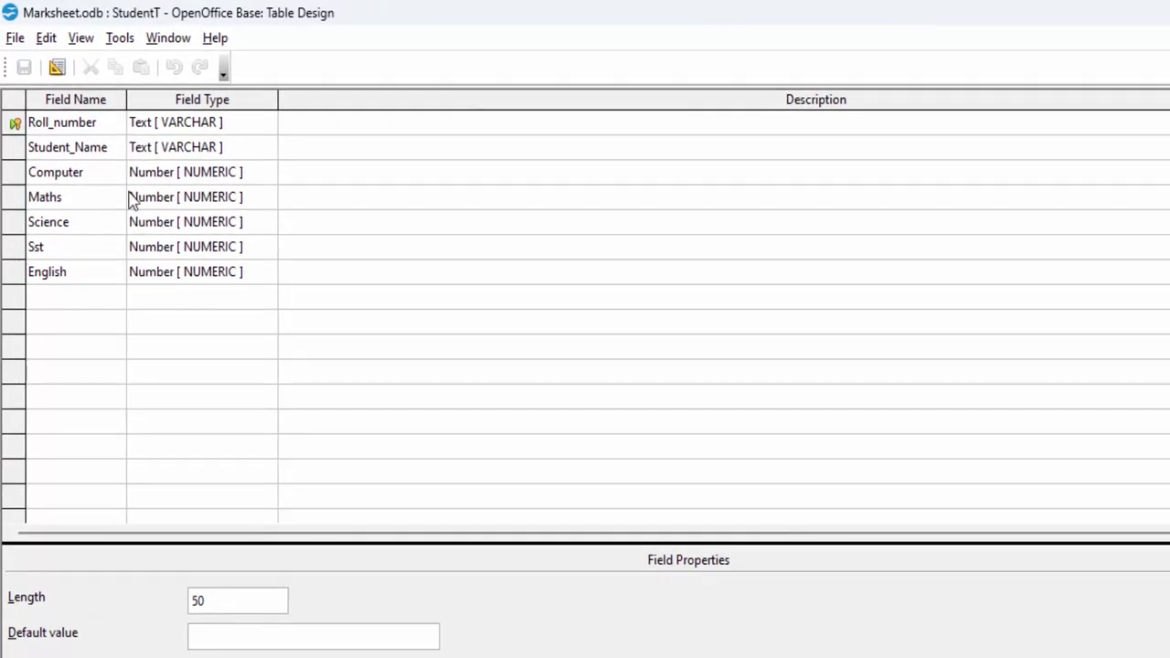
click(239, 126)
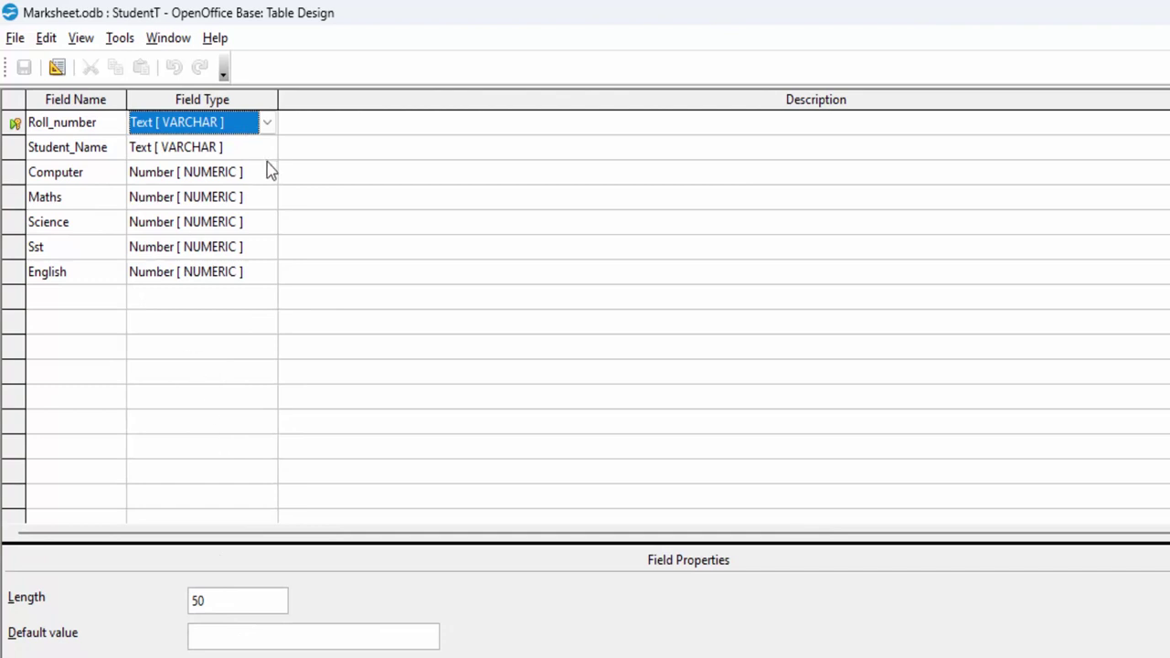
click(252, 154)
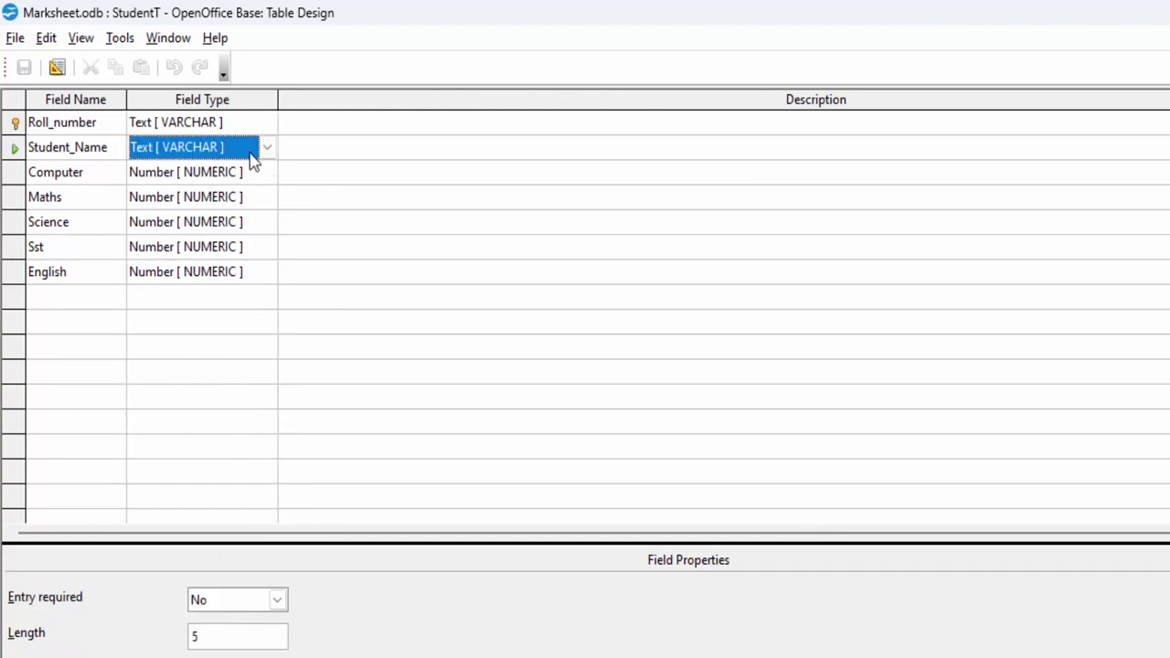
click(222, 645)
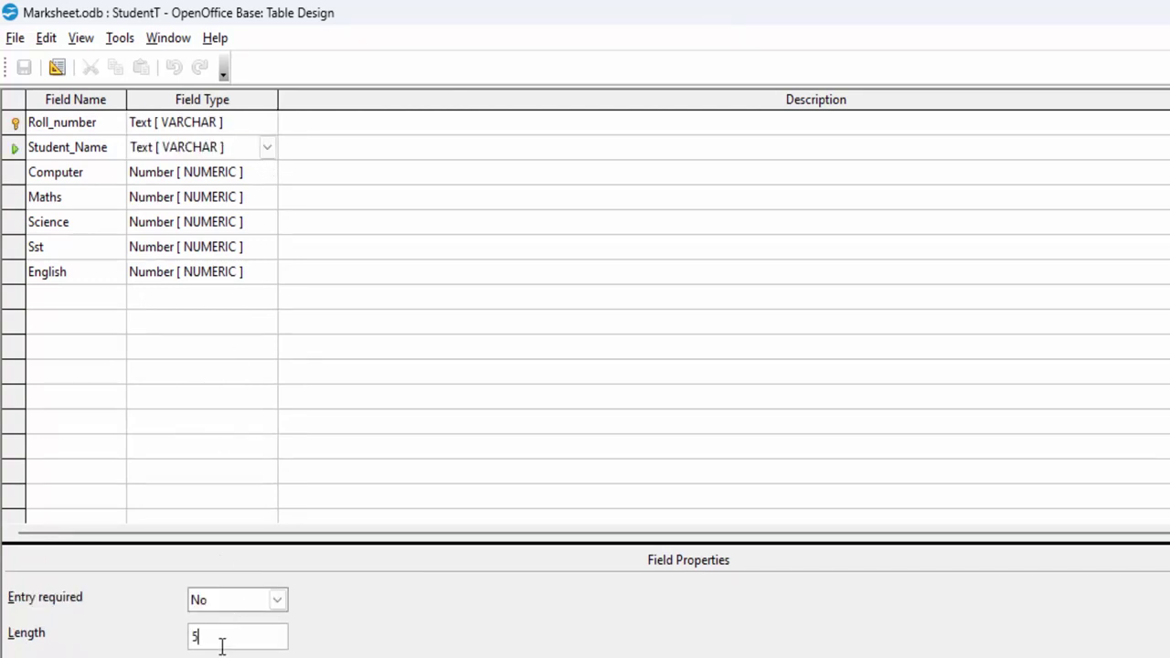
drag(219, 645, 167, 635)
key(BackSpace)
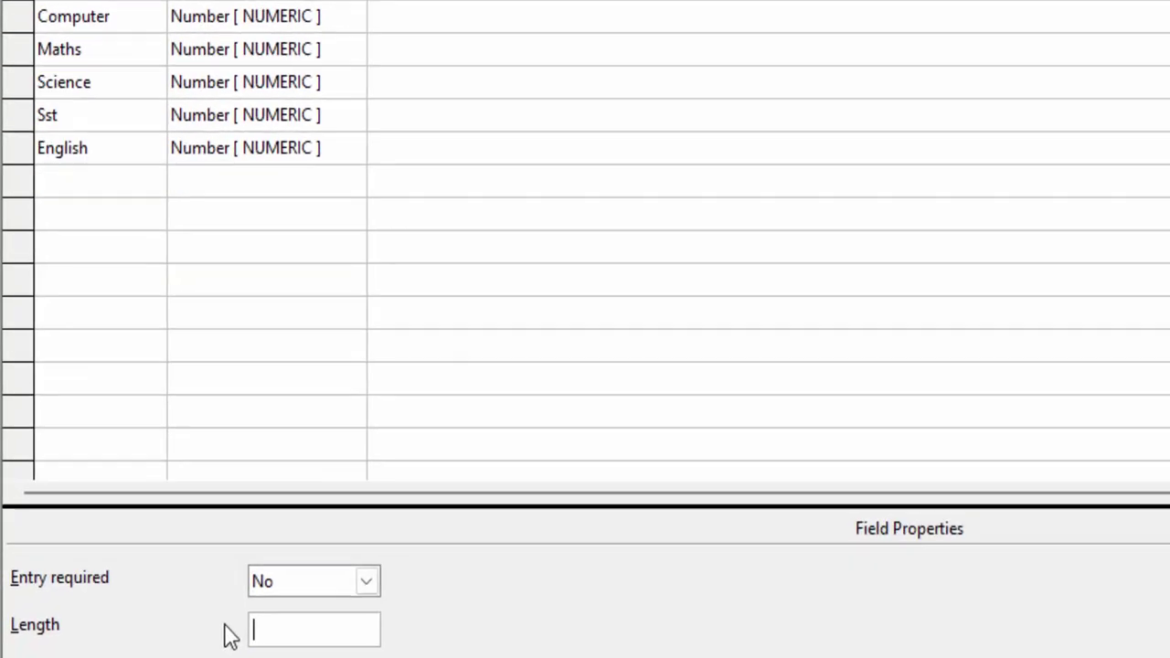
text(50)
key(BackSpace)
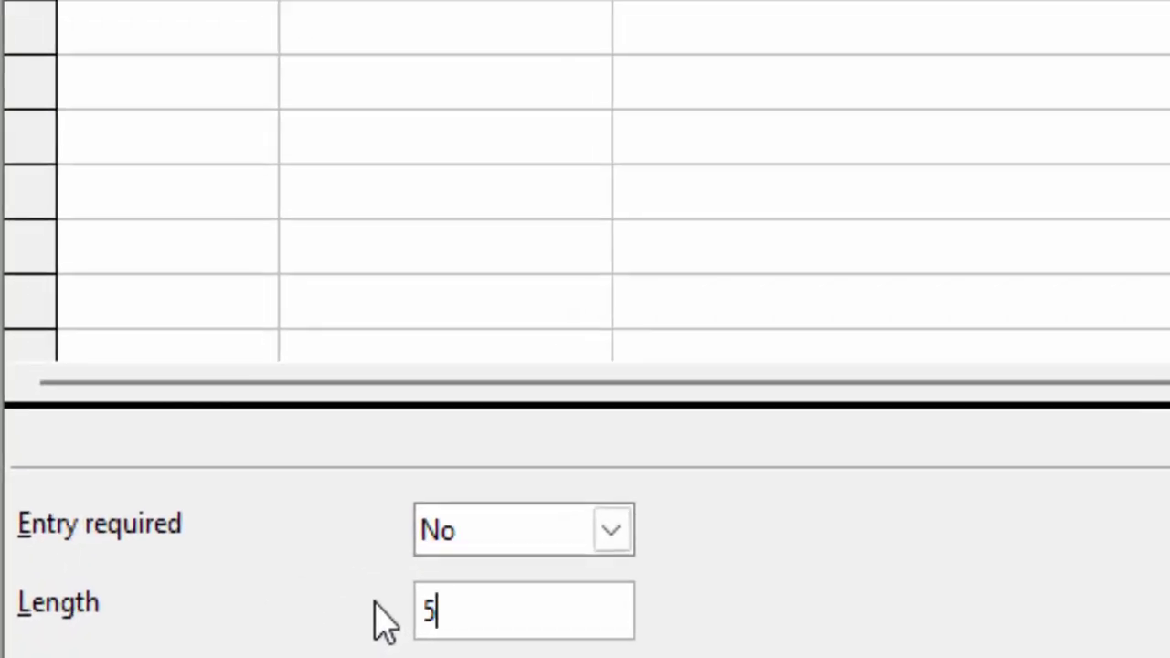
key(BackSpace)
text(100)
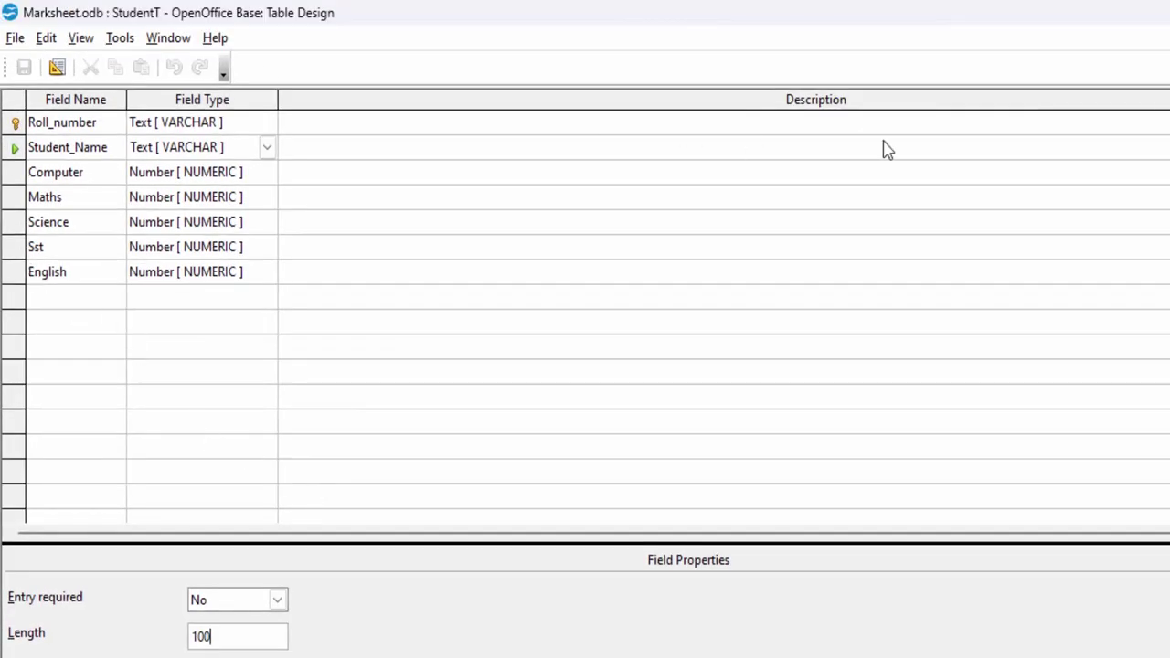
key(ctrl+w)
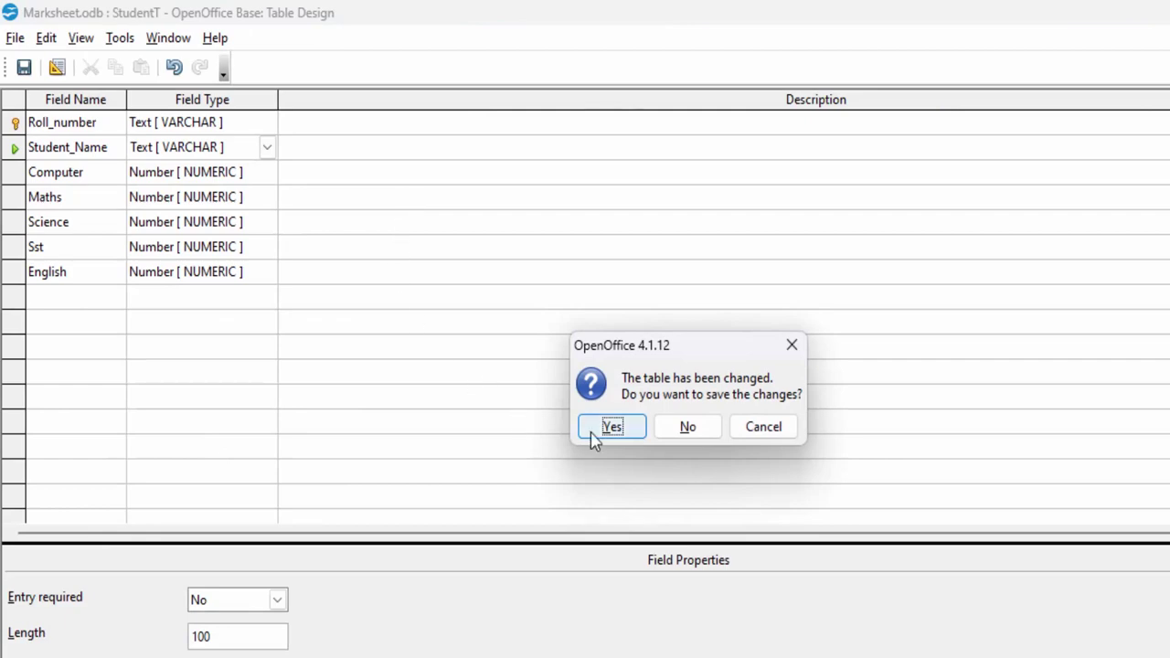
click(610, 427)
double_click(199, 370)
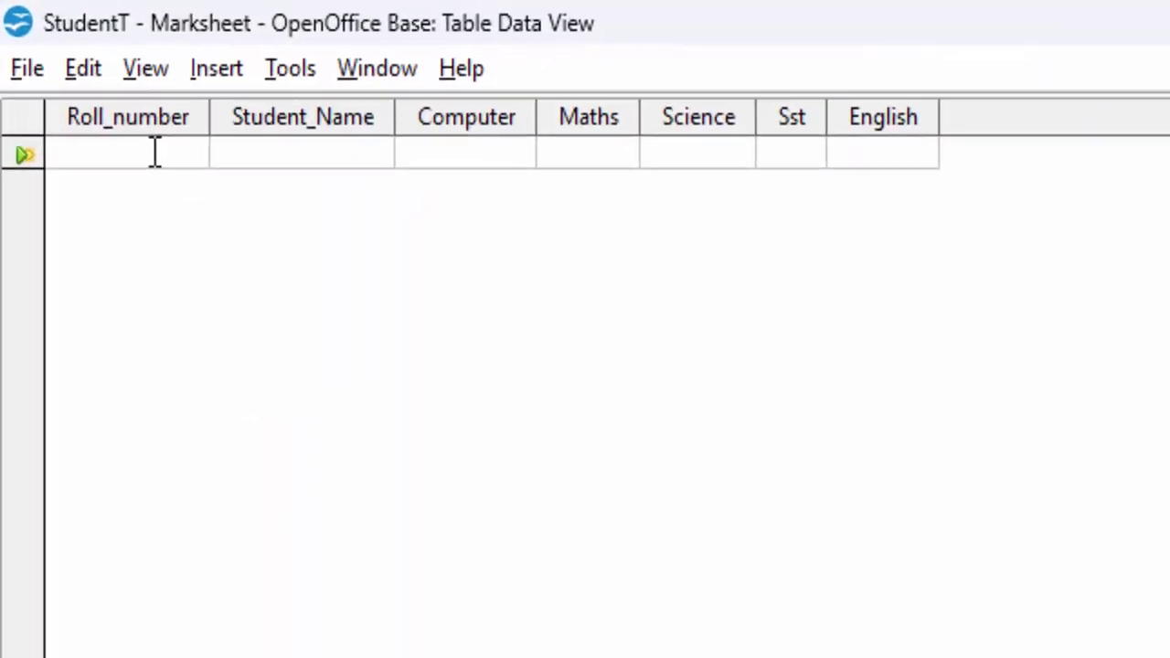
- Enter record roll number 1 with a student name and marks typed as 5666, 76, 56, 56
text(1)
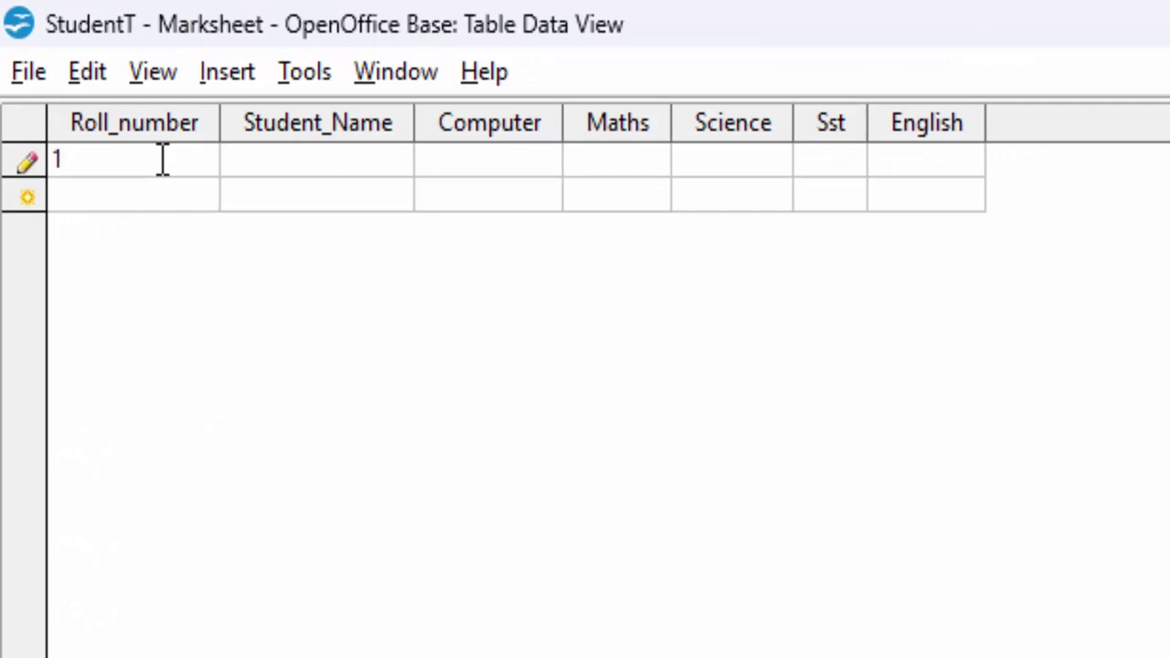
key(Tab)
text(Ram)
key(Tab)
text(56)
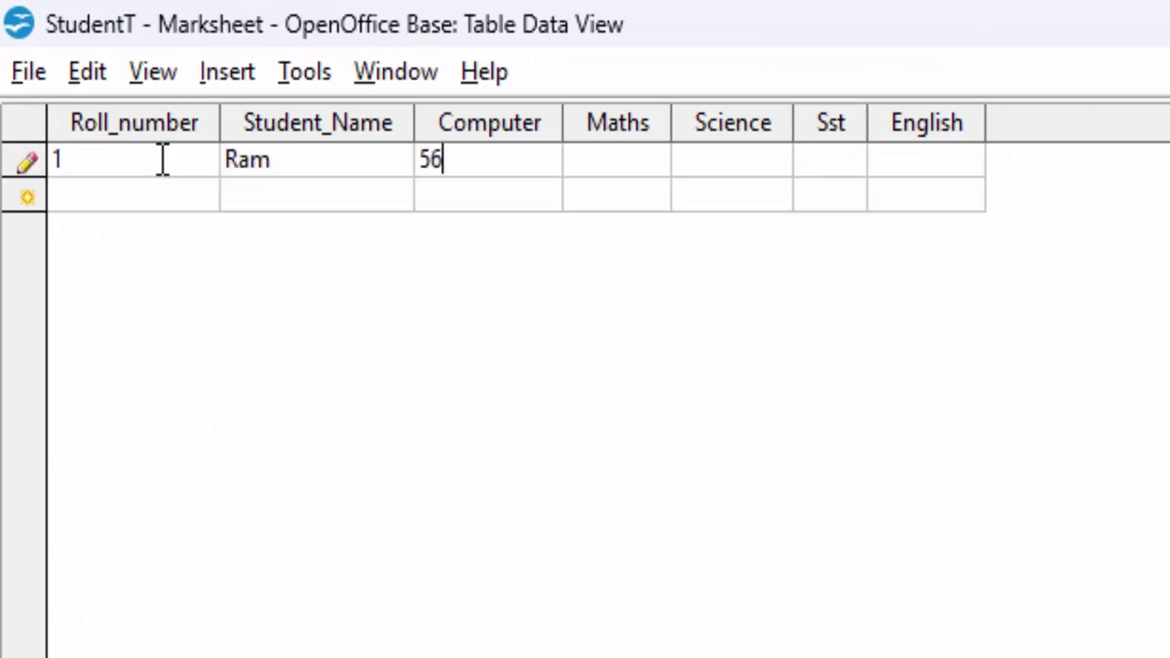
text(66)
key(Tab)
text(76)
key(Tab)
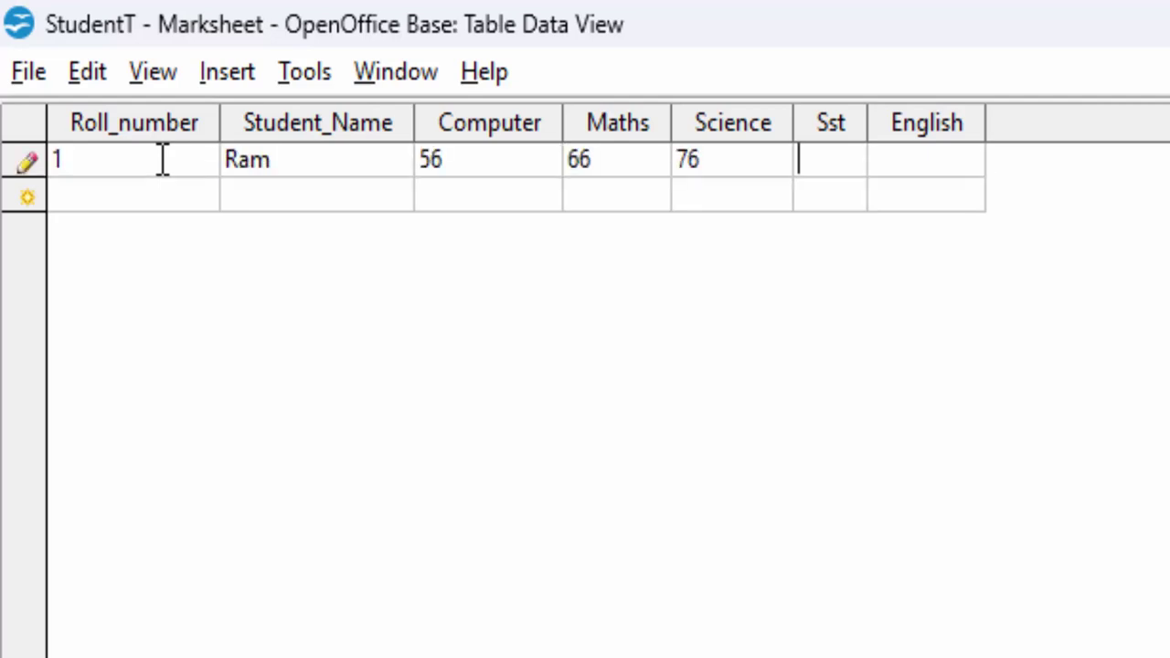
text(56)
key(Tab)
text(56)
key(Tab)
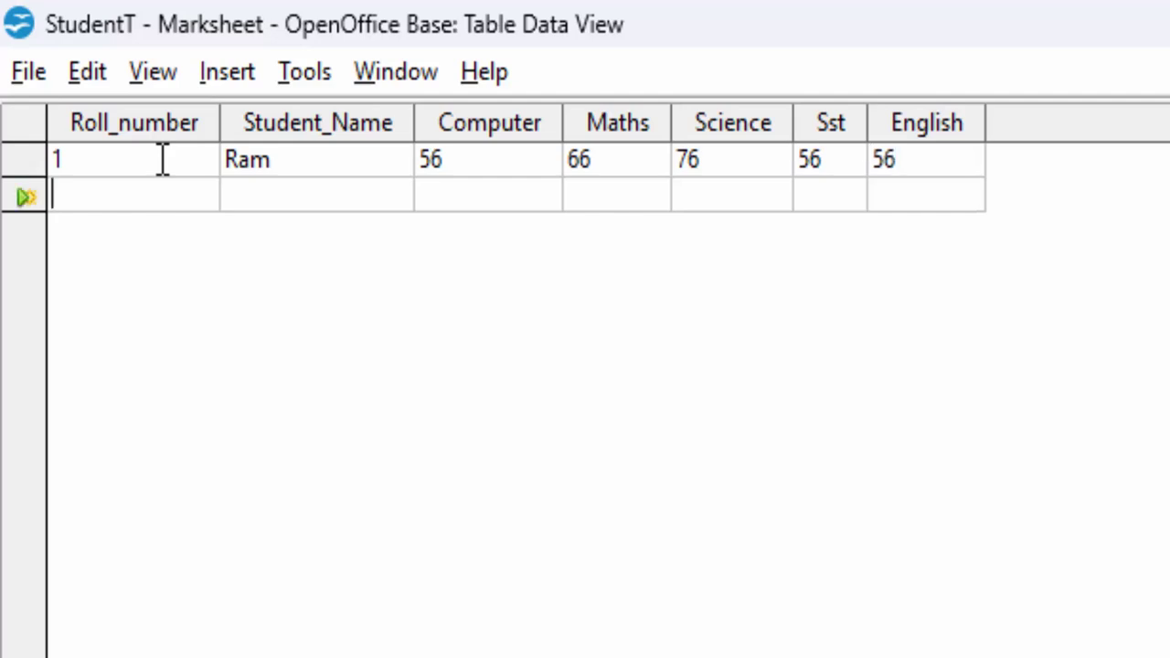
- Enter record roll number 2 with a student name and marks typed as 788899, 56, 45
text(2)
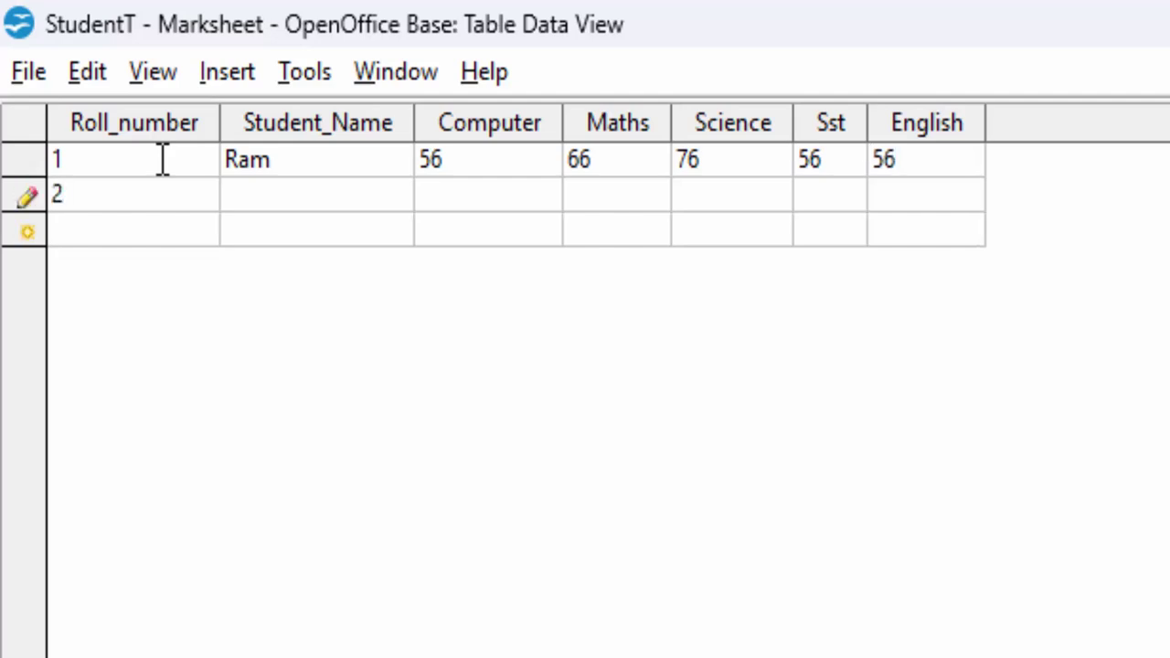
key(Tab)
text(S)
text(hyam)
key(Tab)
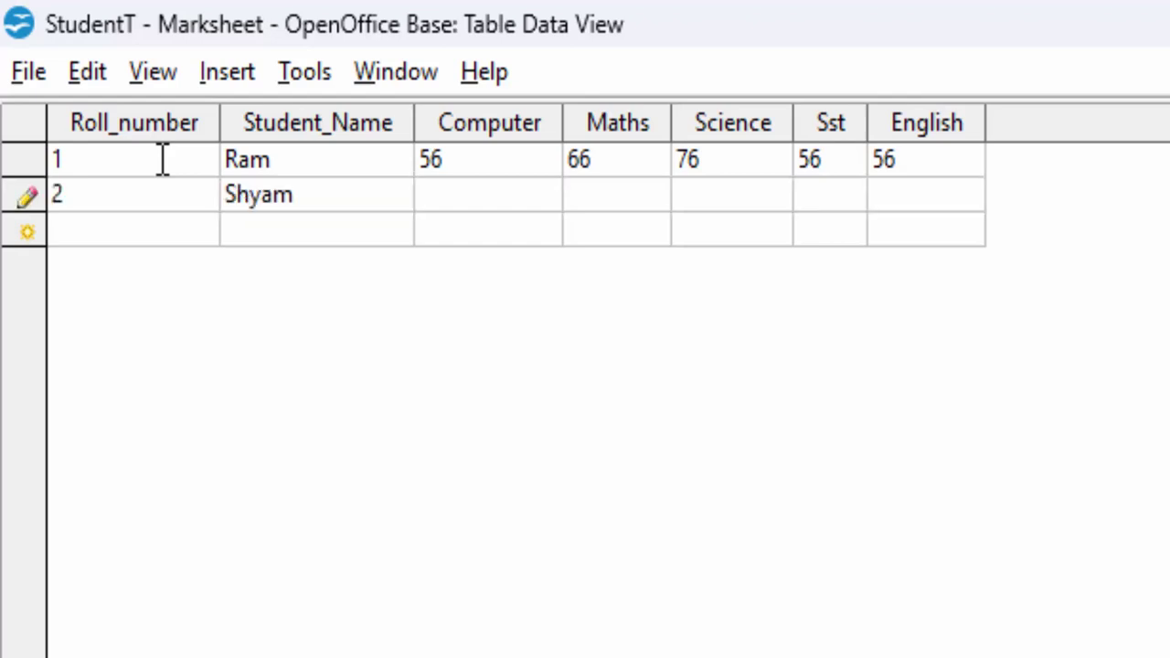
text(78)
text(88)
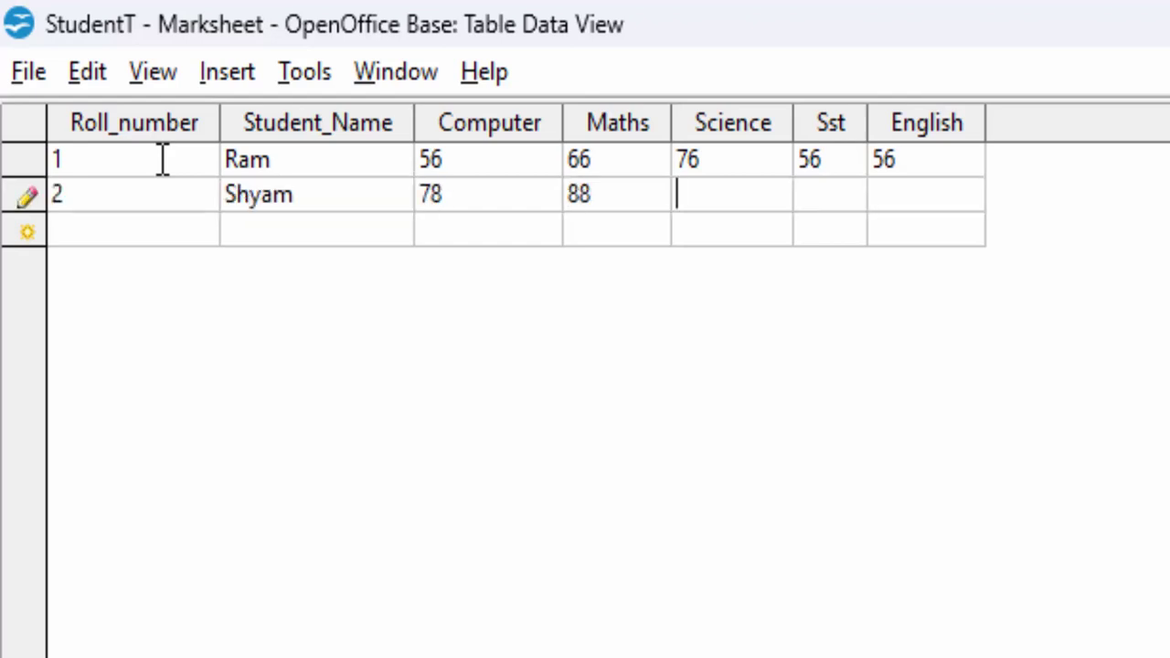
text(99)
key(Tab)
text(56)
key(Tab)
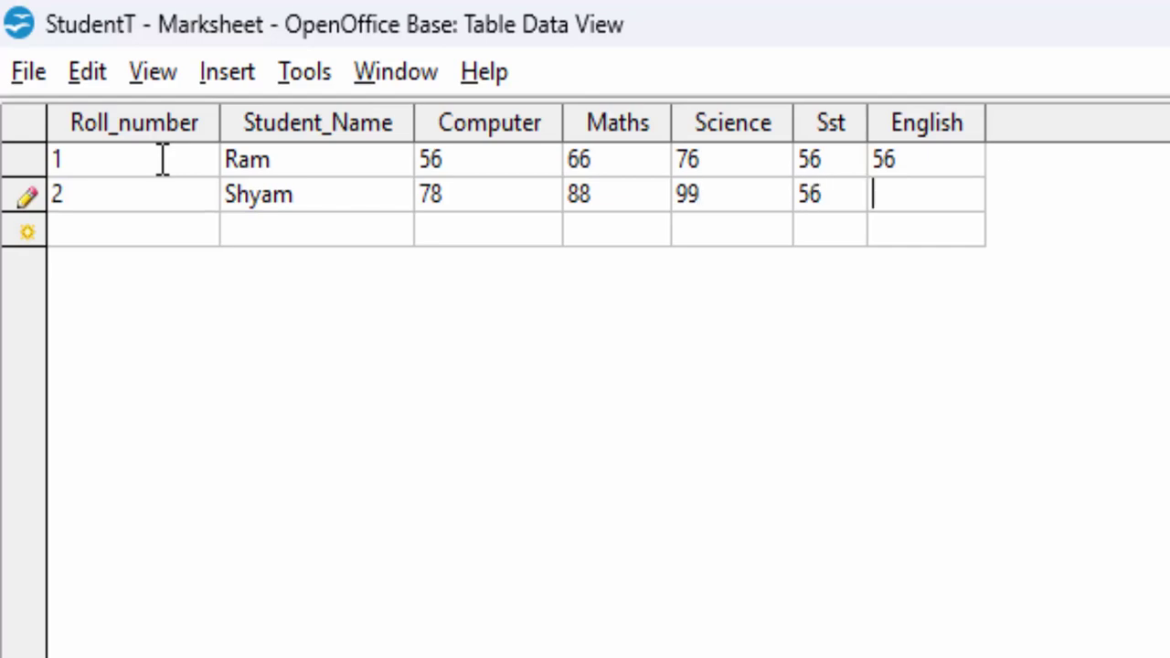
text(45)
key(Tab)
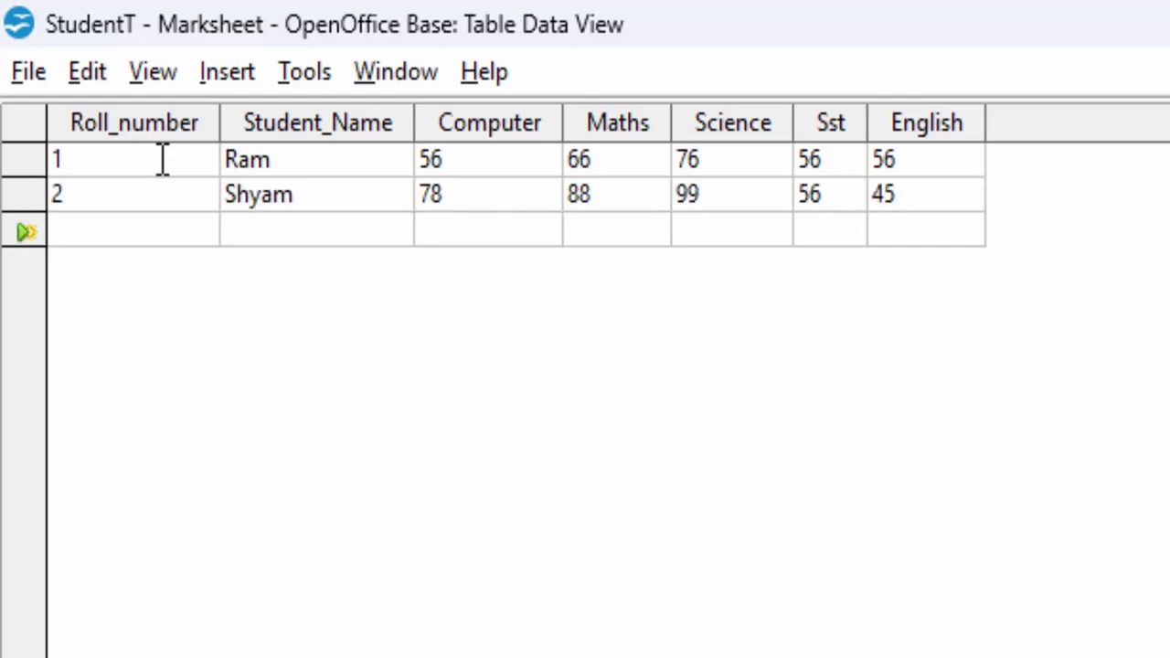
- Enter record roll number 3 with a student name and marks 43, 55, 36, 66, 55, then close the table
text(3)
key(Tab)
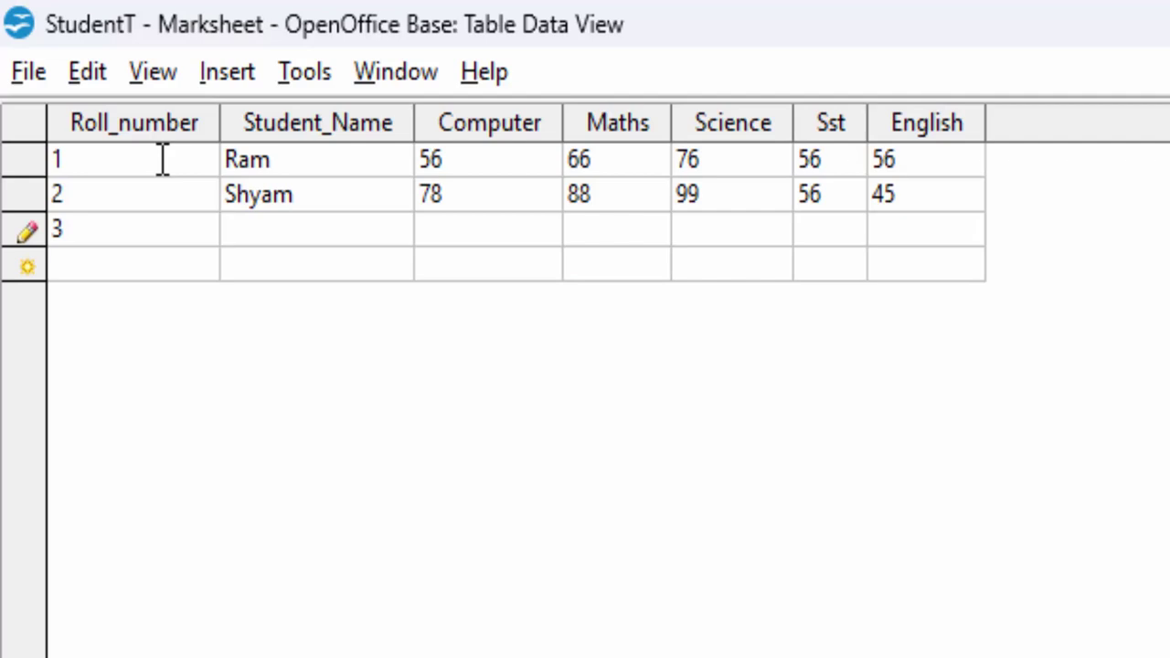
text(Rite)
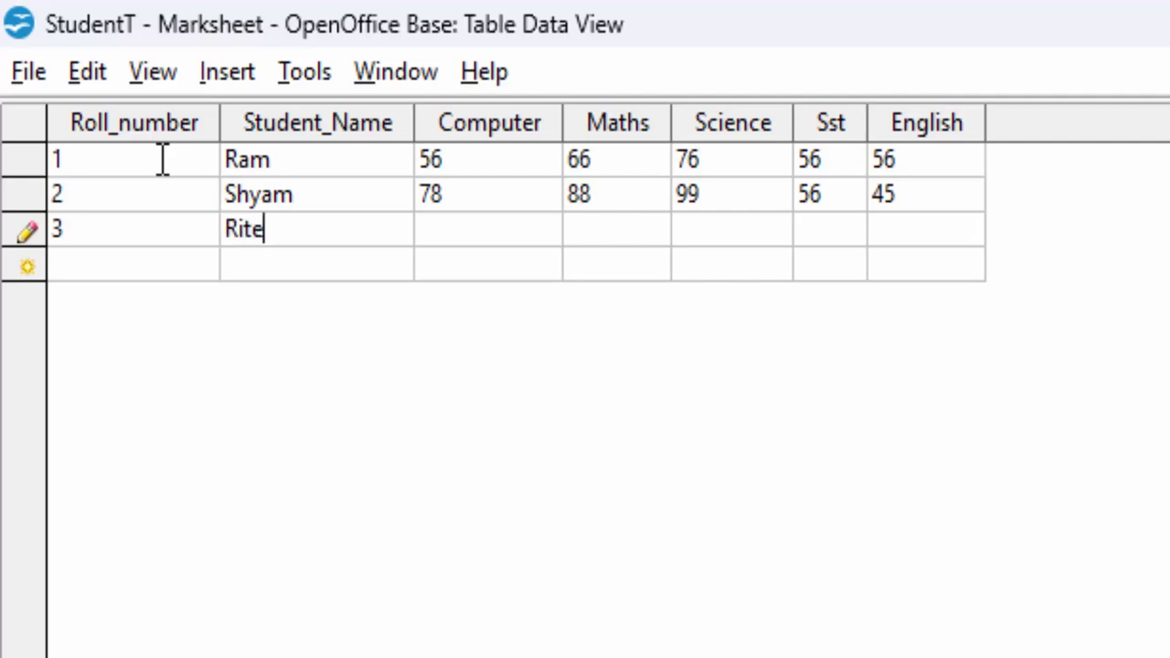
text(sh)
key(Tab)
text(43)
key(Tab)
text(55)
key(Tab)
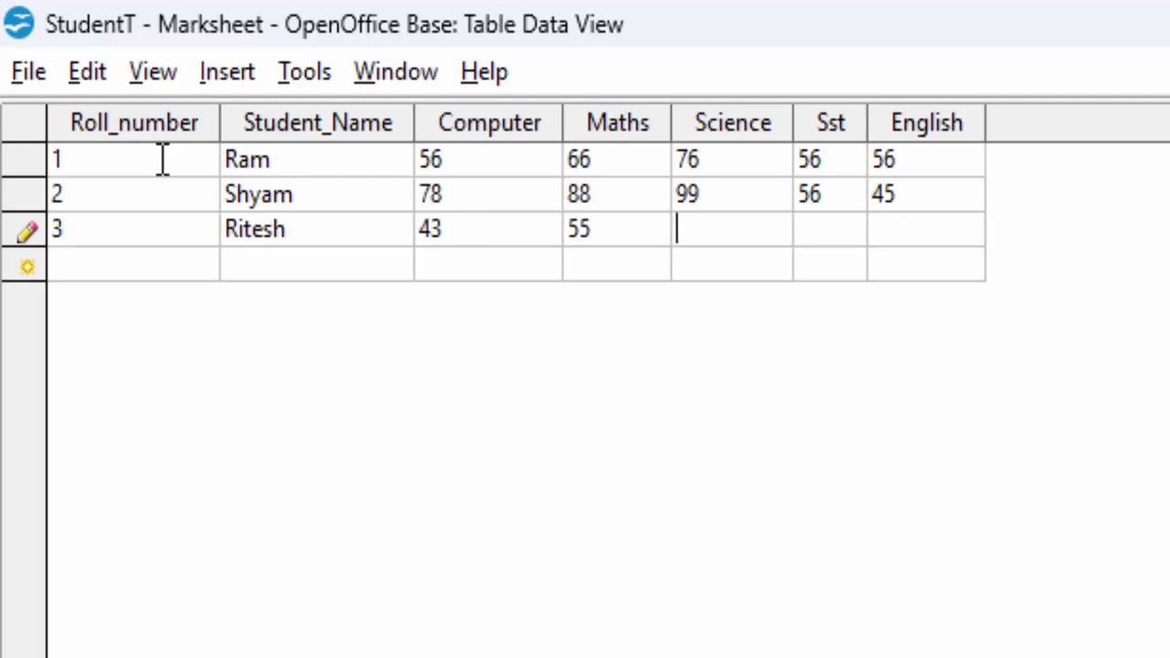
text(36)
key(Tab)
text(66)
key(Tab)
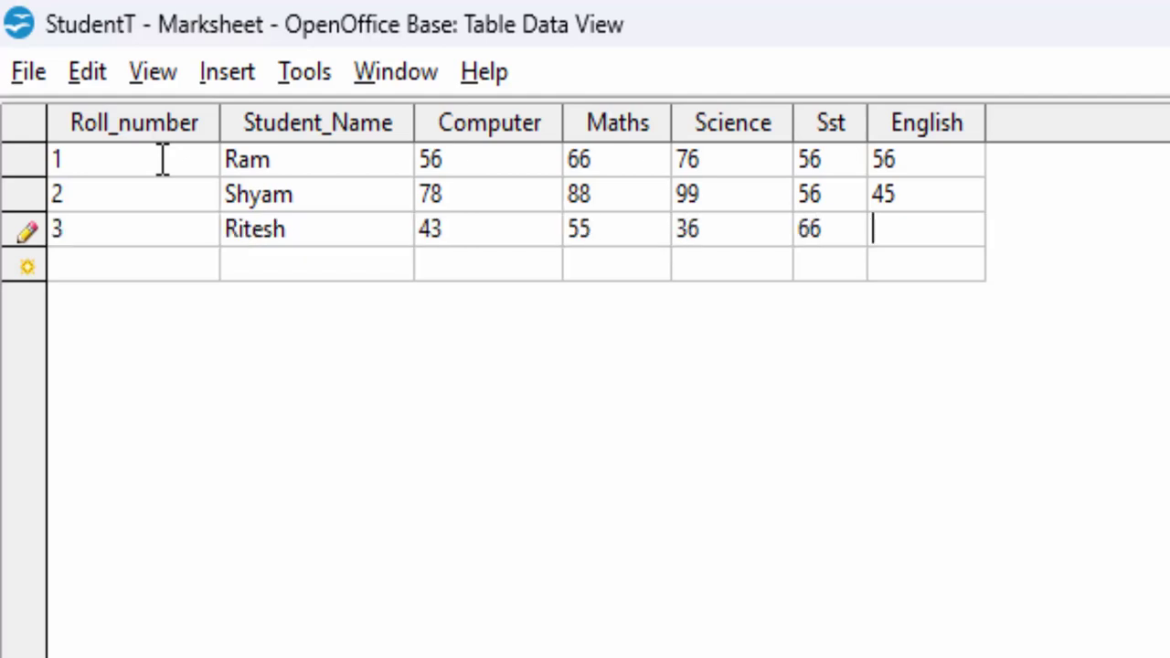
text(55)
key(Tab)
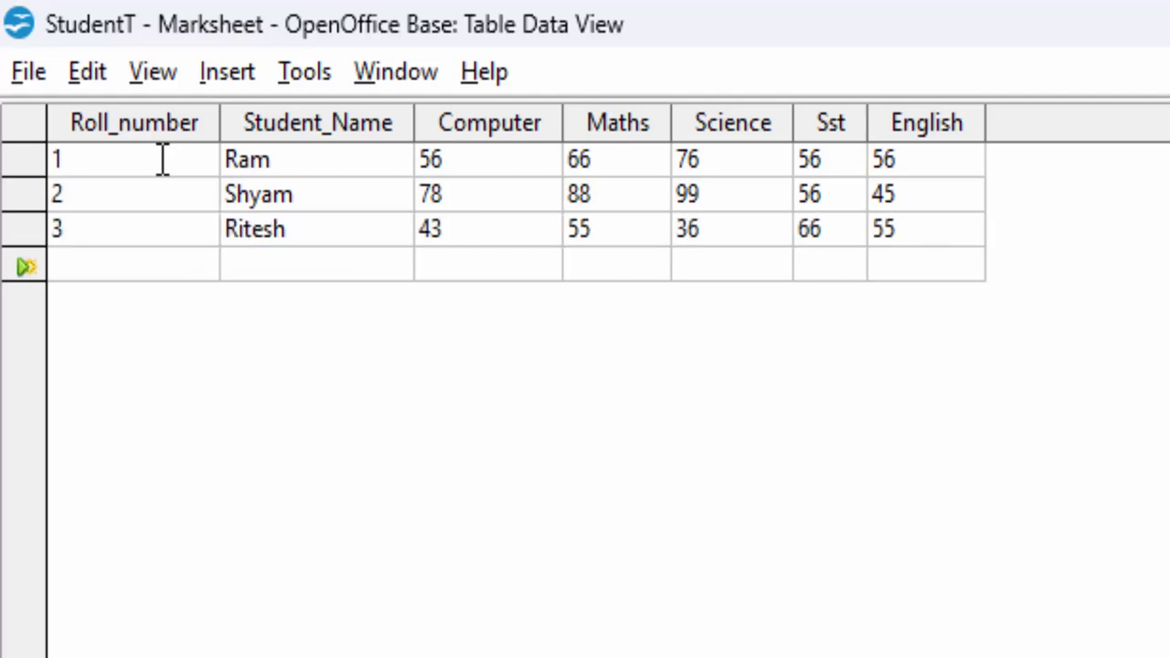
key(ctrl+w)
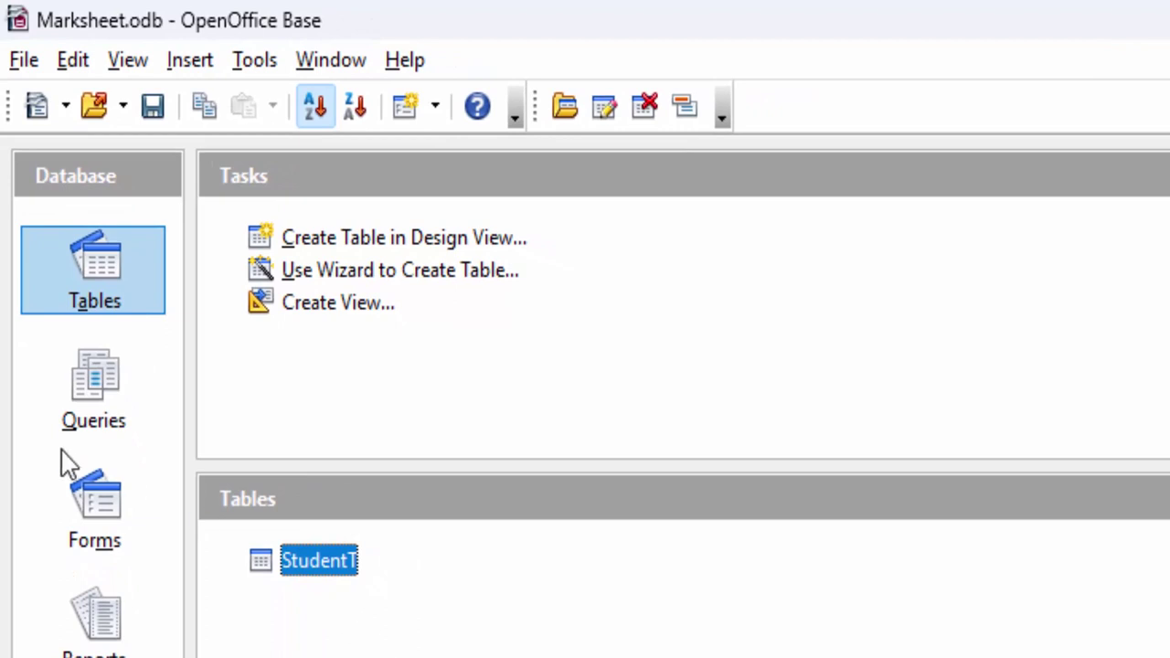
- Create a new Design View query with the StudentT table added as its source
click(79, 382)
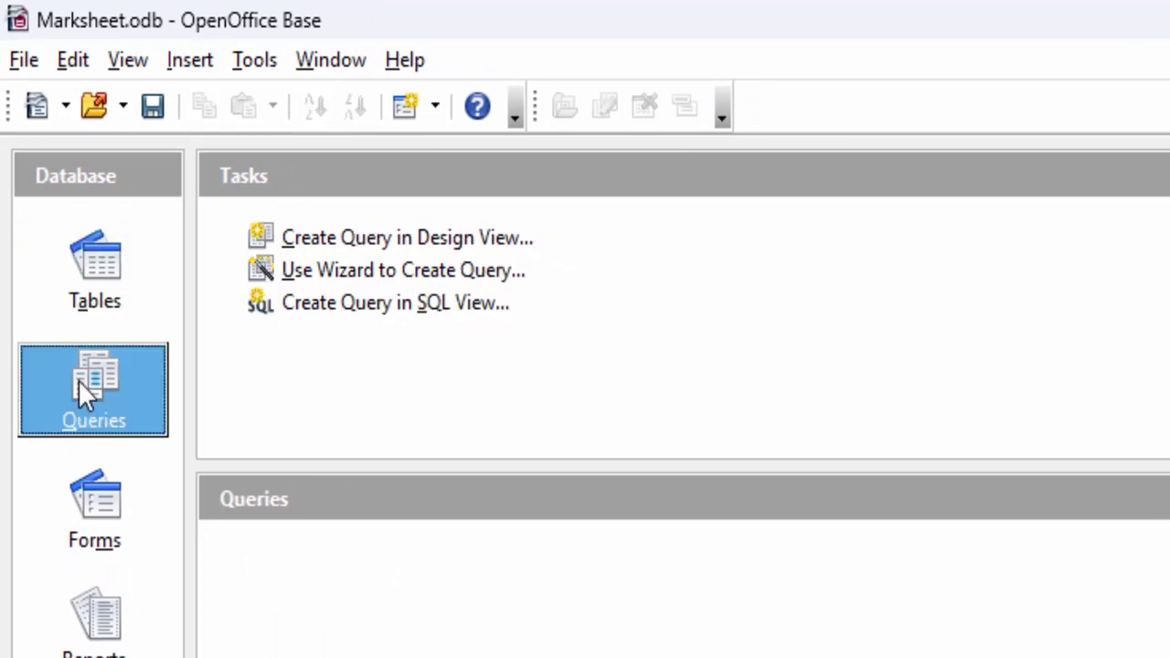
click(395, 247)
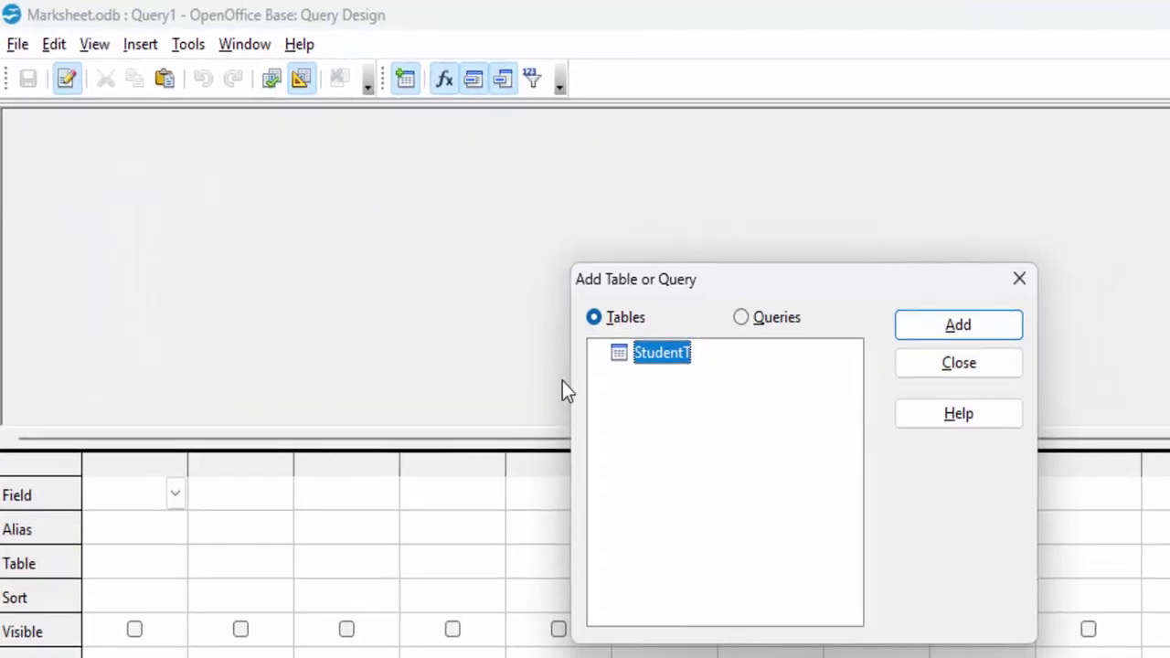
click(908, 329)
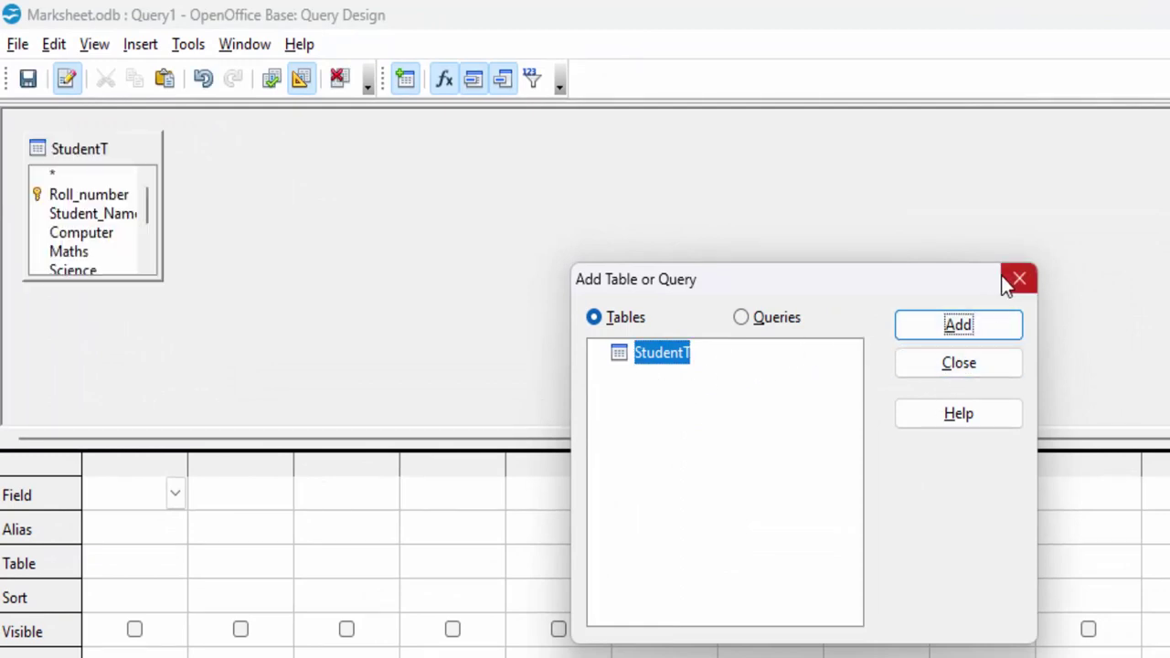
click(1018, 279)
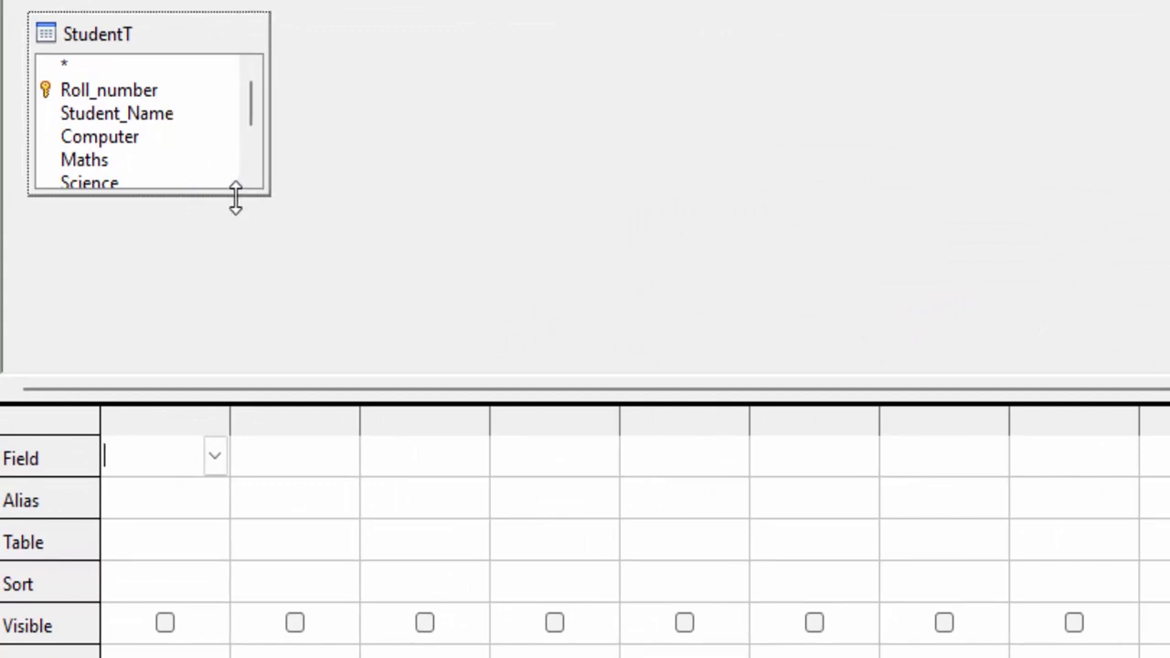
- Add Roll_number, Student_Name, Computer, Maths, Science, Sst and English to the query grid
mouse_move(235, 194)
mouse_down()
mouse_move(237, 286)
mouse_move(155, 202)
mouse_up()
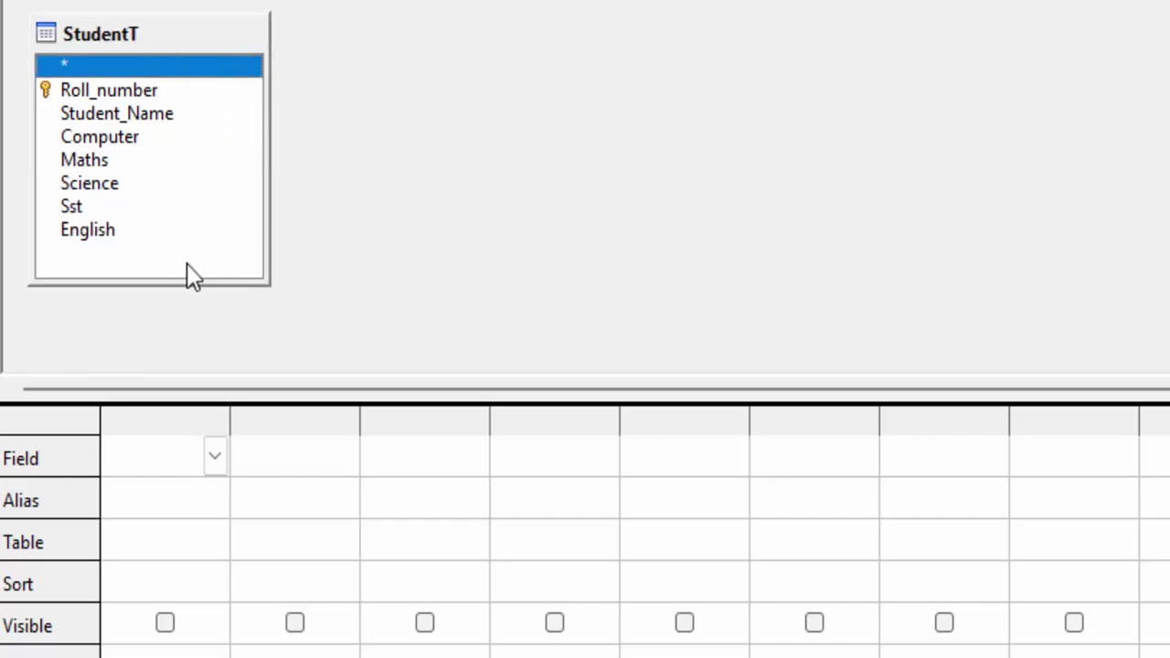
double_click(131, 91)
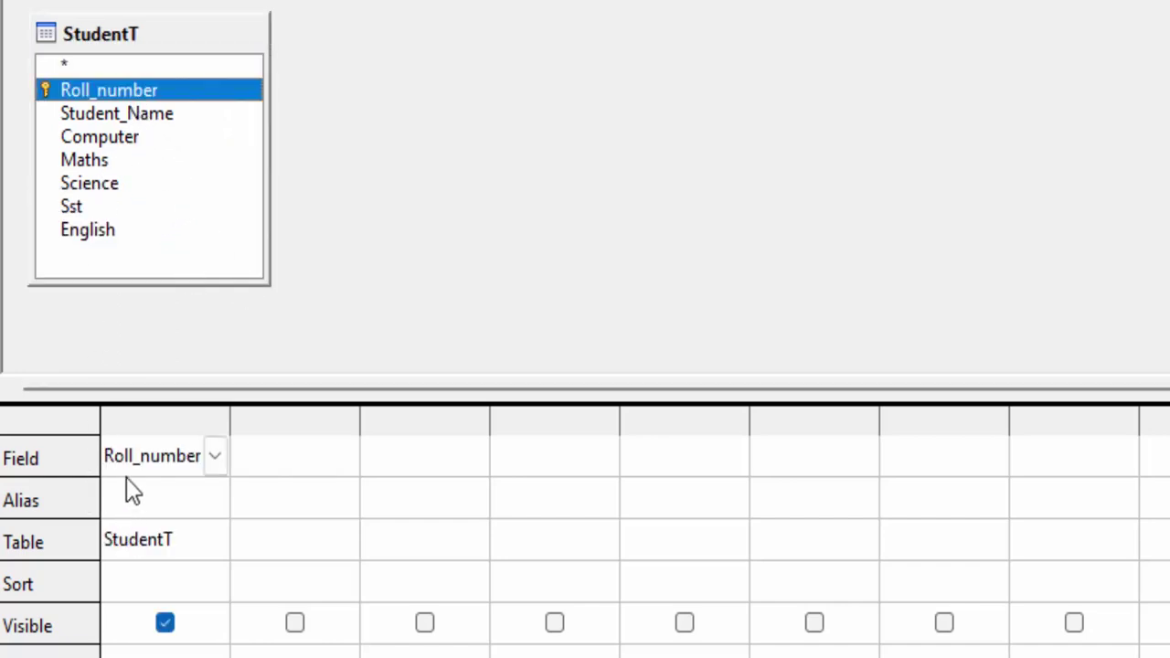
double_click(123, 115)
double_click(107, 139)
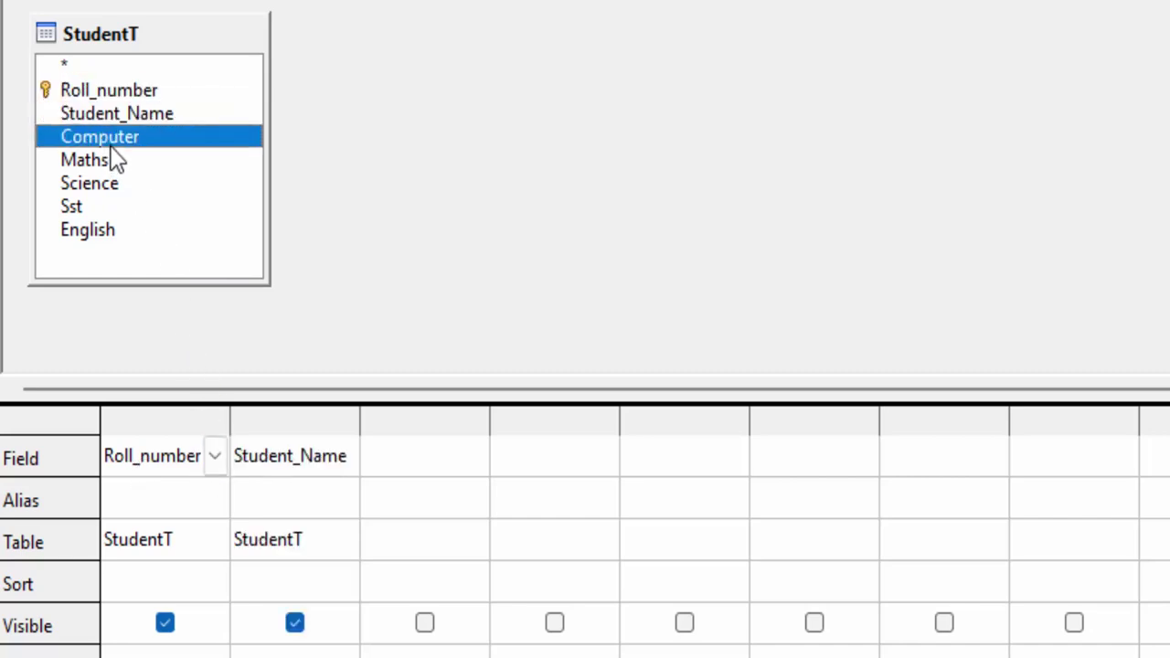
double_click(111, 166)
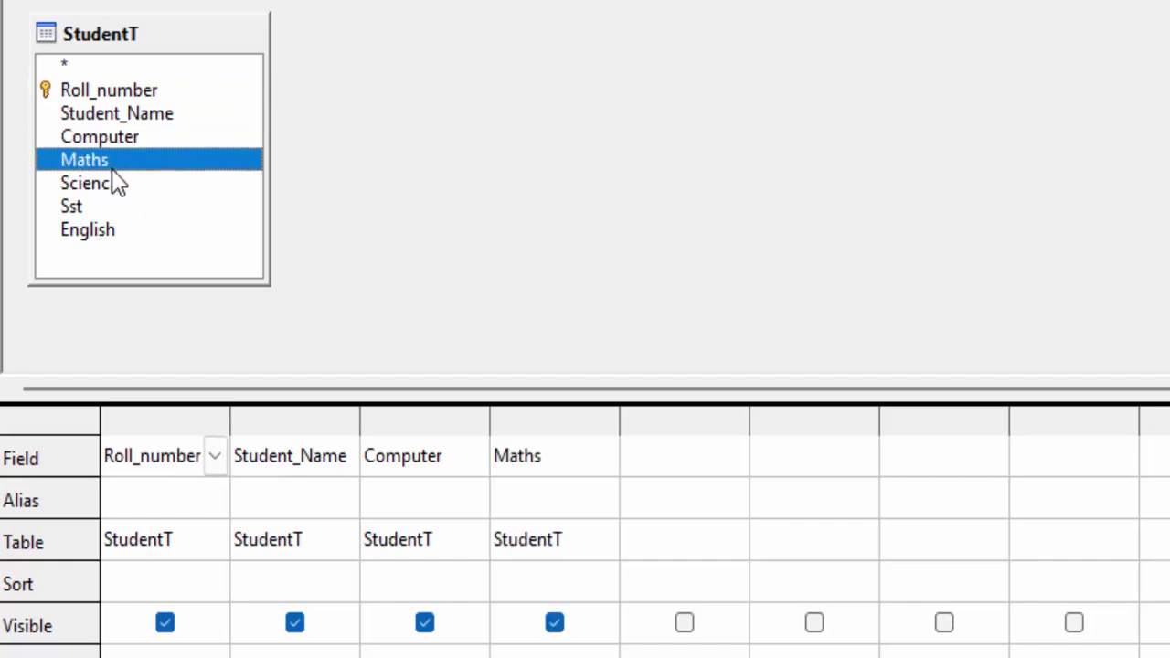
double_click(114, 188)
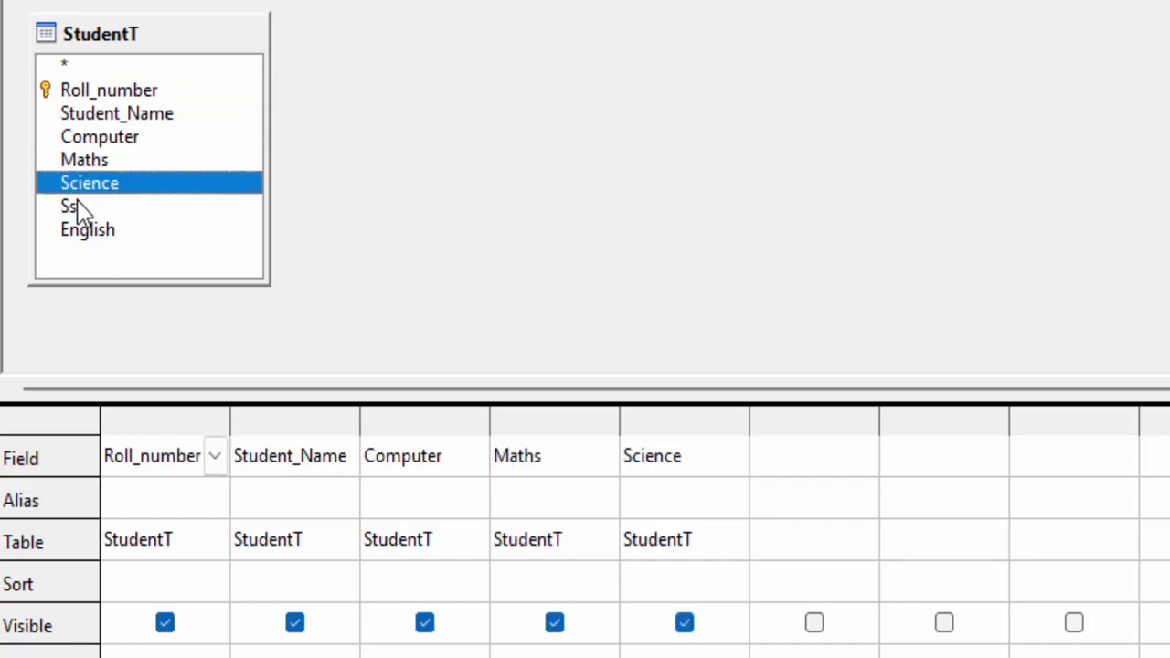
double_click(79, 208)
click(89, 235)
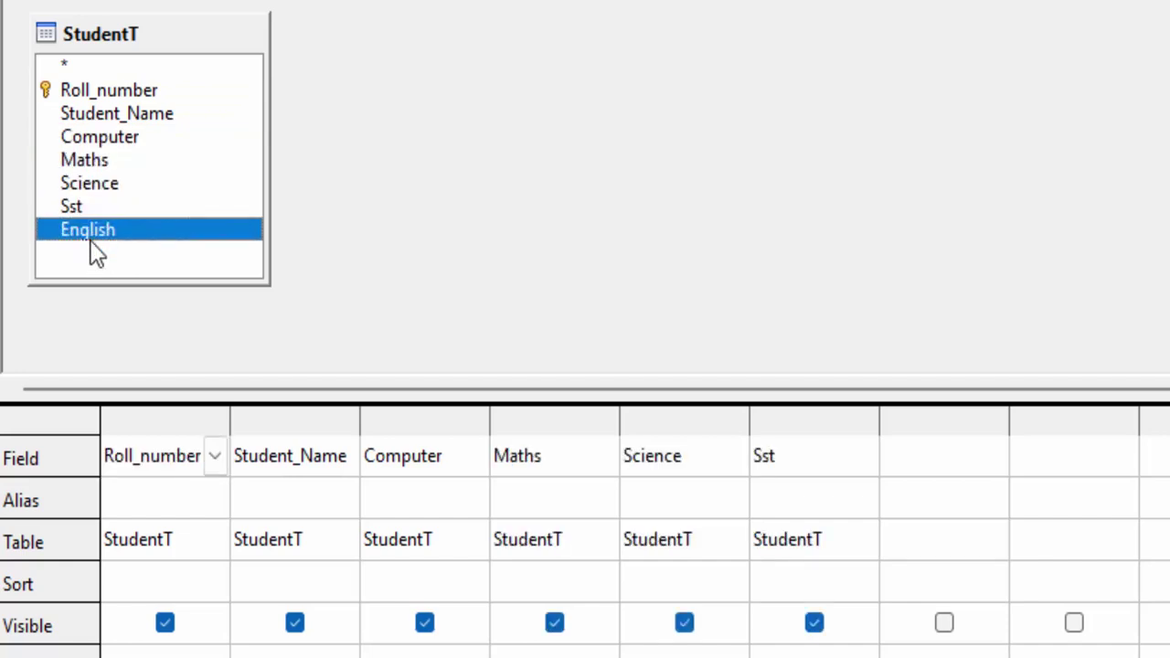
double_click(103, 239)
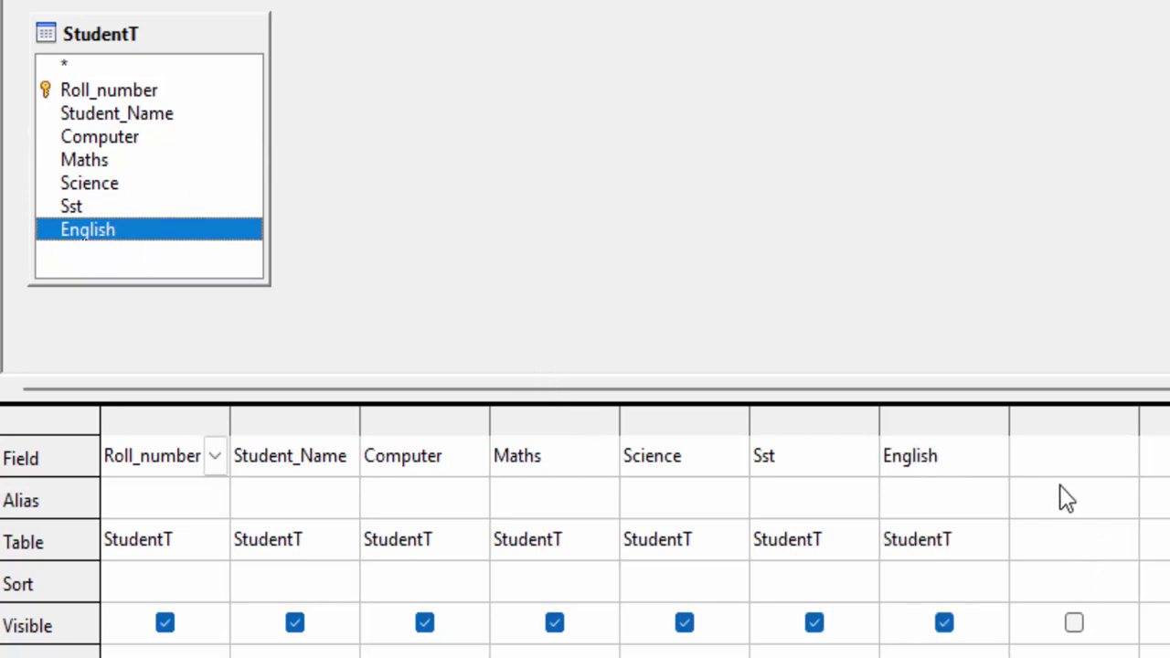
click(1064, 459)
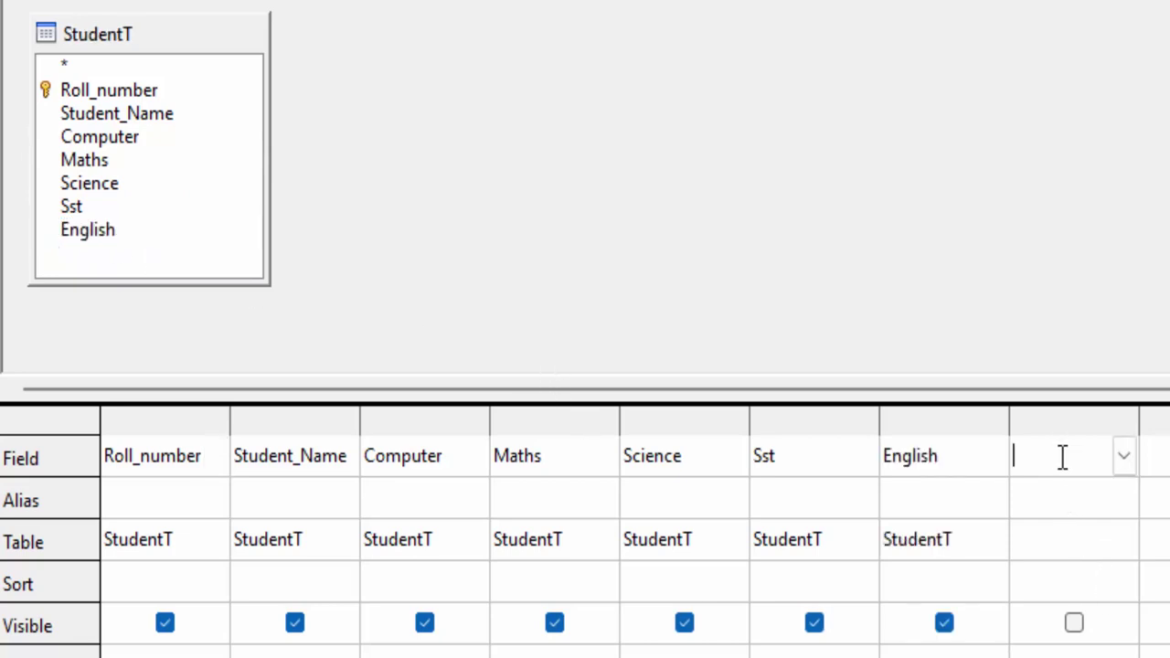
- Alias the eighth column Total_marks and begin its field expression with "Computer"+"Maths"
click(1059, 505)
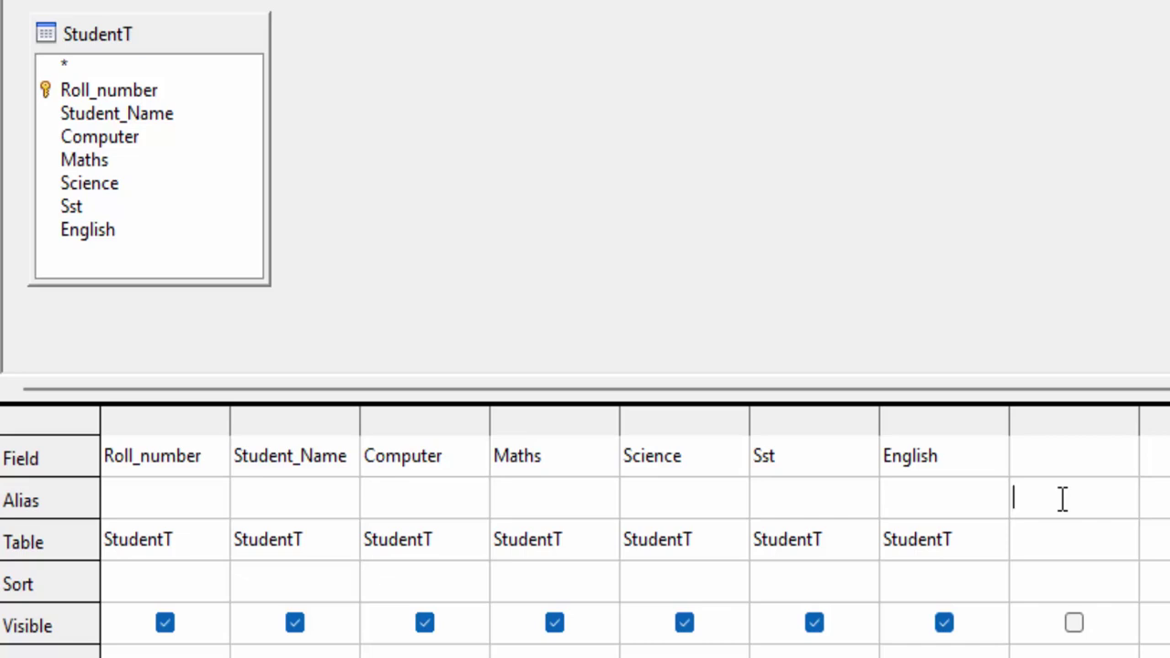
text(To)
text(tal_ma)
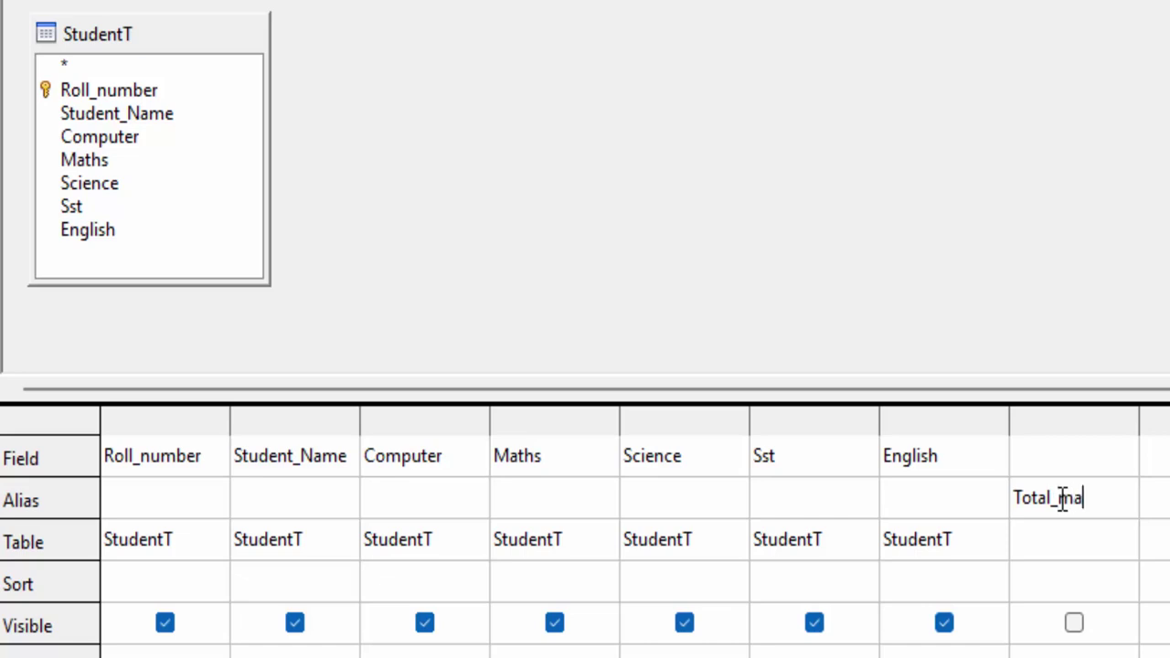
text(rks)
click(1052, 446)
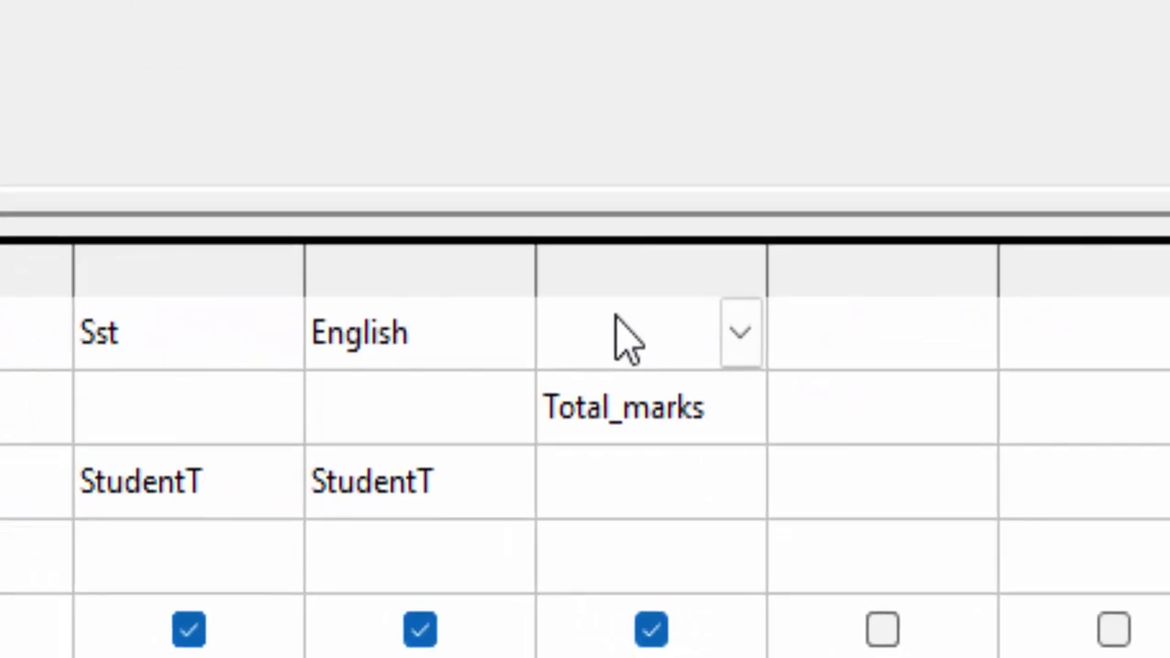
text(")
text(Com)
text(puter")
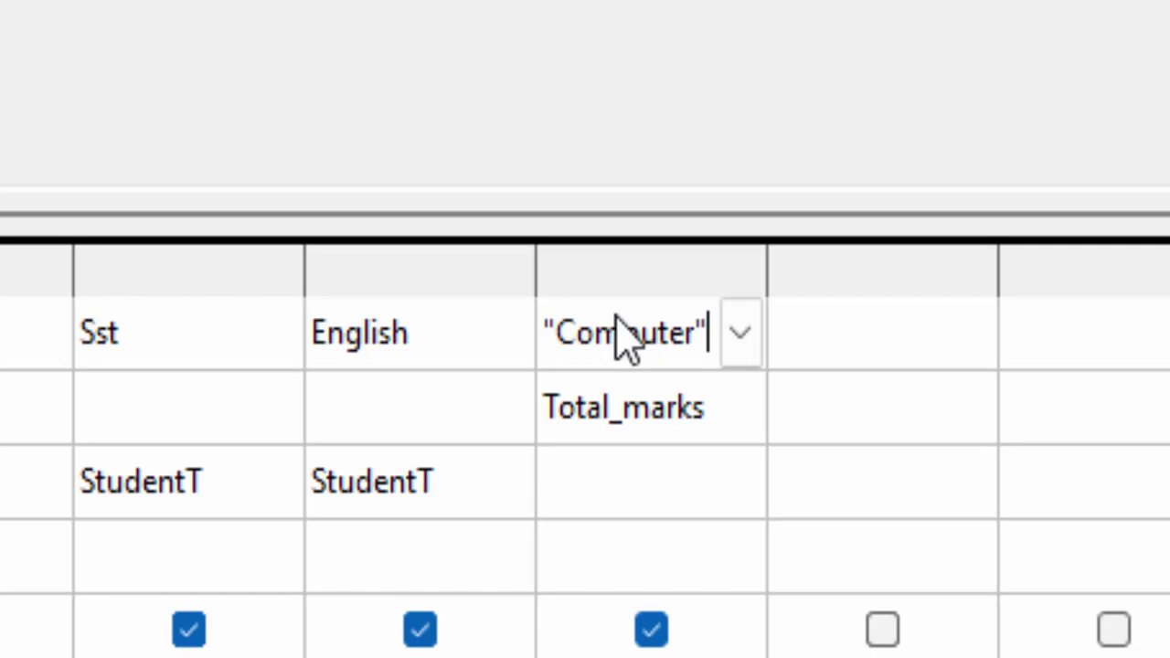
text(+)
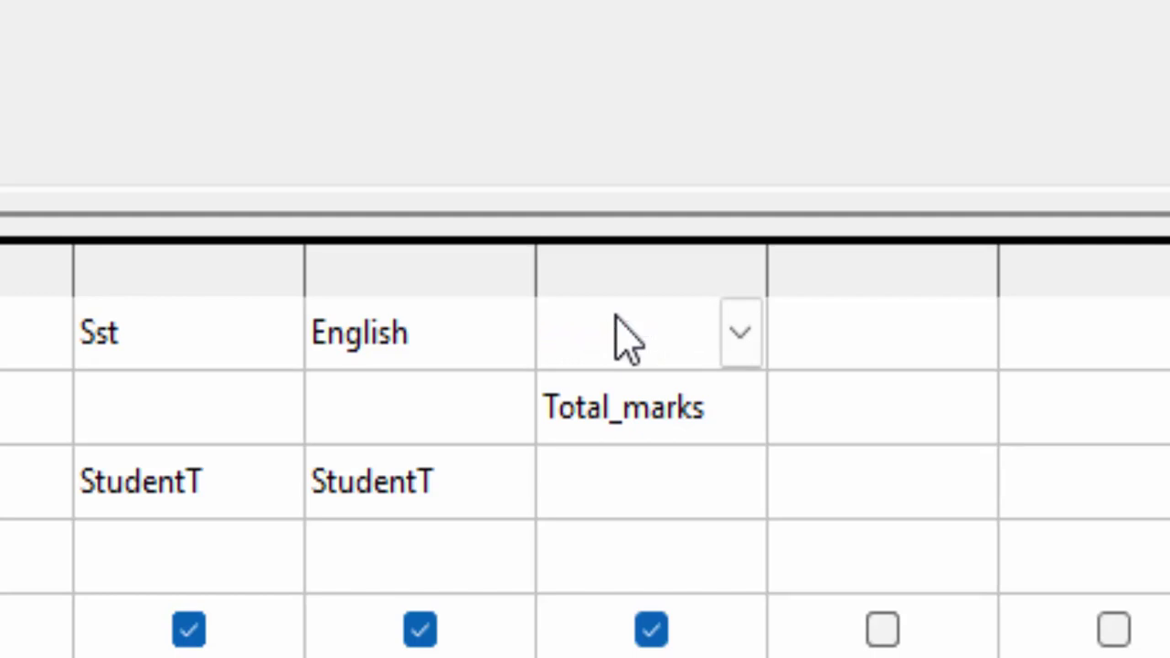
text(Maths")
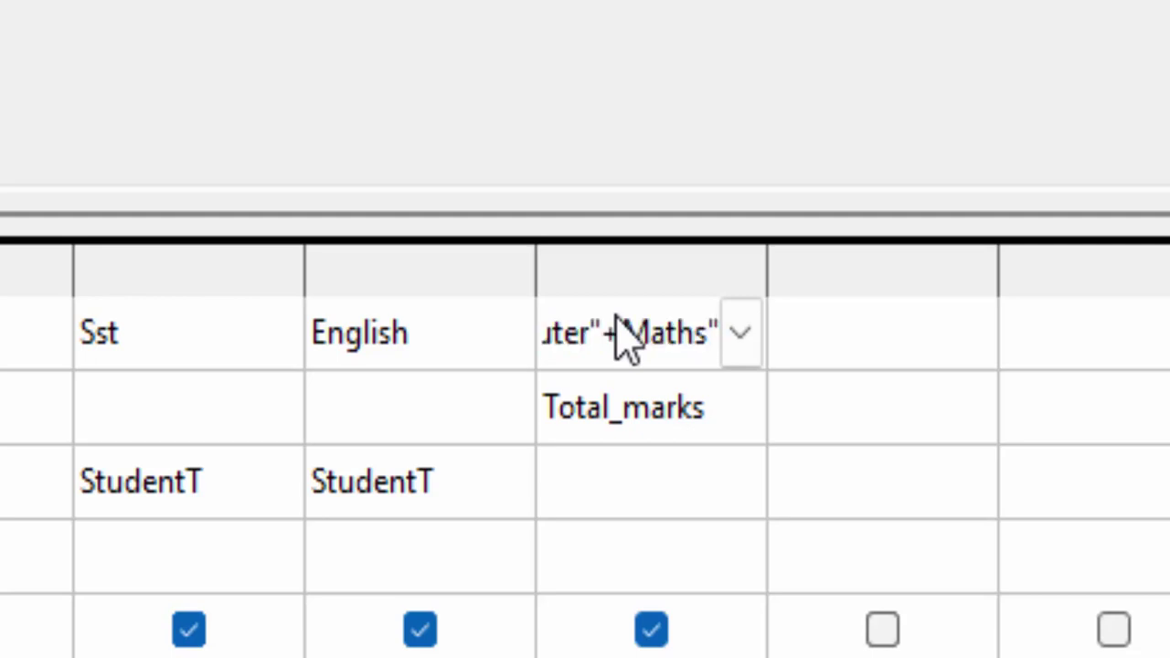
click(625, 334)
text(")
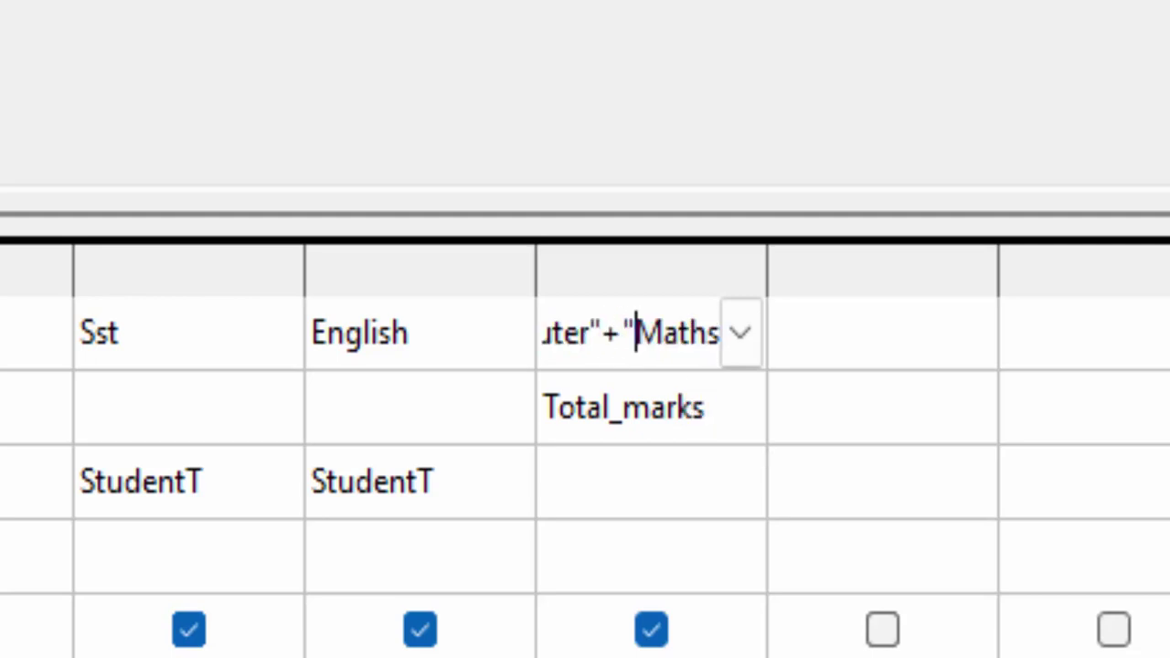
- Widen the column and extend the expression with +"Science"
mouse_move(767, 274)
mouse_down()
mouse_move(1074, 474)
mouse_move(1095, 474)
mouse_up()
click(854, 334)
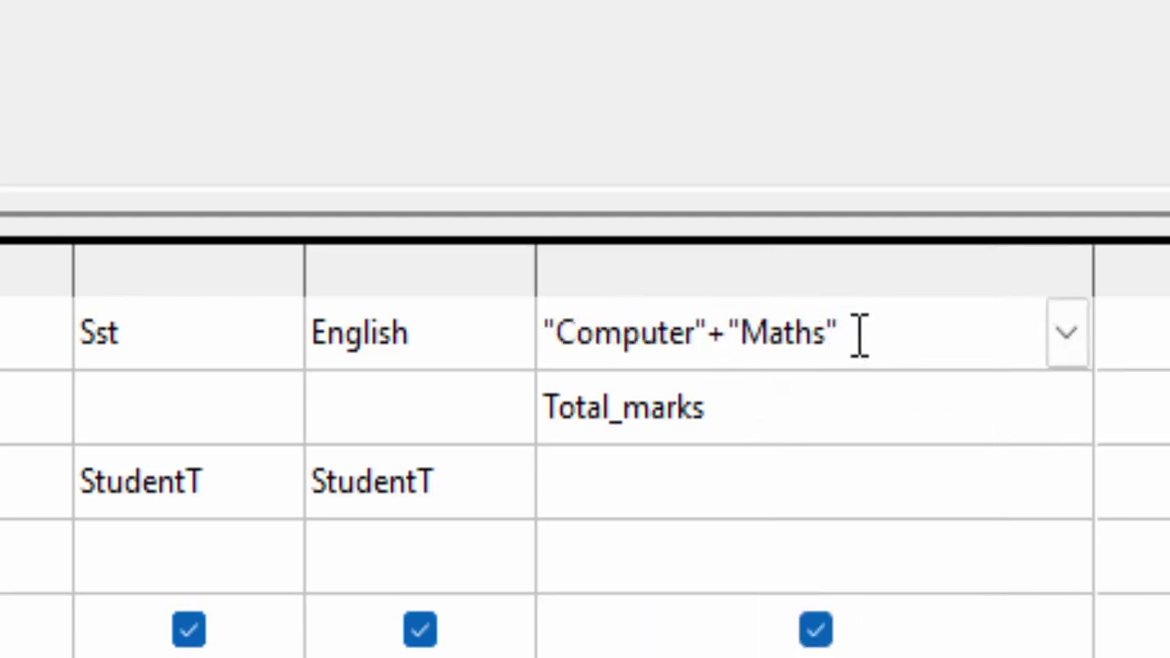
text(+)
text("sci)
text(ence)
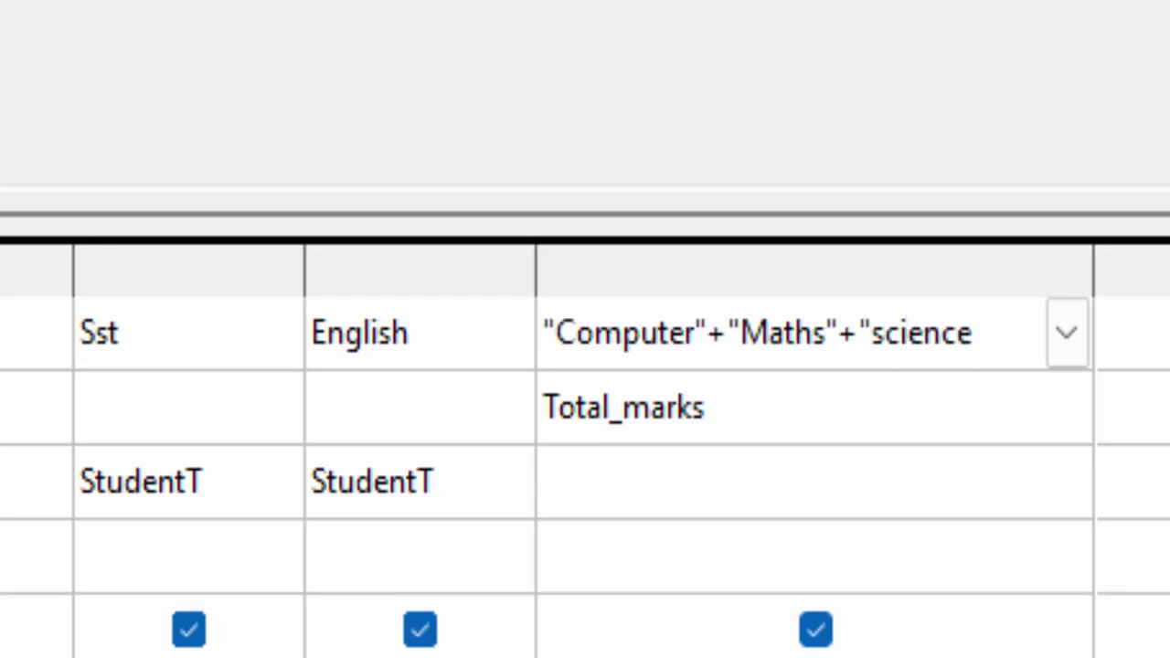
key(BackSpace)
key(BackSpace)
key(BackSpace)
key(BackSpace)
key(BackSpace)
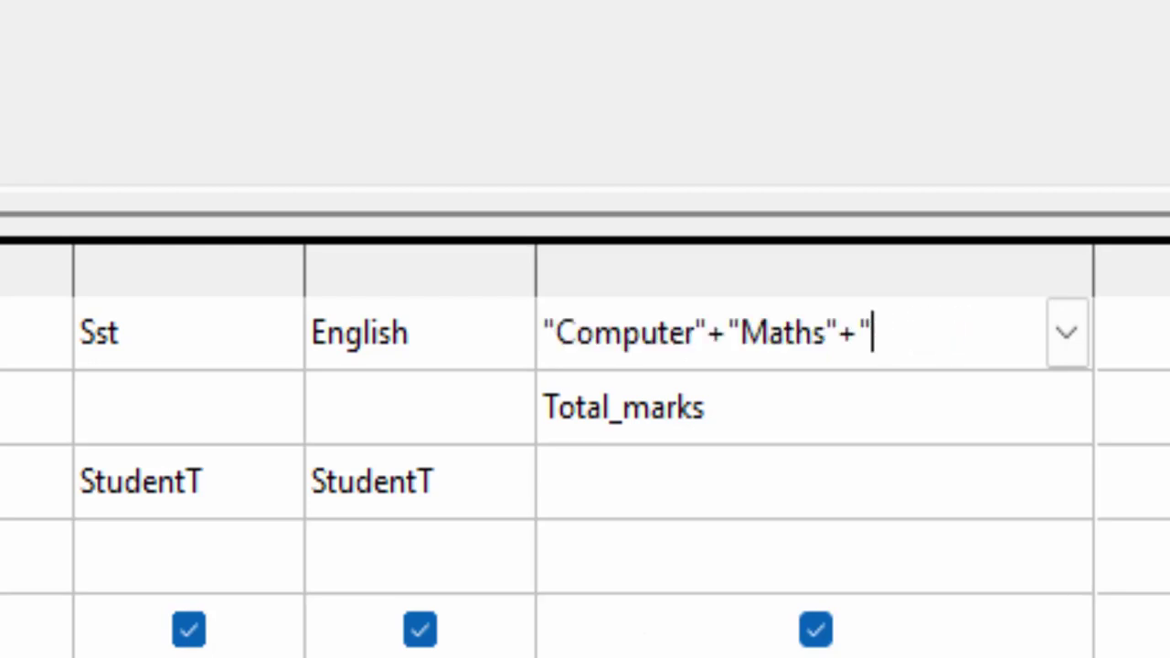
text(S)
text(cienc)
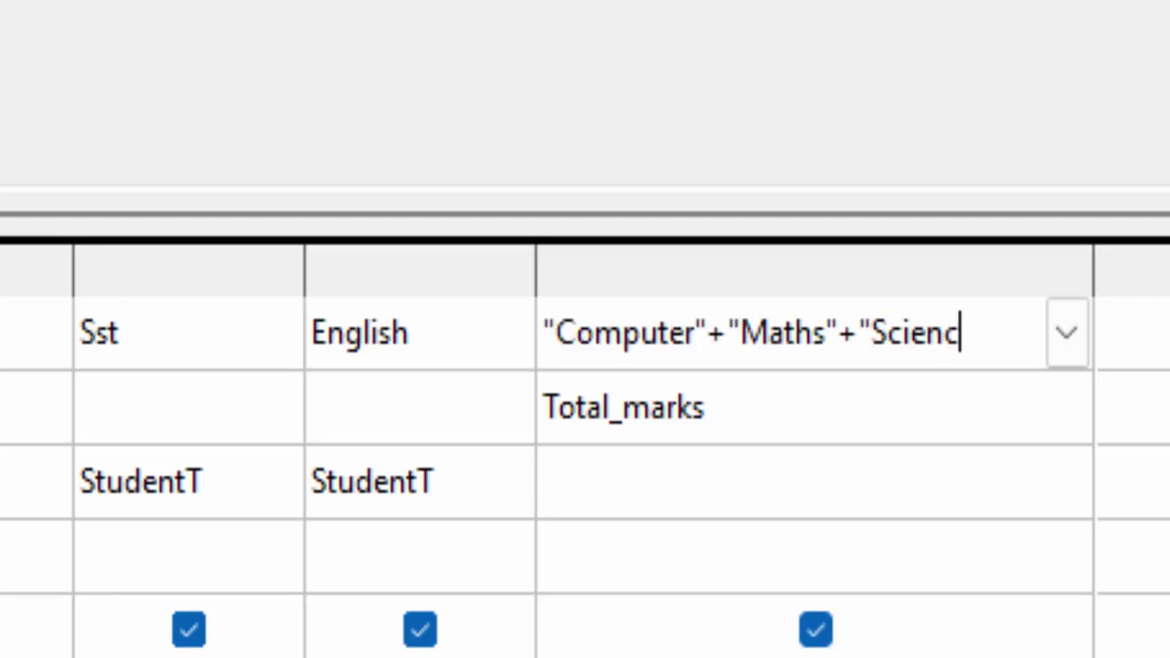
text(e")
key(Return)
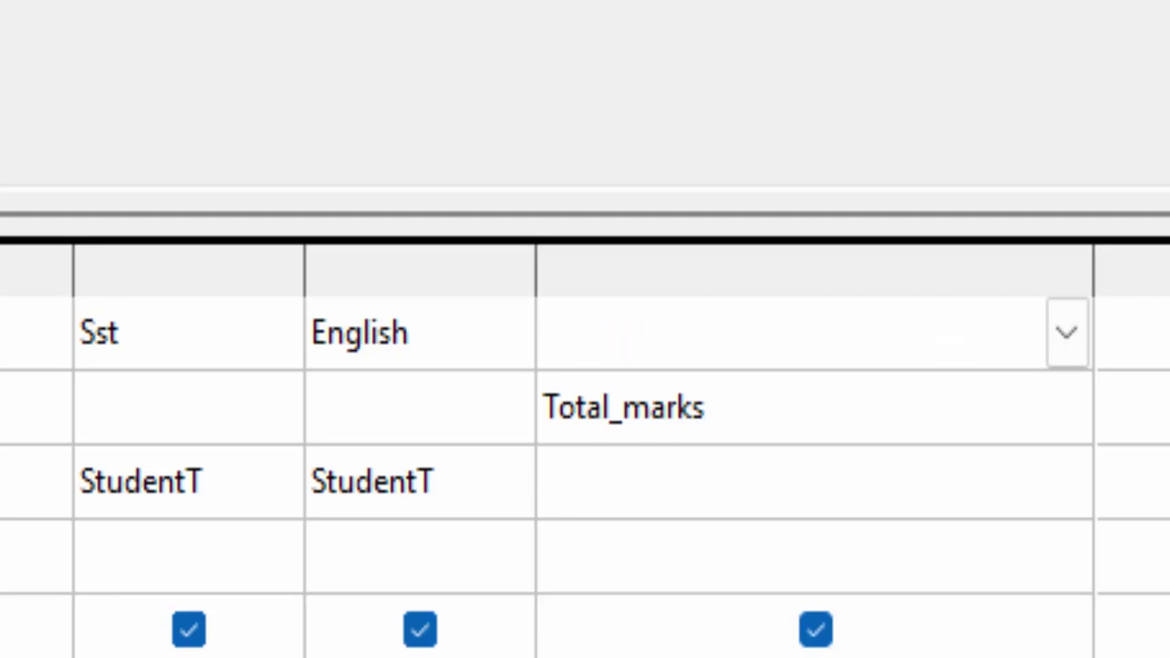
- Append the "Sst" and "English" terms to complete the Total_marks sum
text(+)
text(sst)
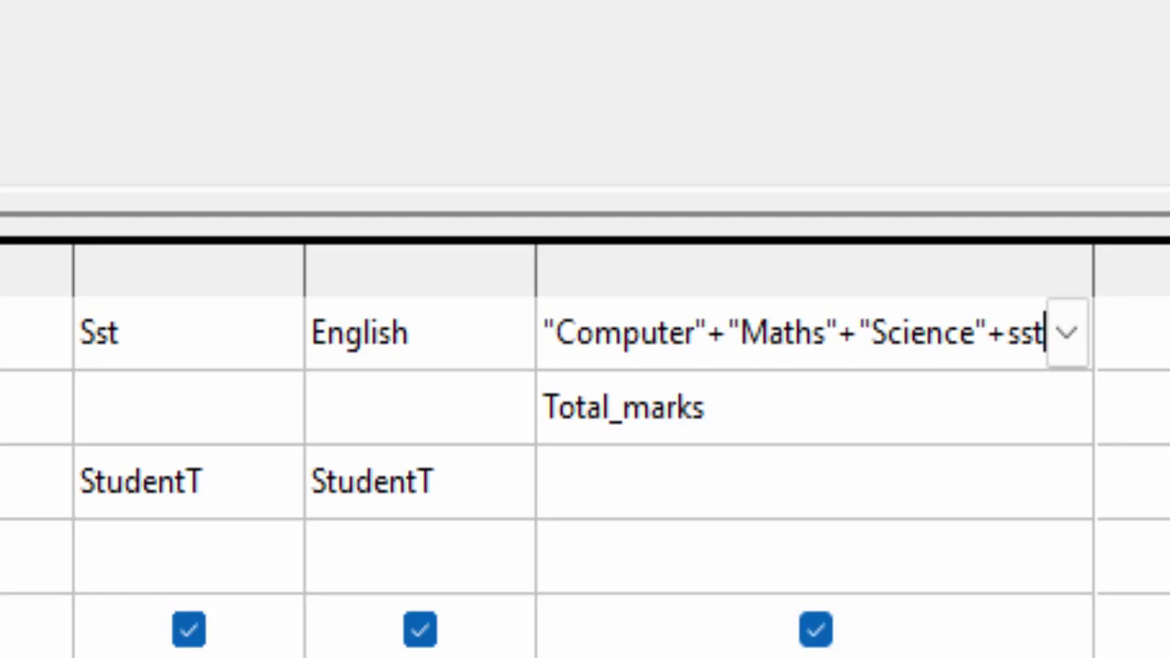
key(BackSpace)
key(BackSpace)
key(BackSpace)
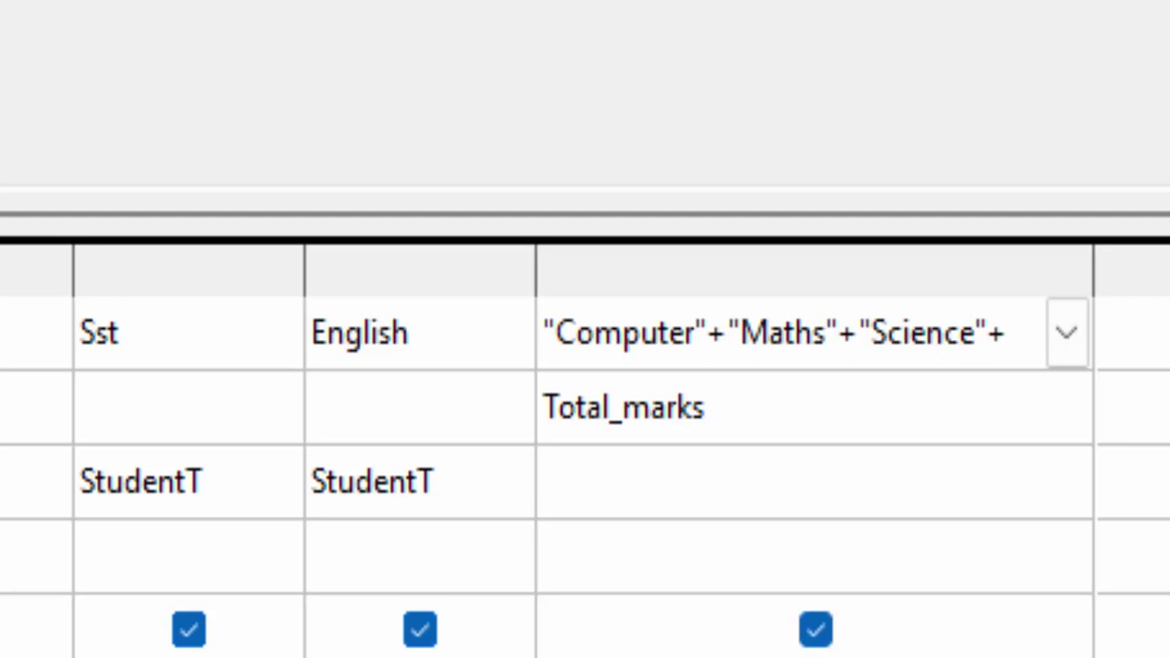
text("s)
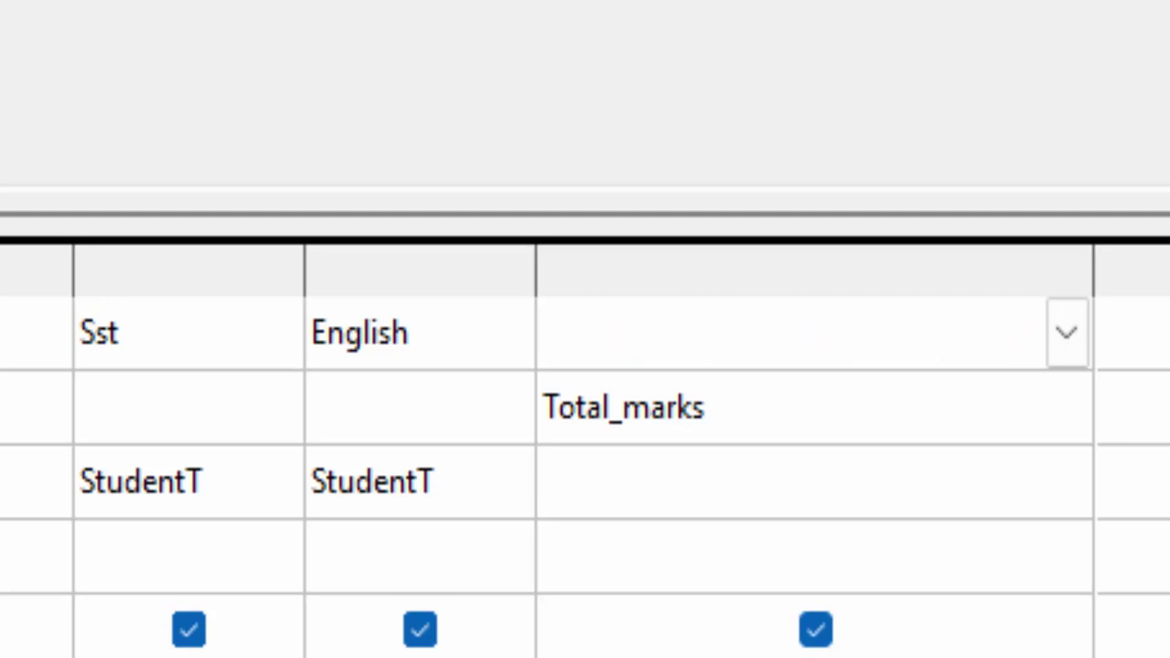
key(BackSpace)
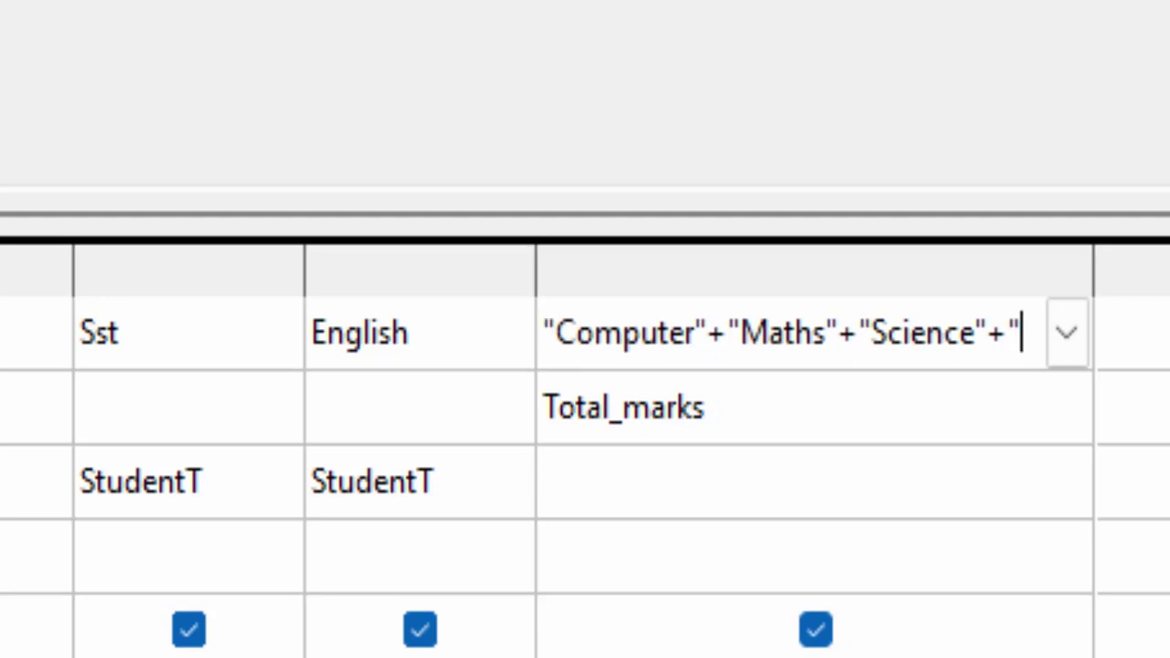
text(S)
text(st)
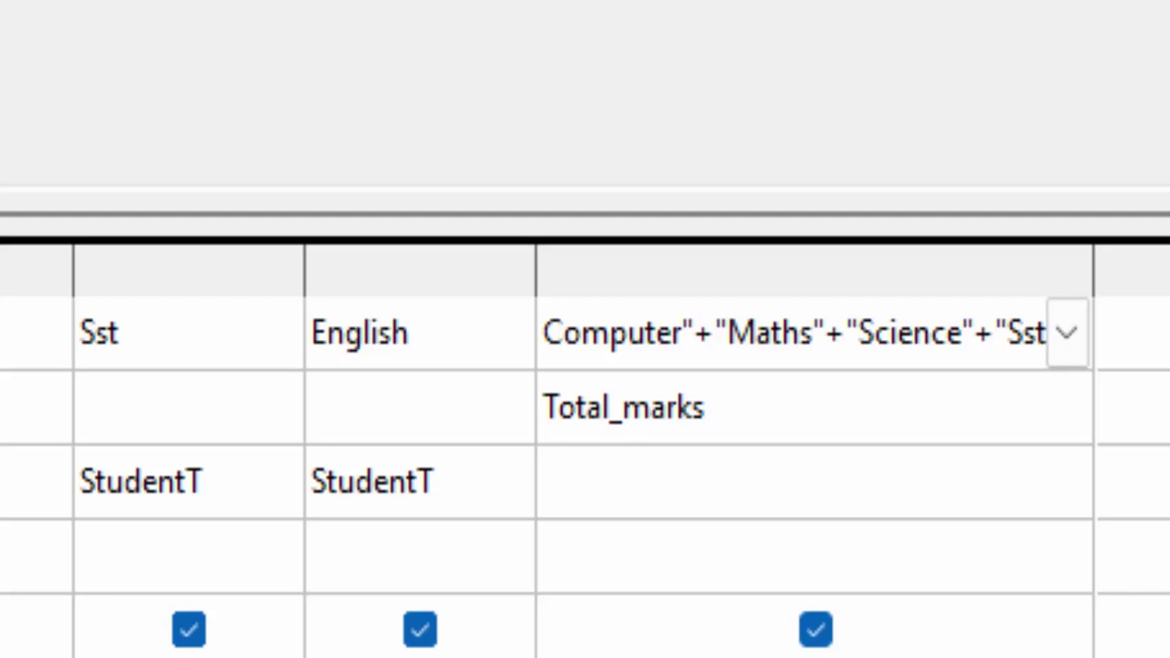
text(",)
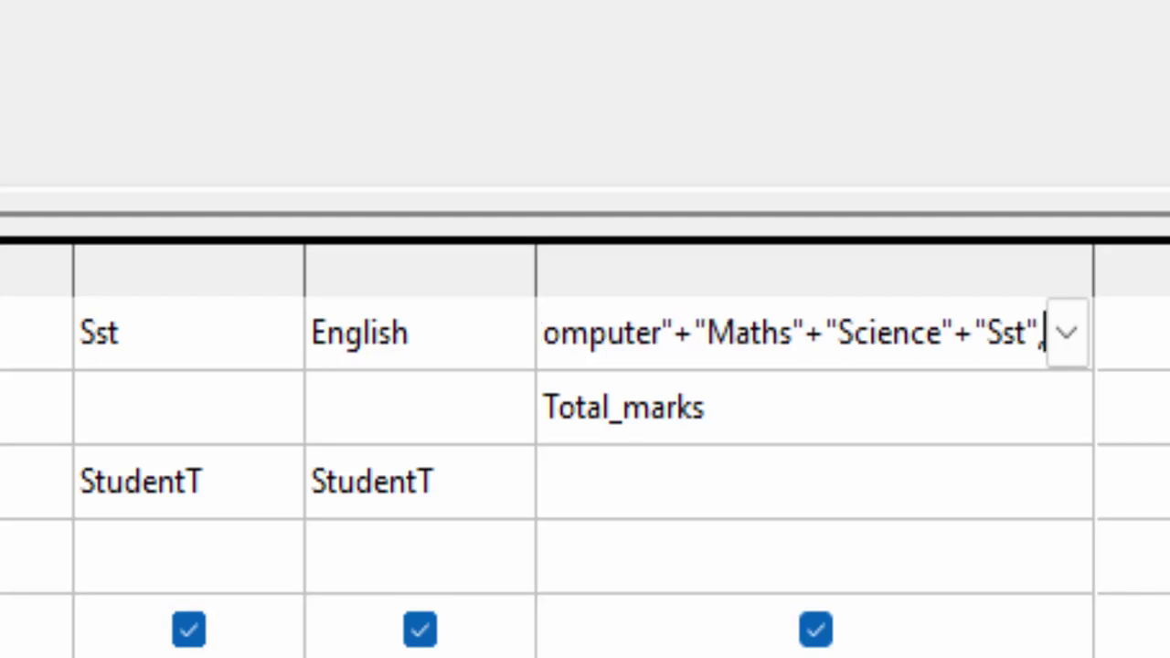
key(BackSpace)
text(+)
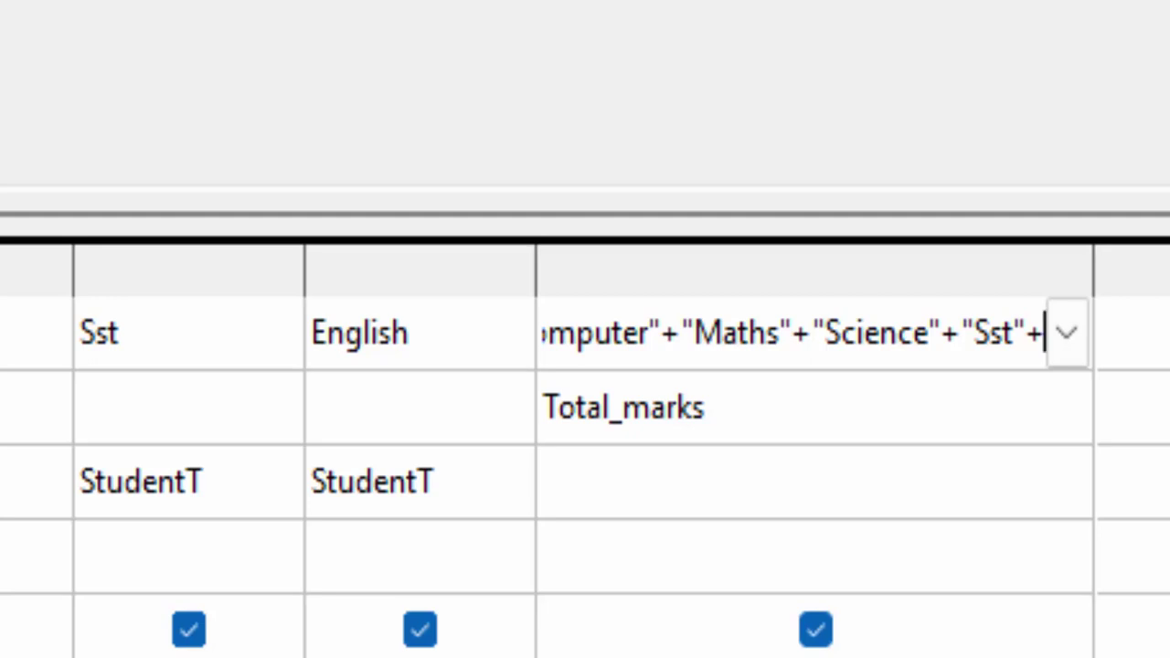
text("Eng)
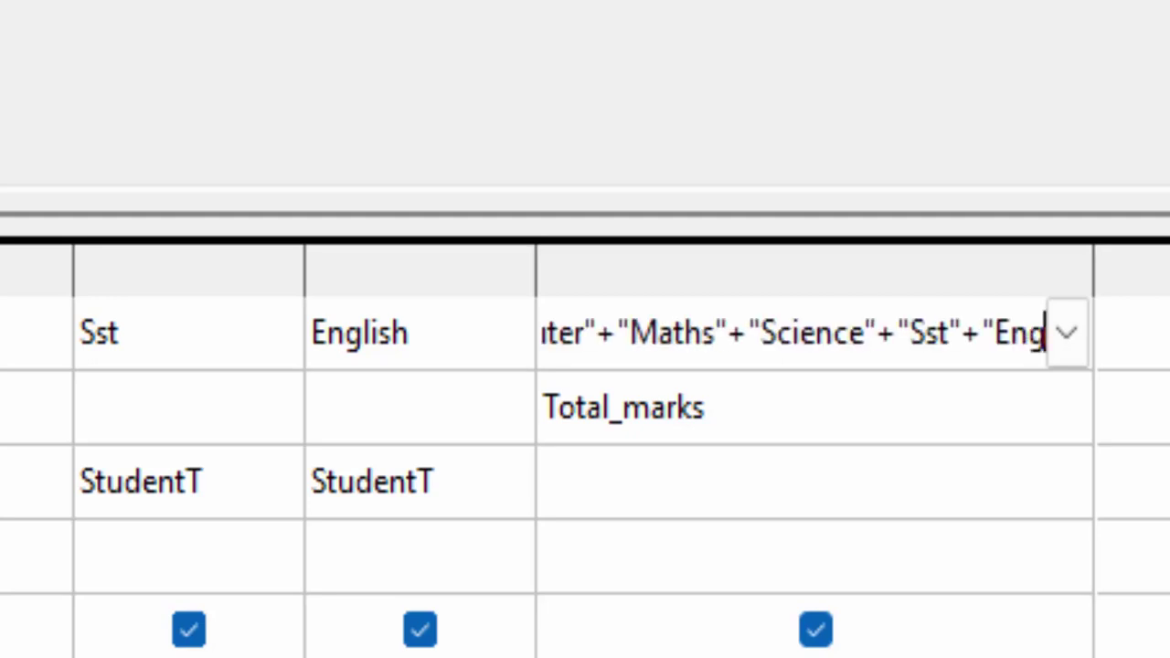
text(lish")
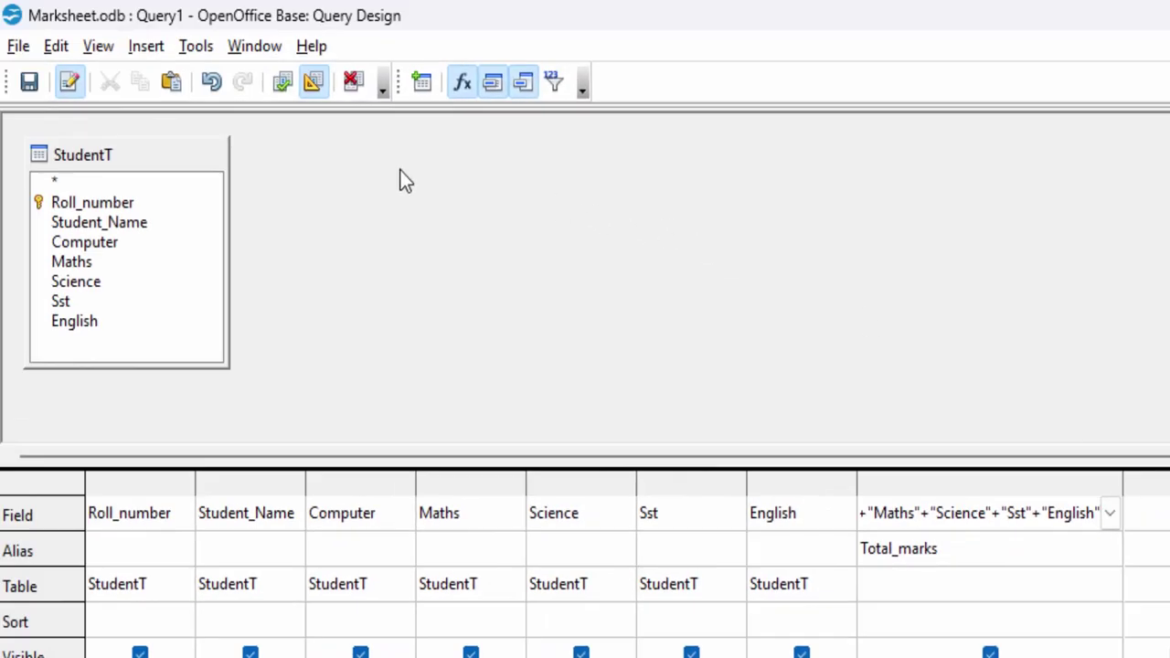
- Run the query to show each student's Total_marks of 310, 366 and 255
click(277, 85)
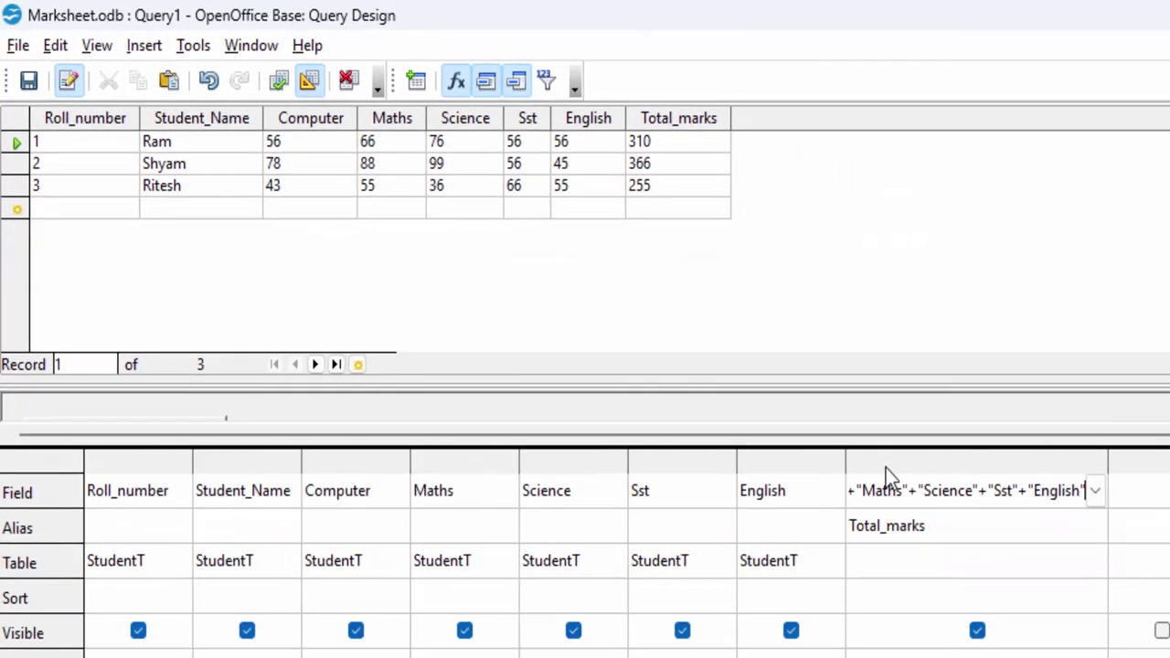
click(1153, 505)
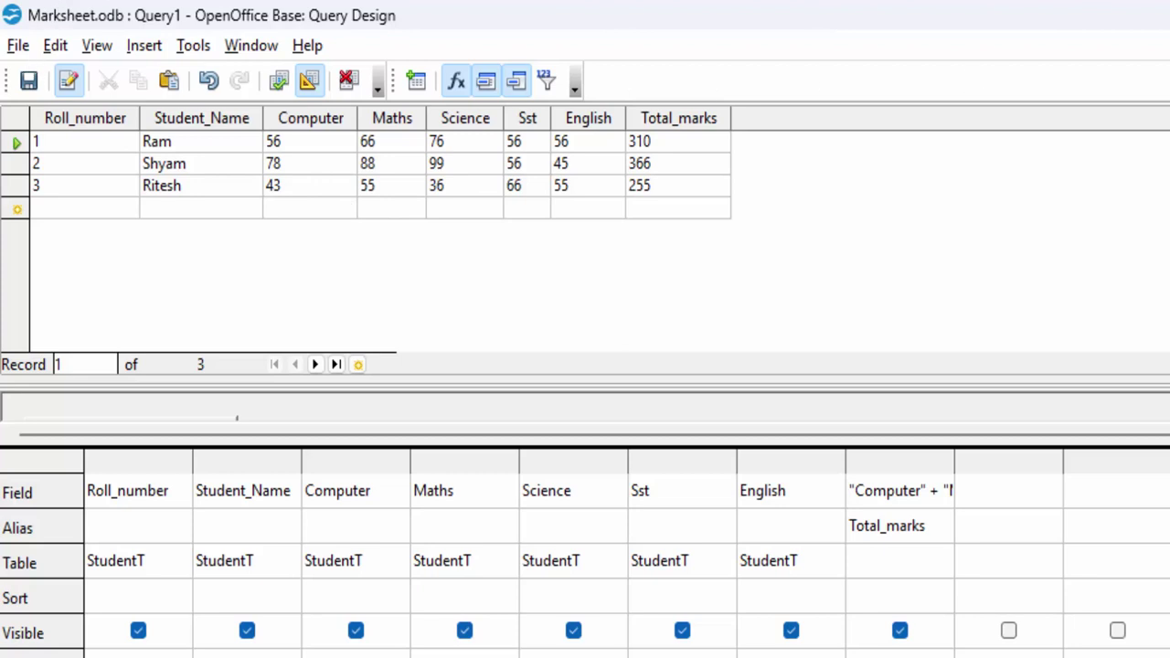
- Close the query design and save the query under the name totalQ
key(ctrl+w)
click(758, 510)
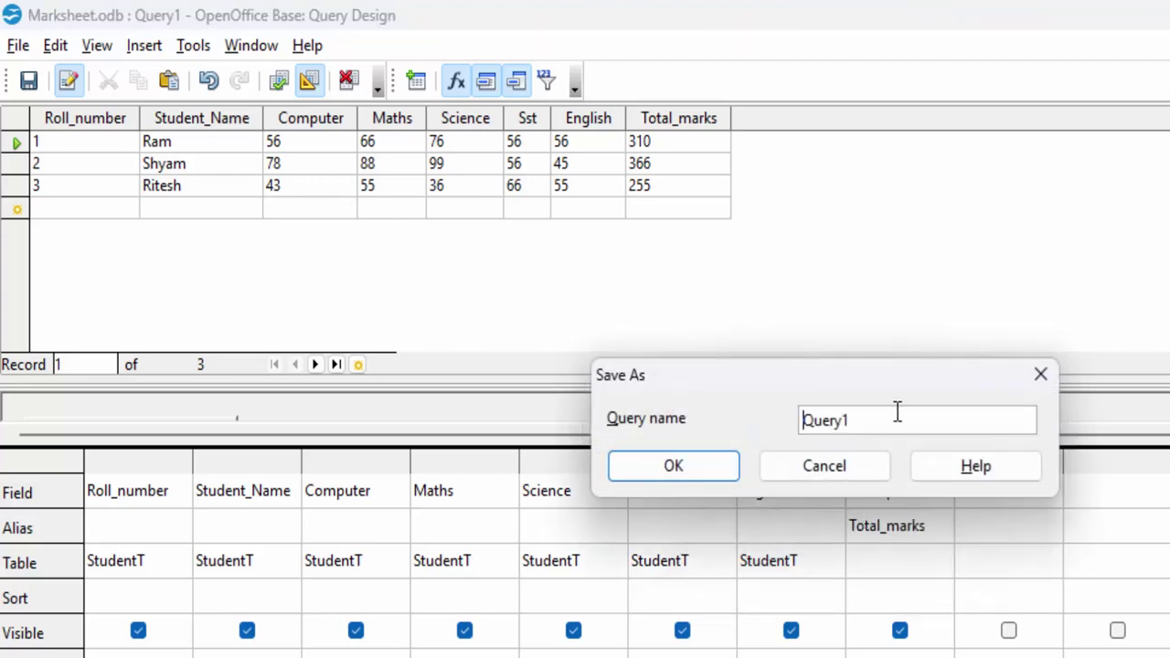
key(ctrl+a)
key(BackSpace)
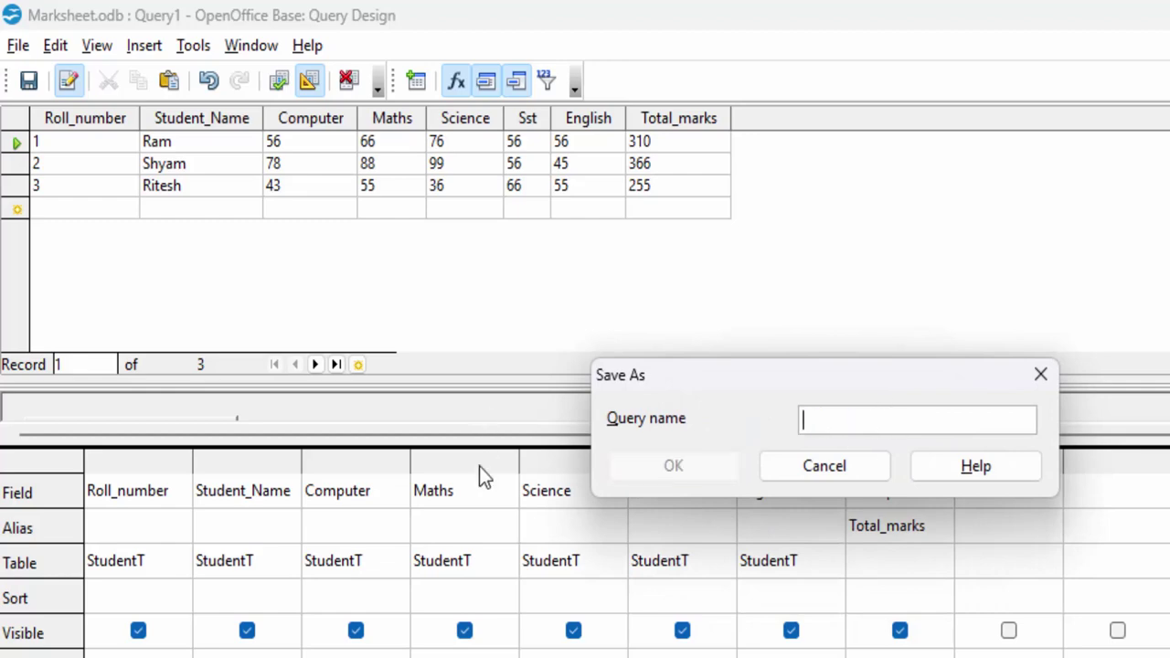
text(total)
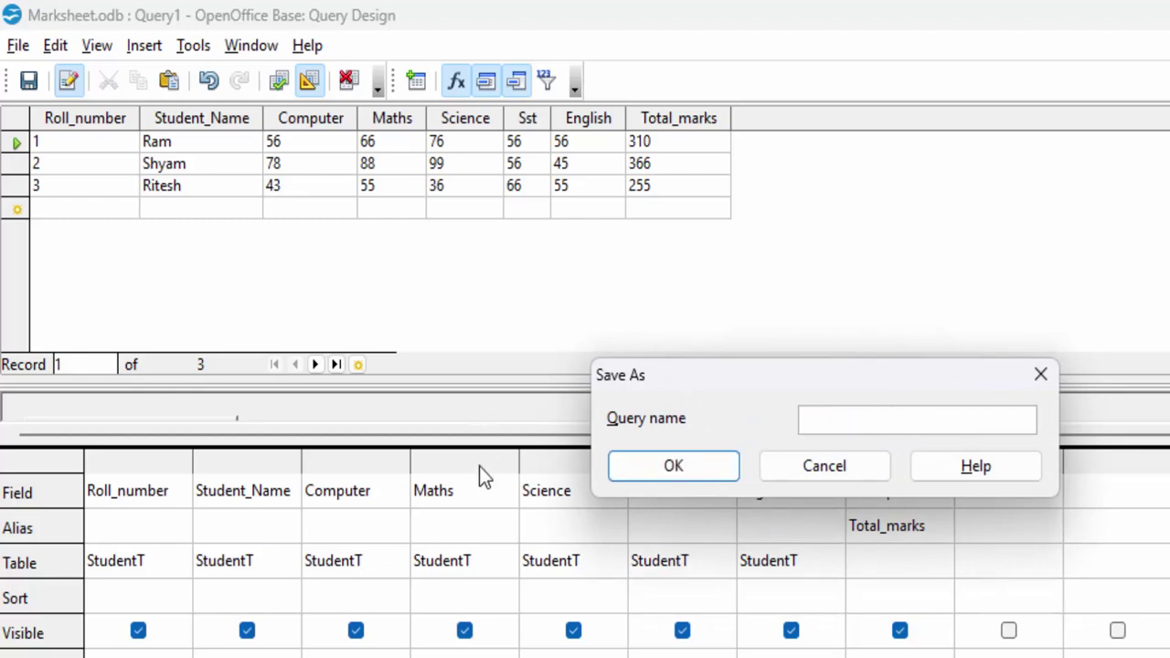
text(Q)
key(Return)
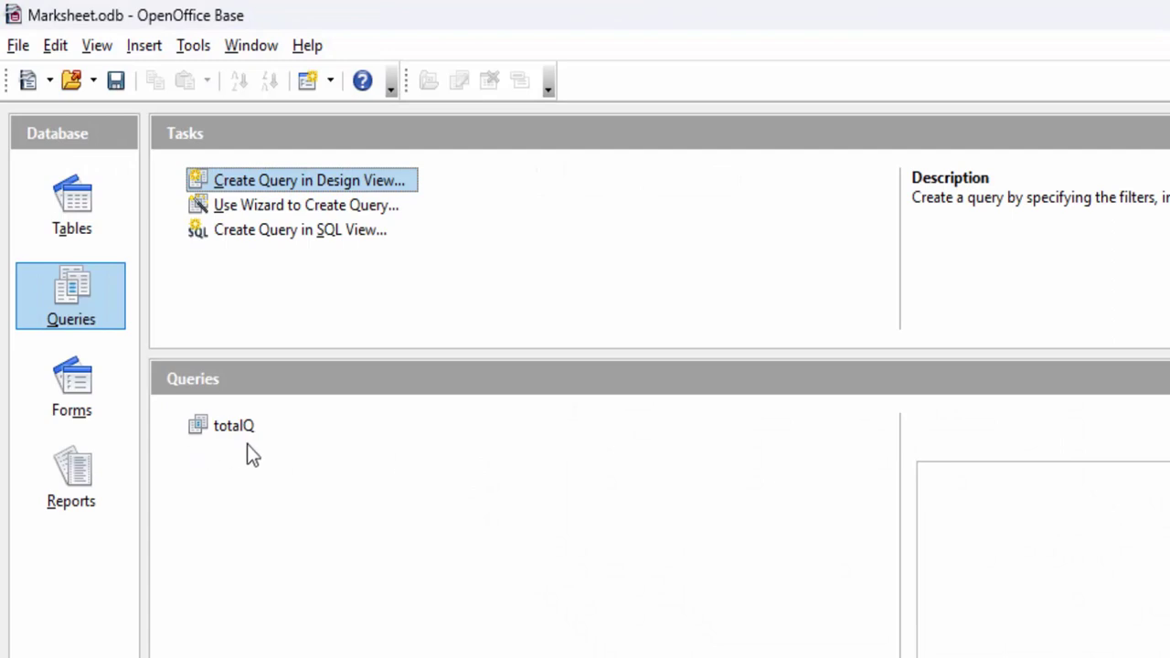
- Create another Design View query using the saved totalQ query as its source
click(293, 179)
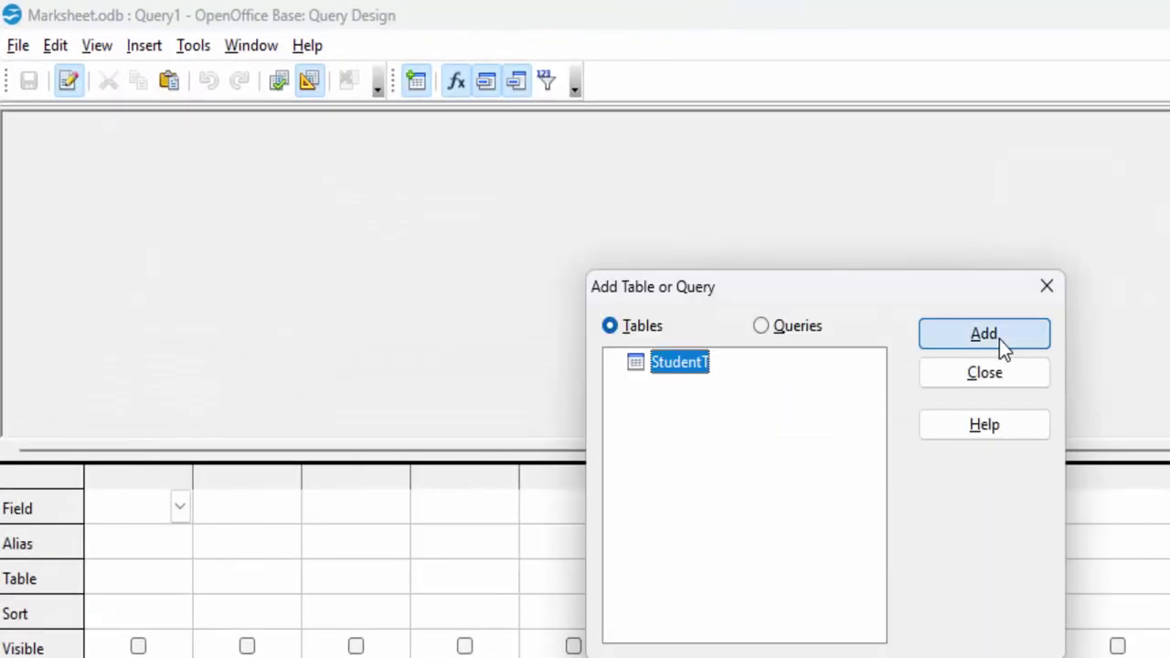
click(760, 327)
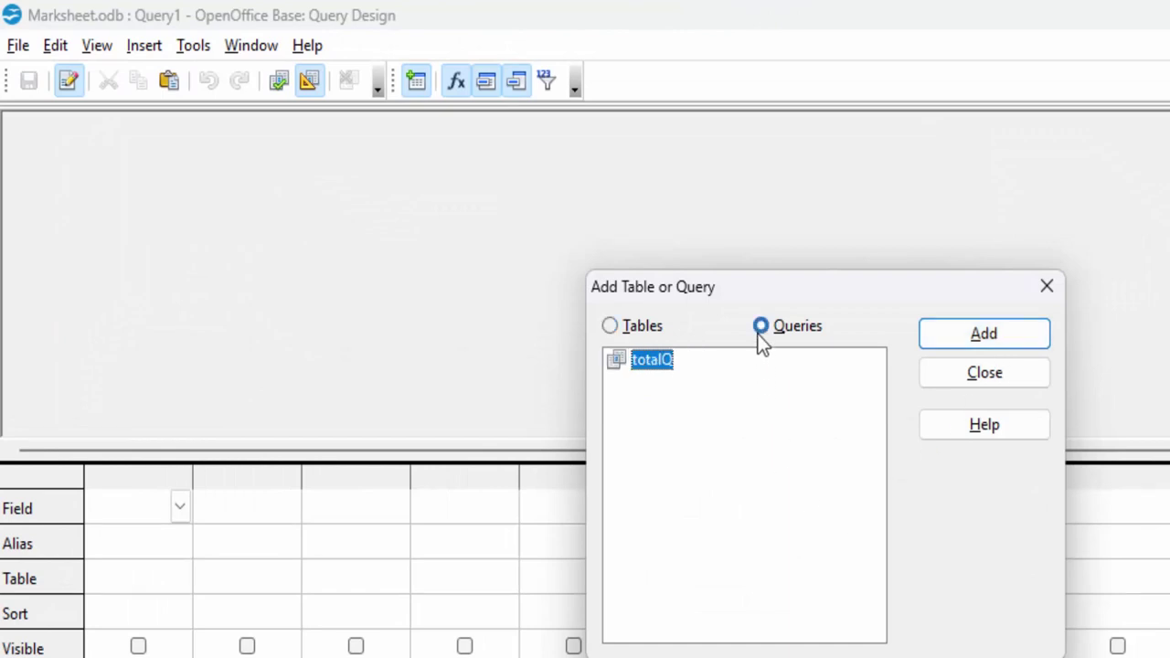
click(947, 334)
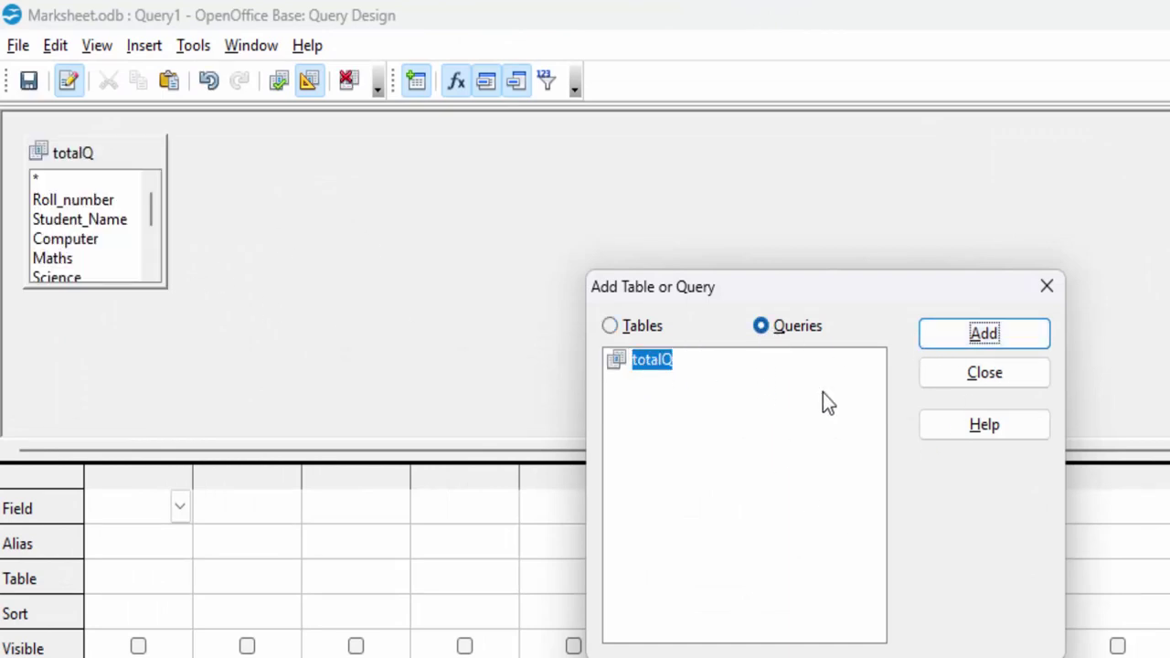
click(957, 375)
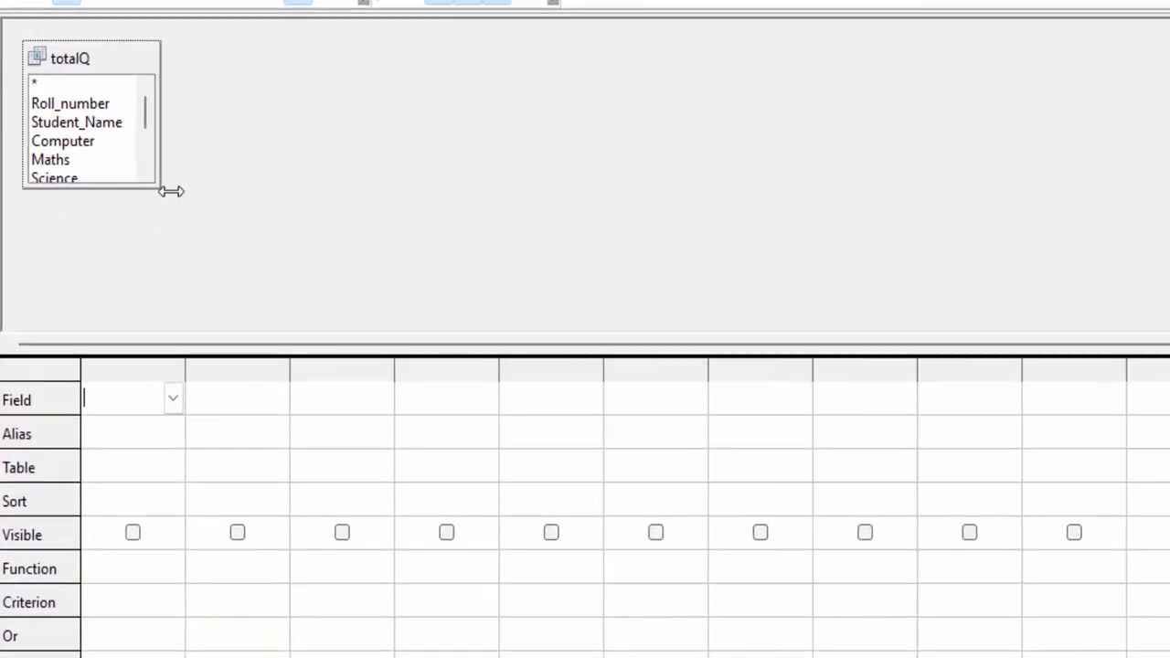
- Add all eight totalQ fields, Roll_number through Total_marks, to the query grid
mouse_move(171, 191)
mouse_down()
mouse_move(220, 194)
mouse_move(189, 230)
mouse_move(186, 277)
mouse_up()
double_click(70, 105)
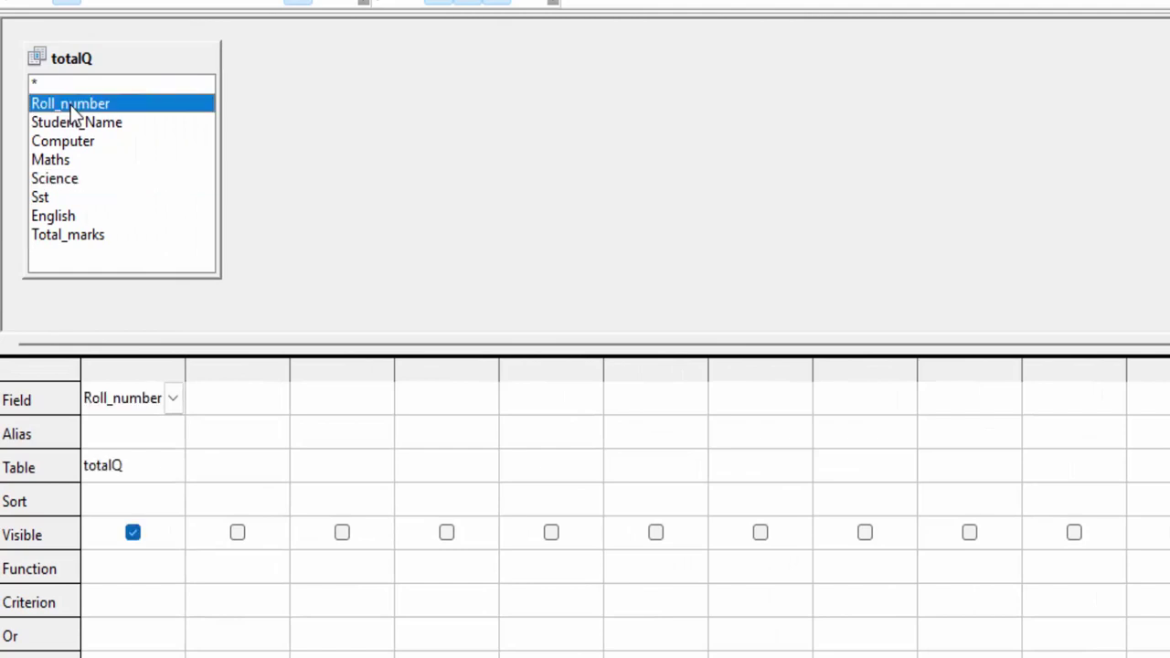
double_click(75, 126)
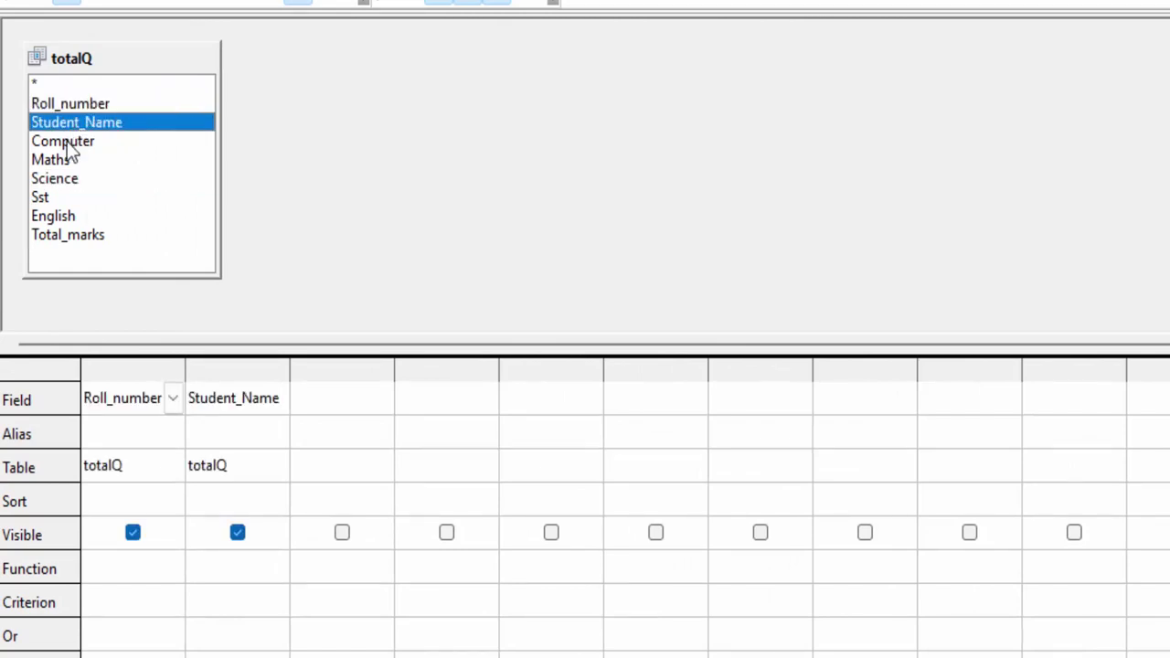
double_click(64, 143)
click(62, 162)
double_click(62, 167)
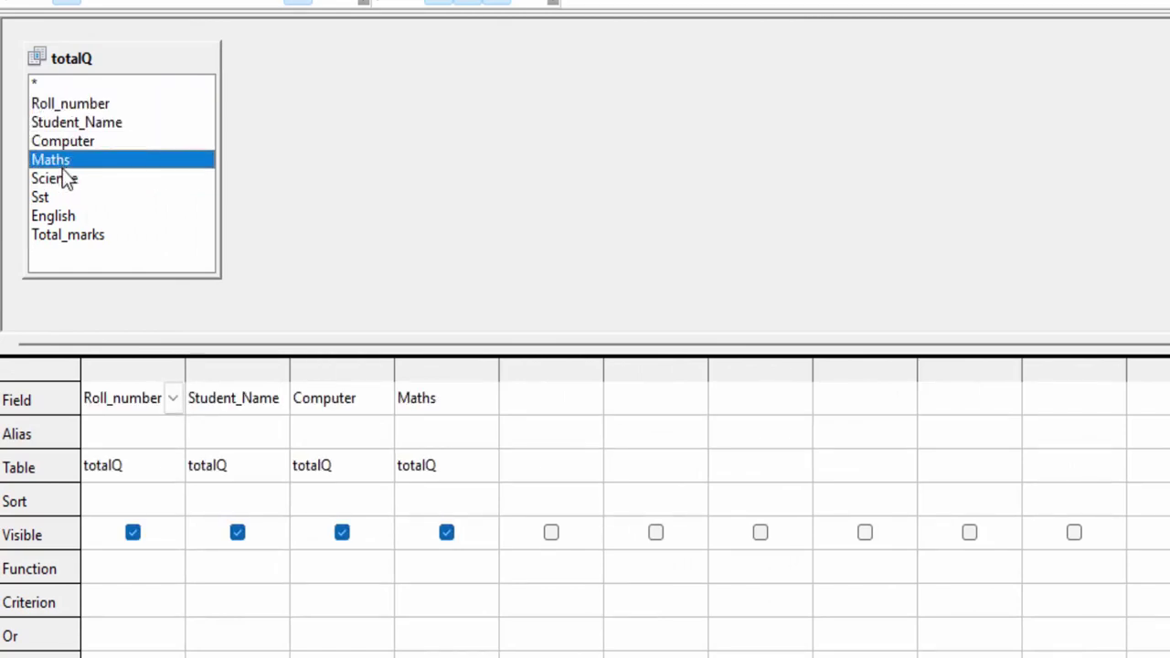
double_click(64, 179)
click(61, 196)
double_click(59, 196)
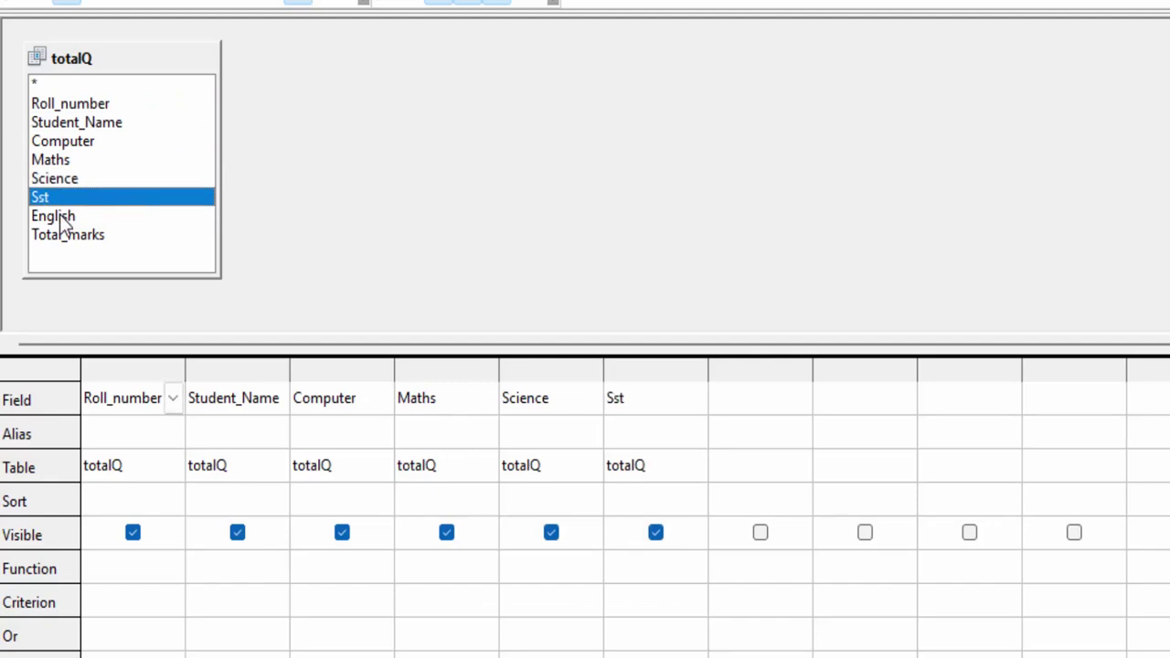
click(59, 214)
double_click(59, 215)
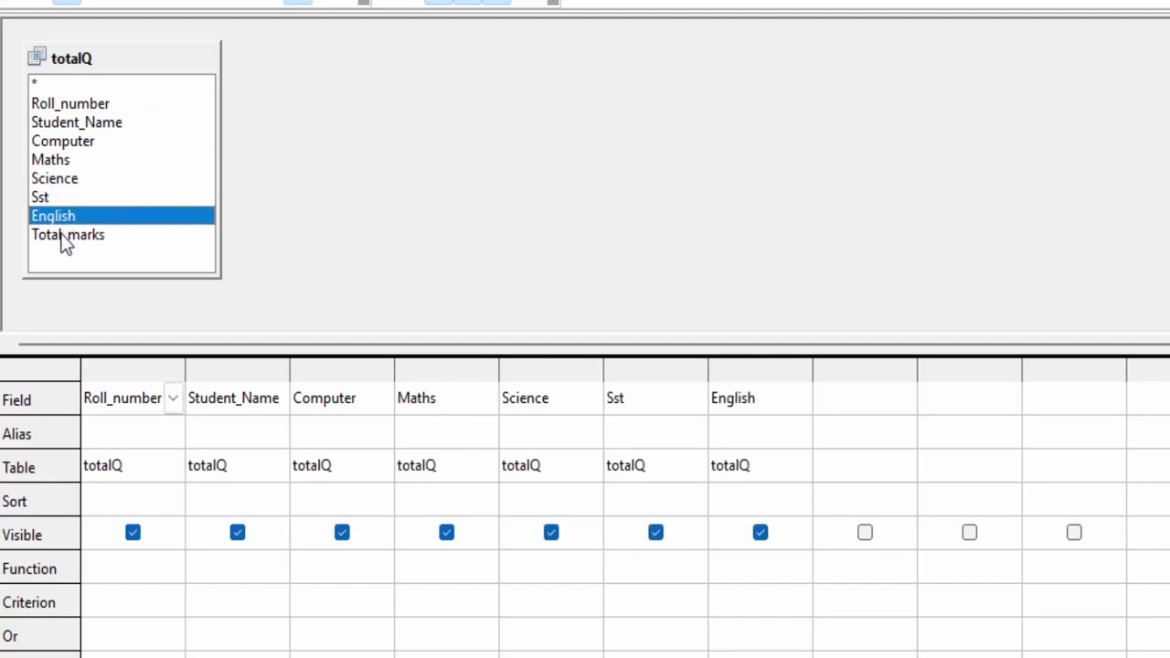
click(62, 240)
double_click(62, 240)
click(917, 430)
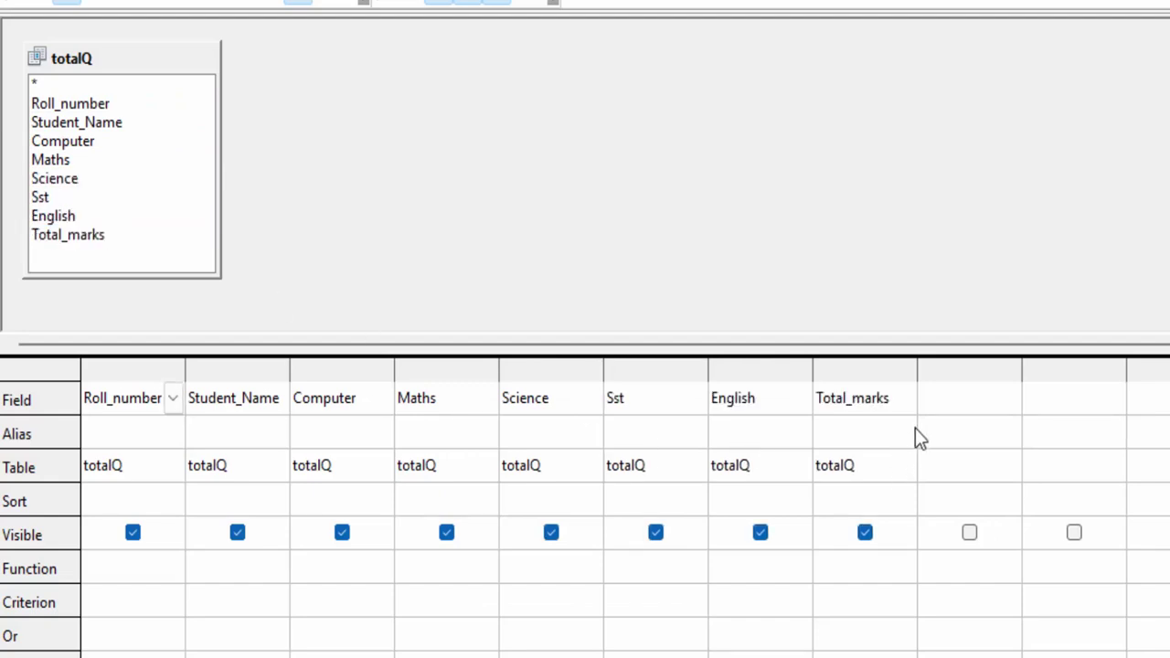
- Add a ninth column aliased Average as "Total_marks"/5 and run it, showing 62, 73, 51
text(Av)
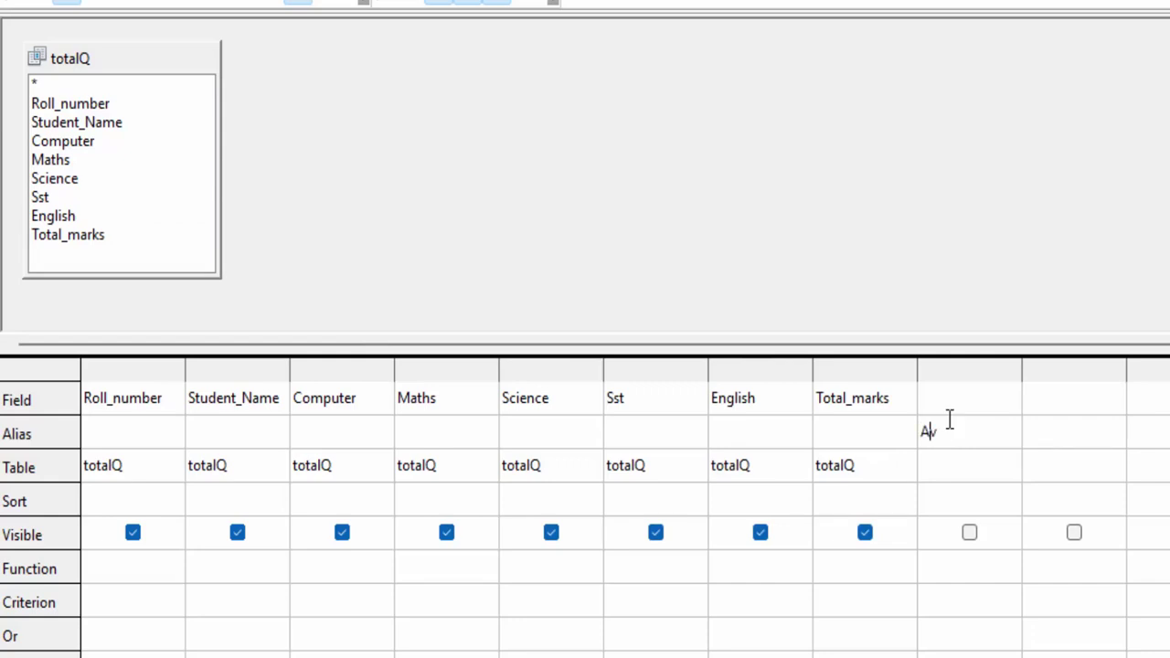
text(erage)
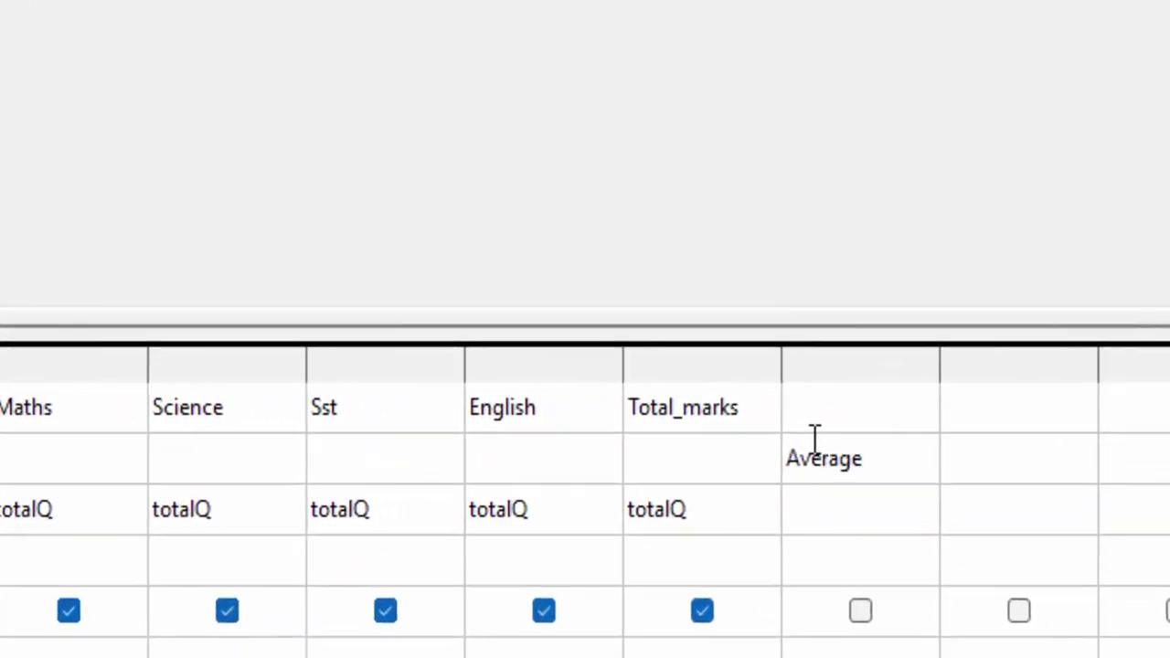
click(834, 403)
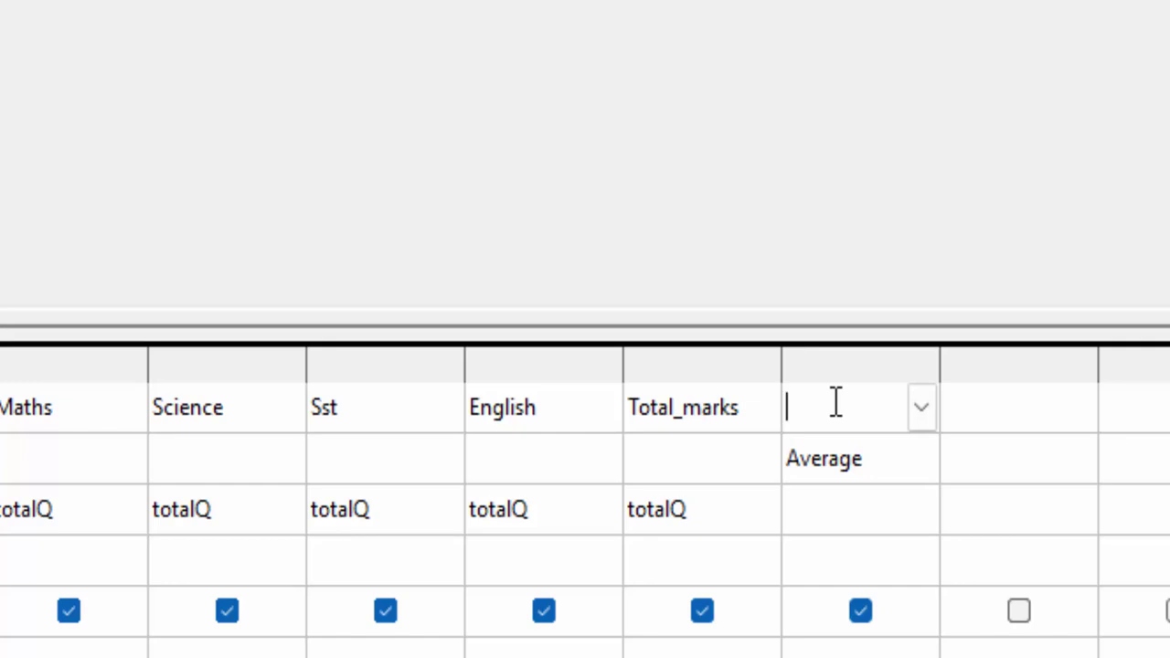
text("To)
text(tal)
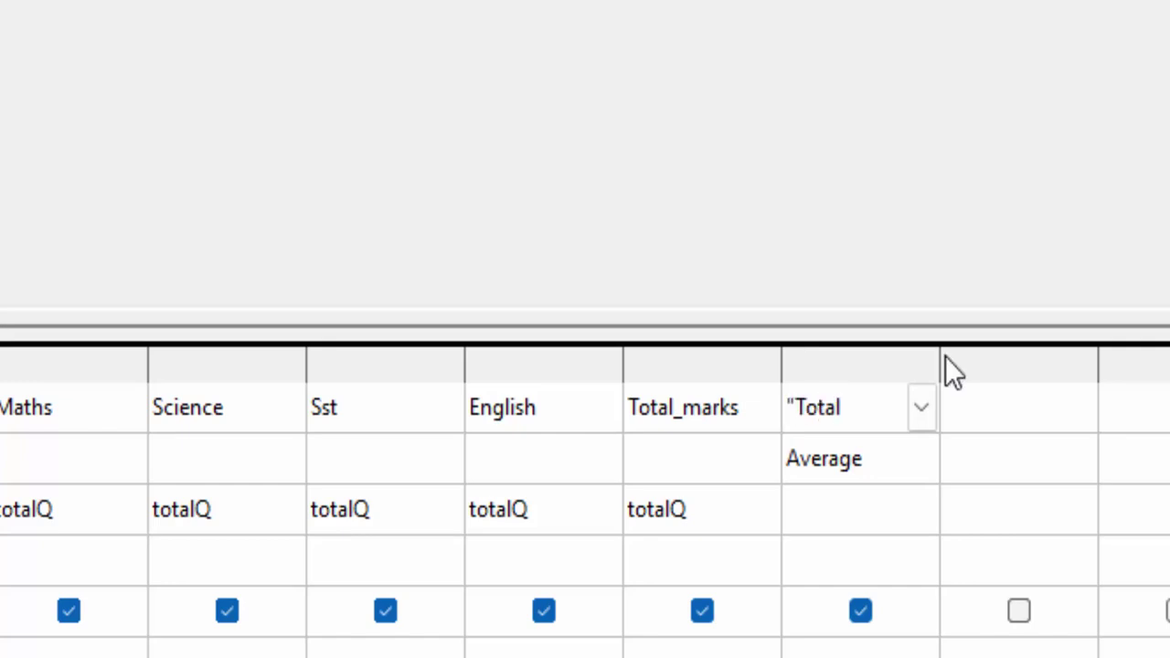
text(_mar)
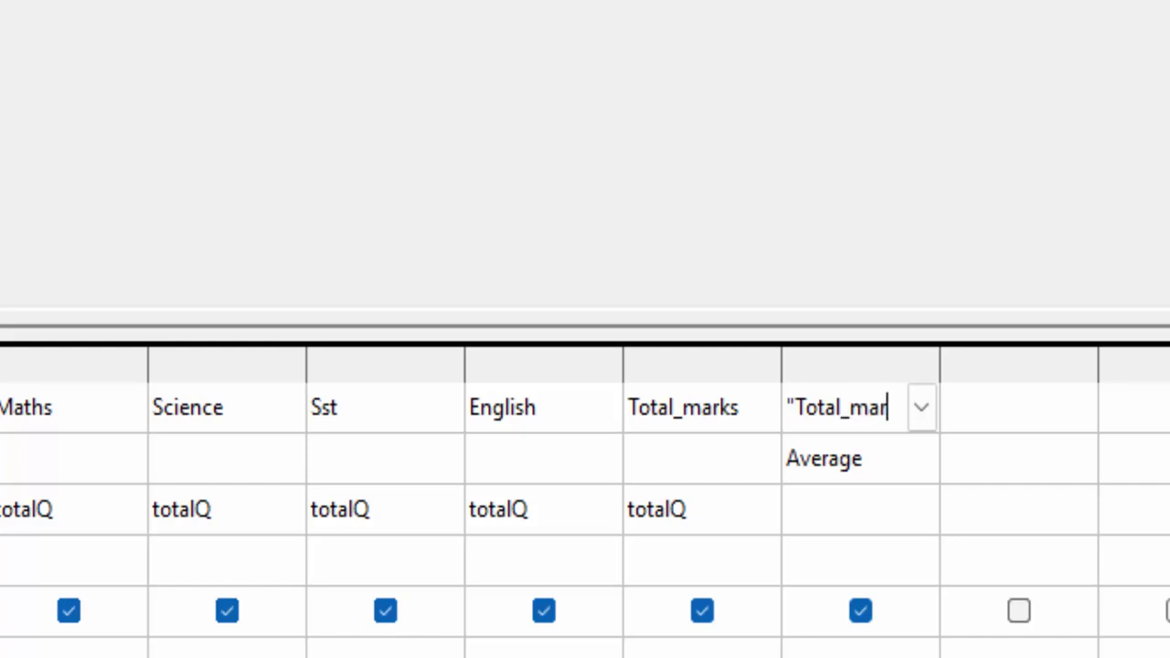
text(ks")
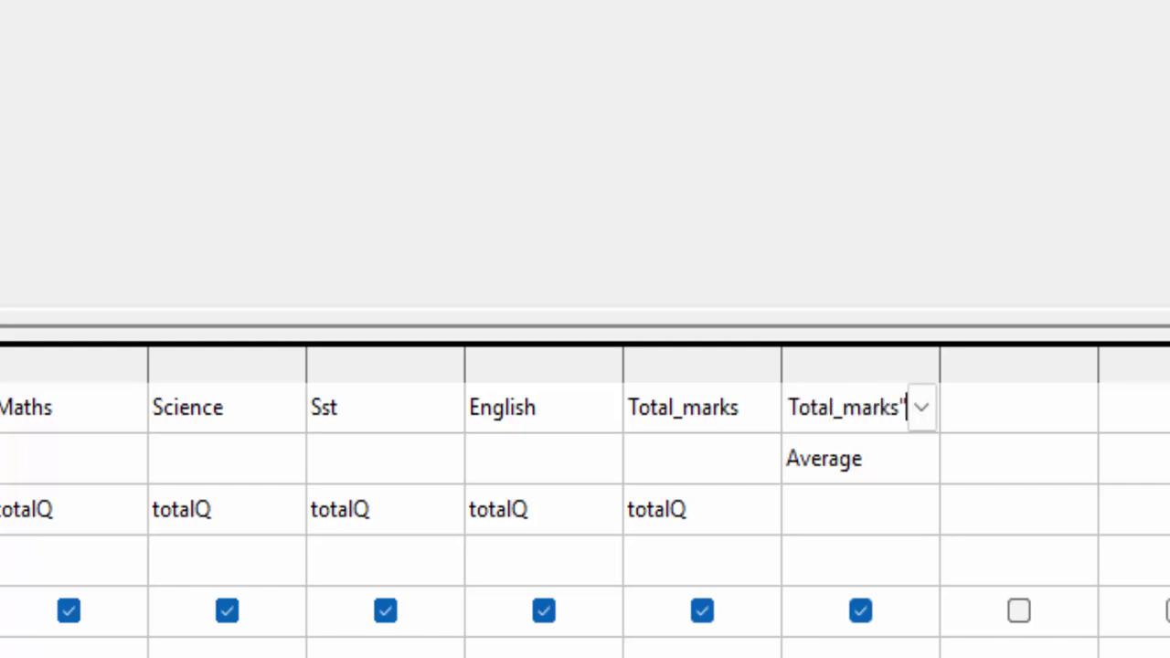
text(/5)
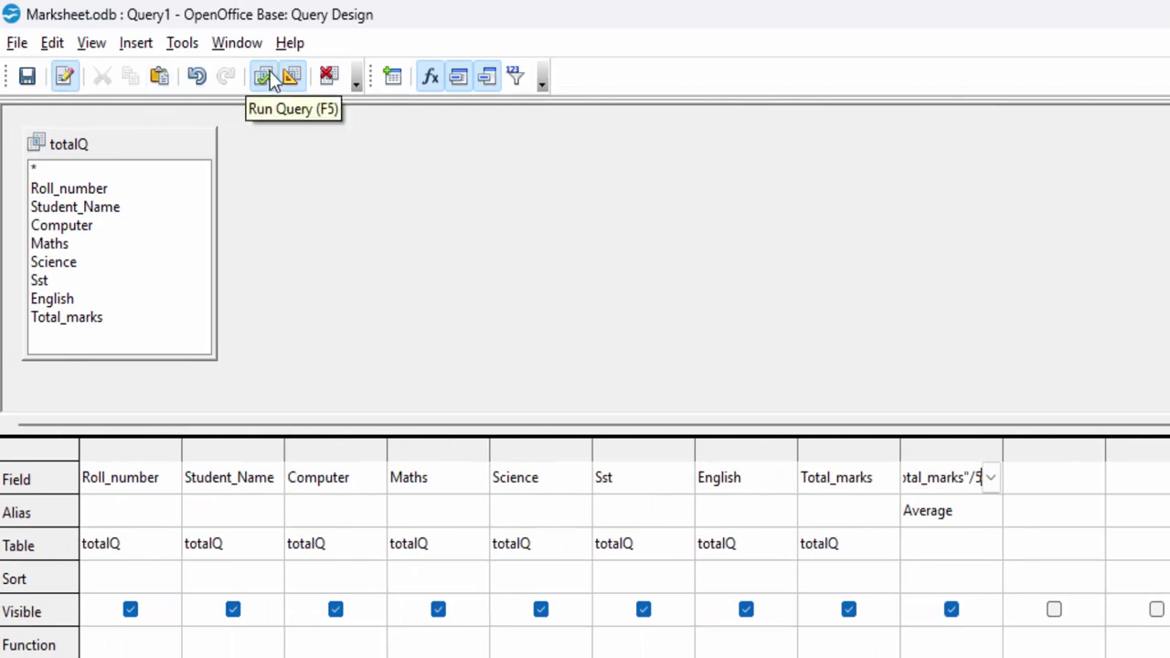
click(267, 78)
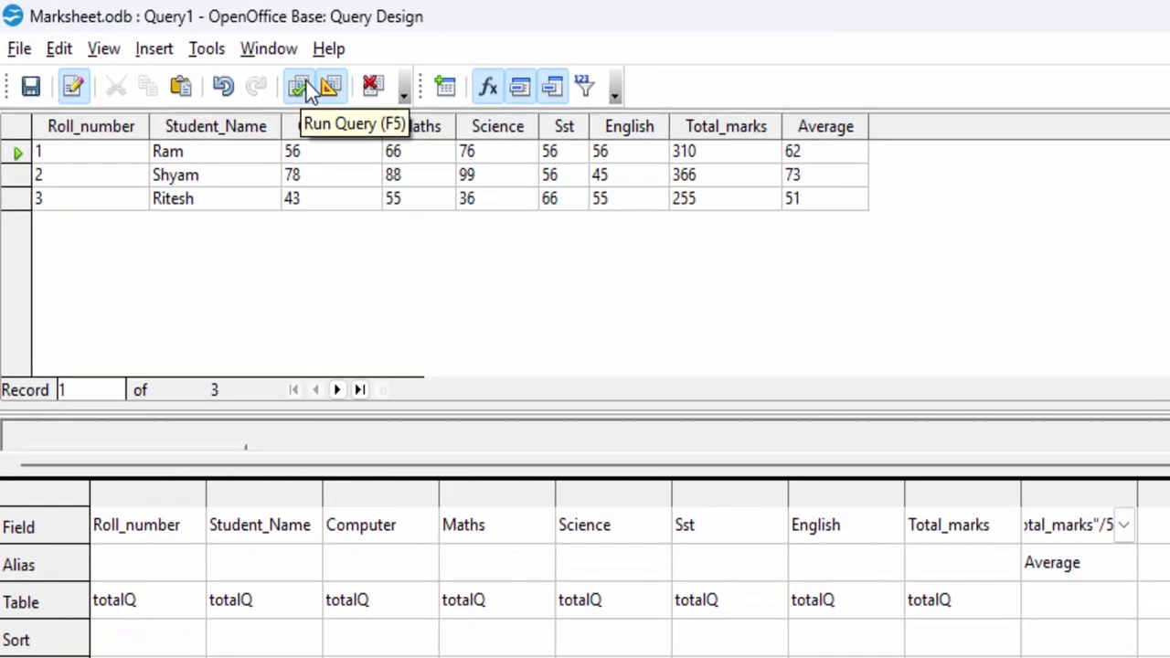